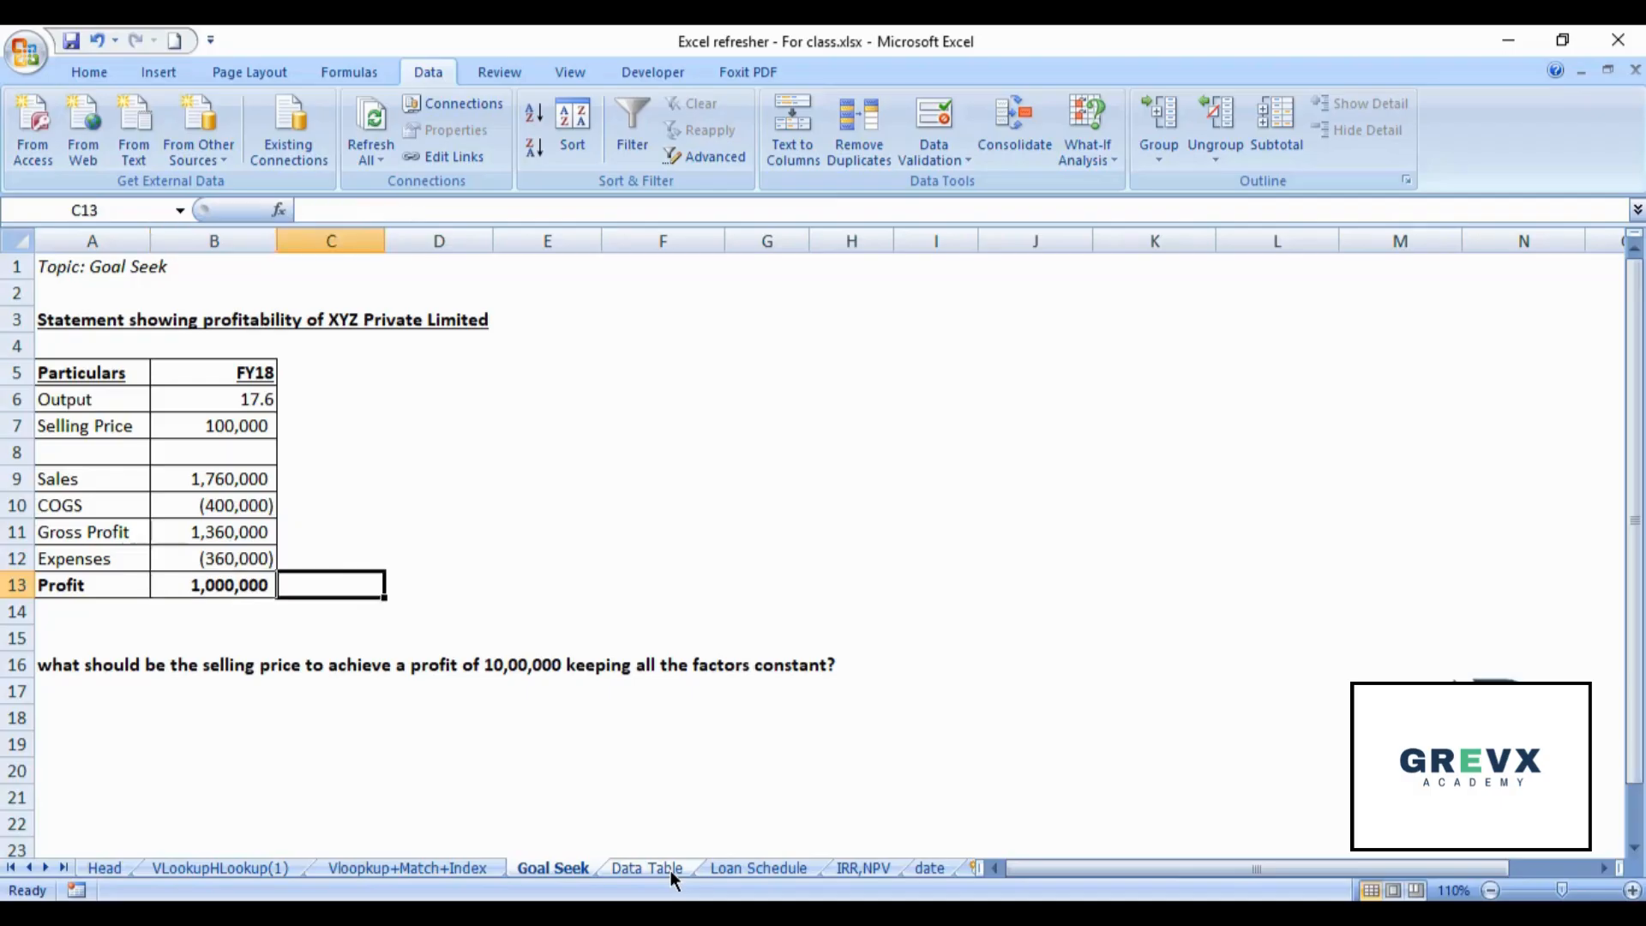
key("Up")
key("Up")
key("Up")
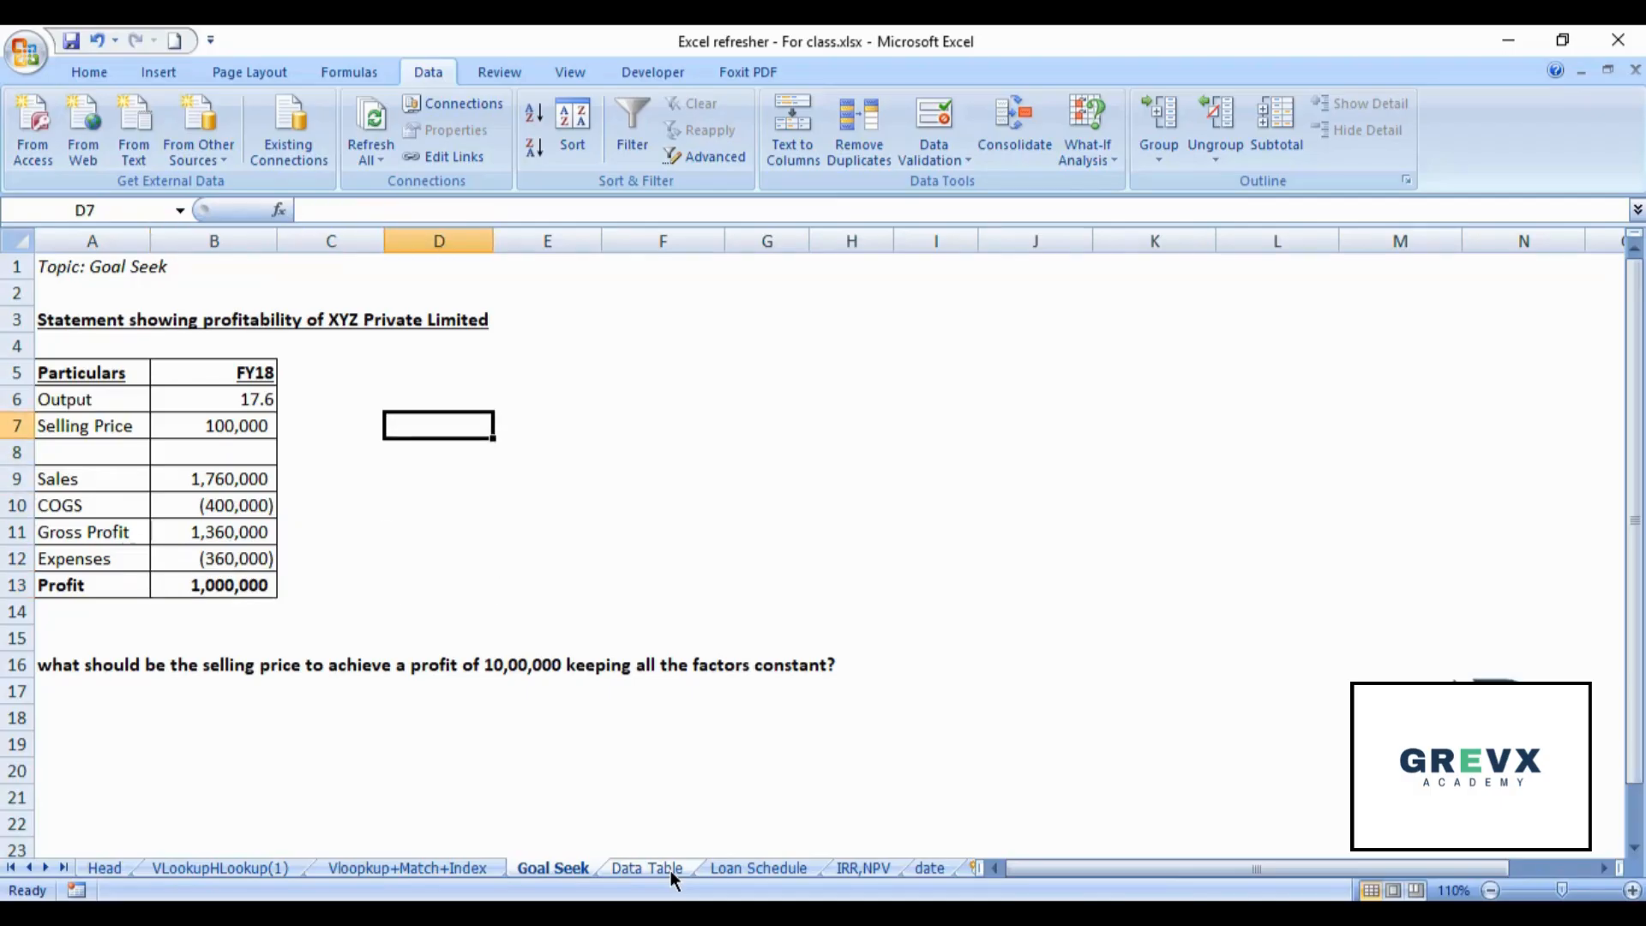
key("Down")
key("Down")
key("Down")
key("Down")
key("Down")
key("Down")
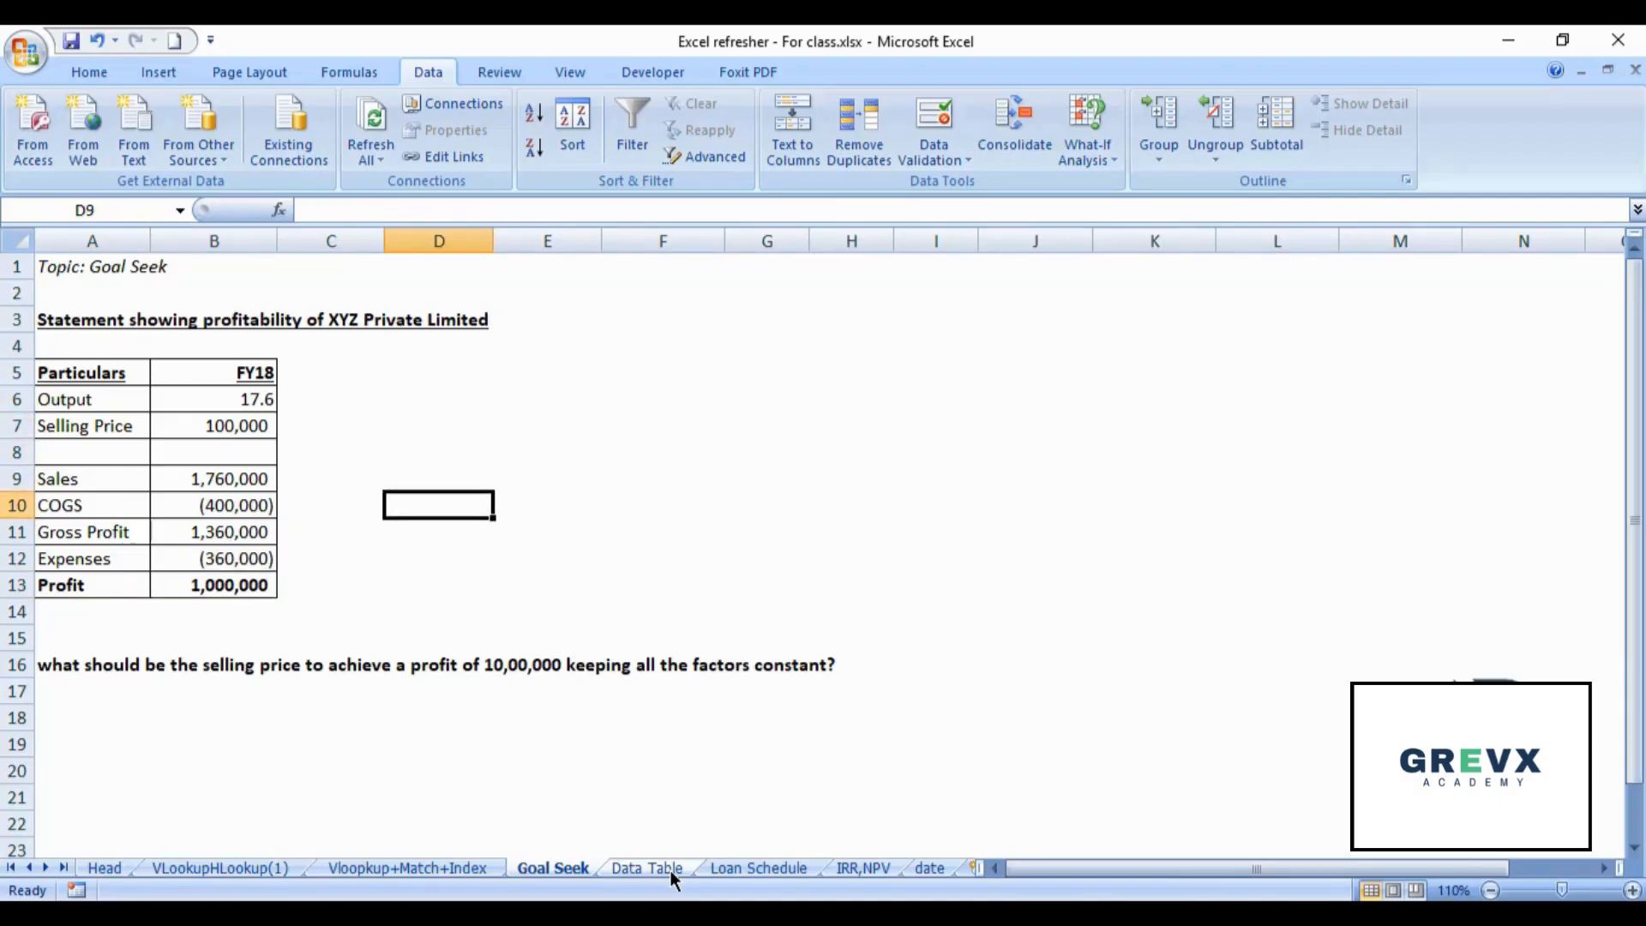
key("Right")
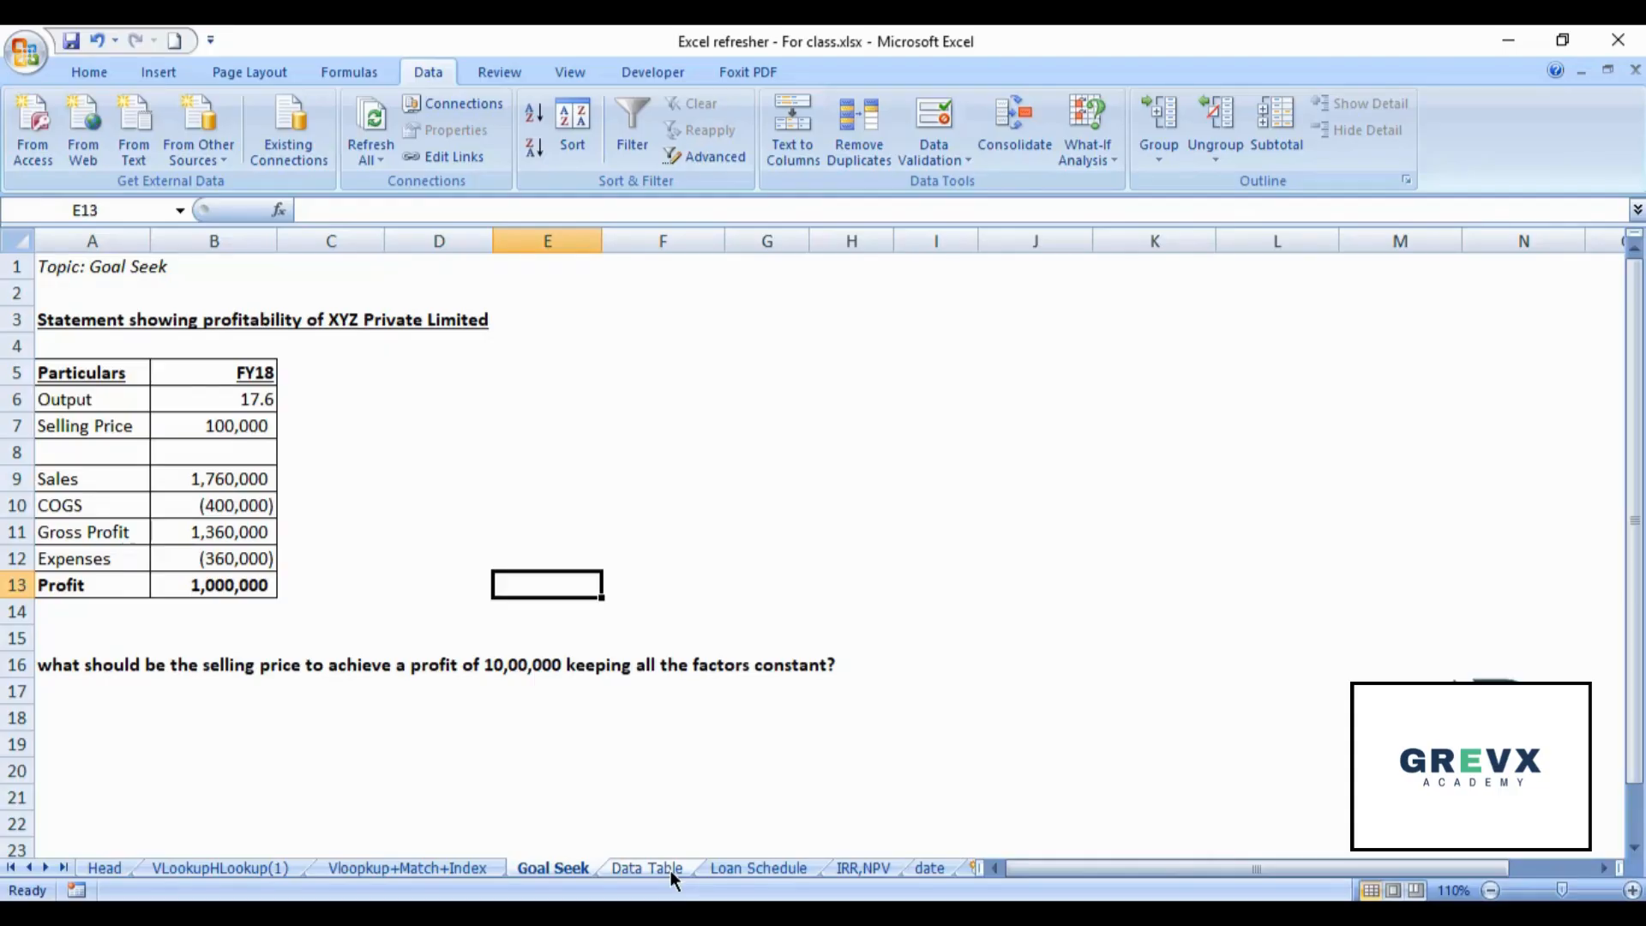
- Open the Data Table sheet and enter 5 in cell F10 as the first output value
left_click(670, 871)
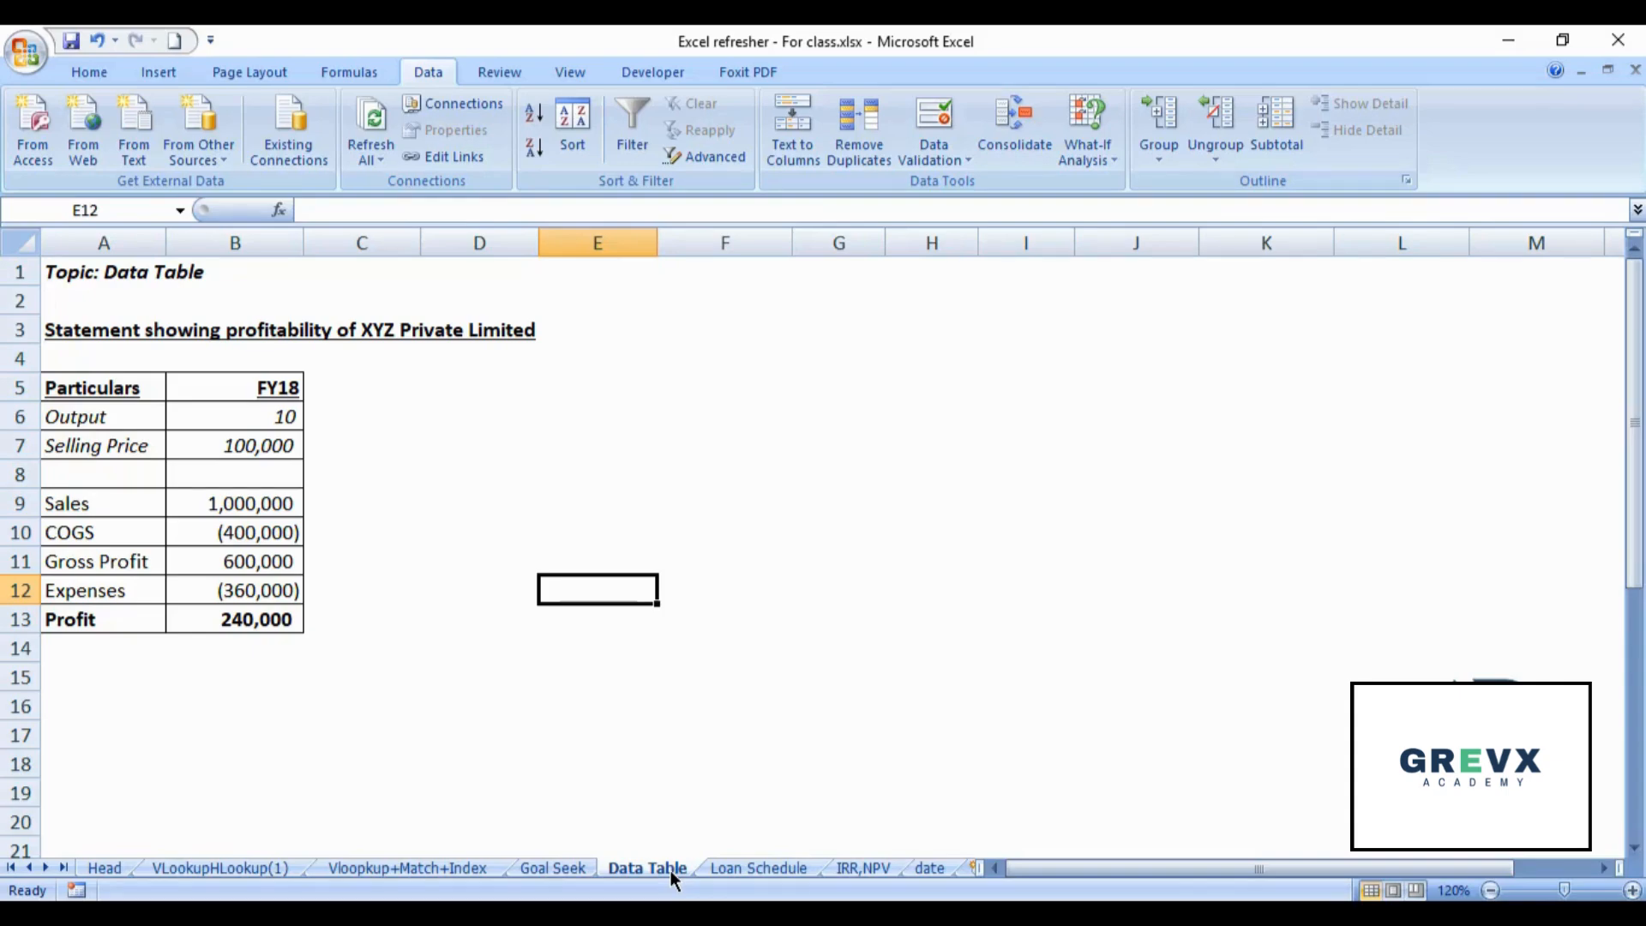
key("Up")
key("Up")
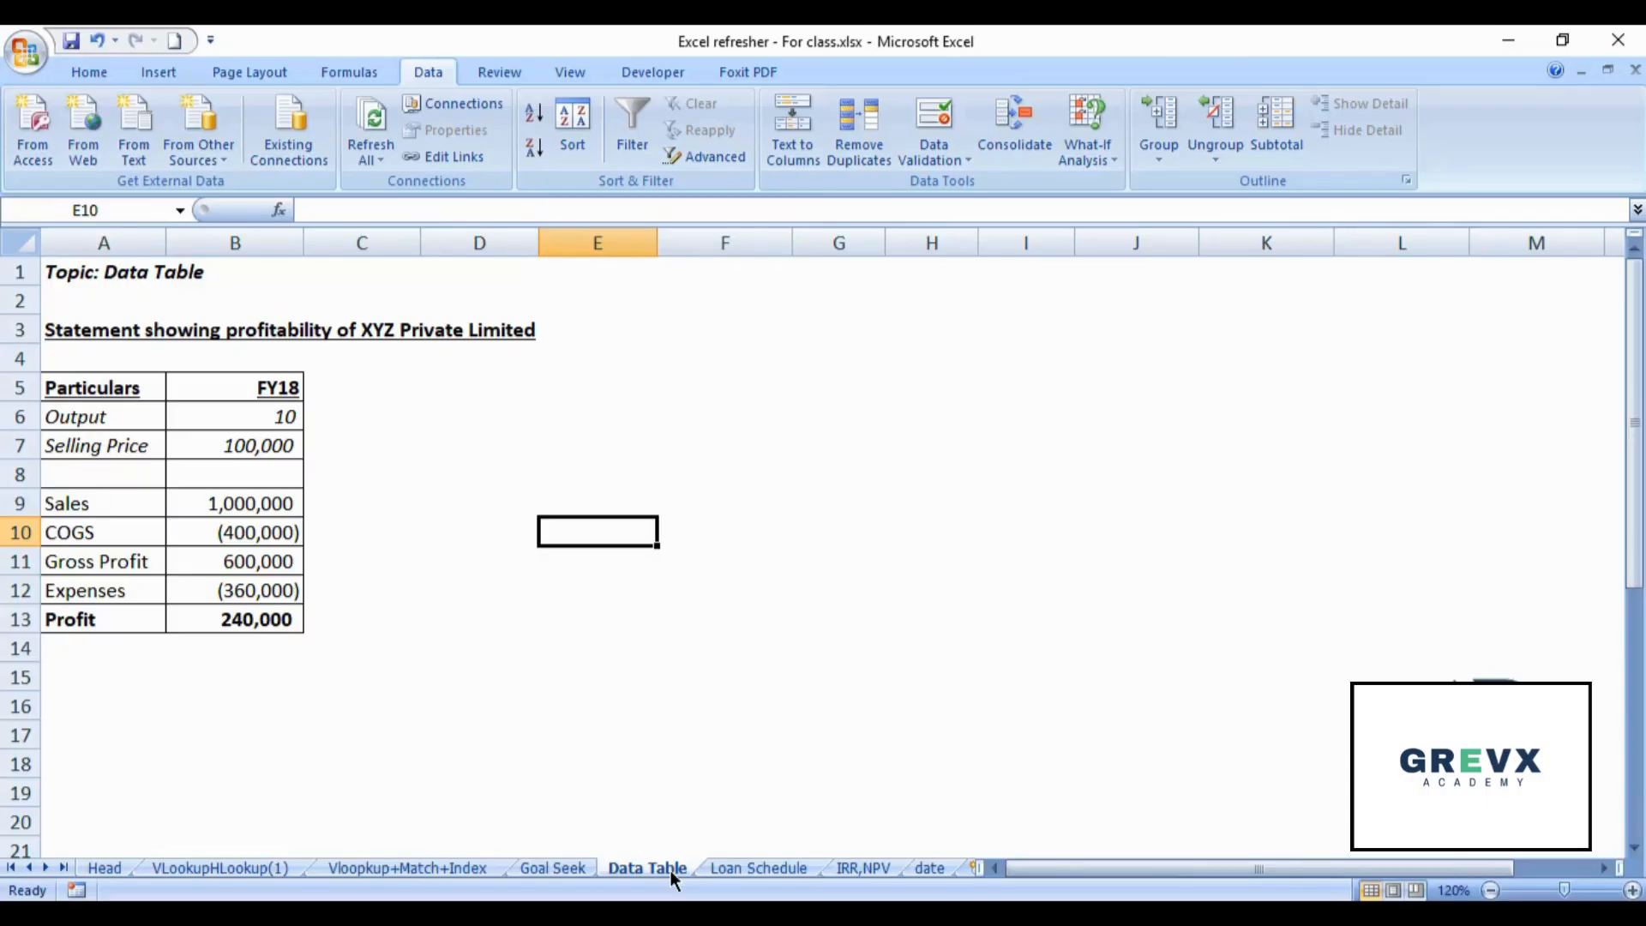
key("Right")
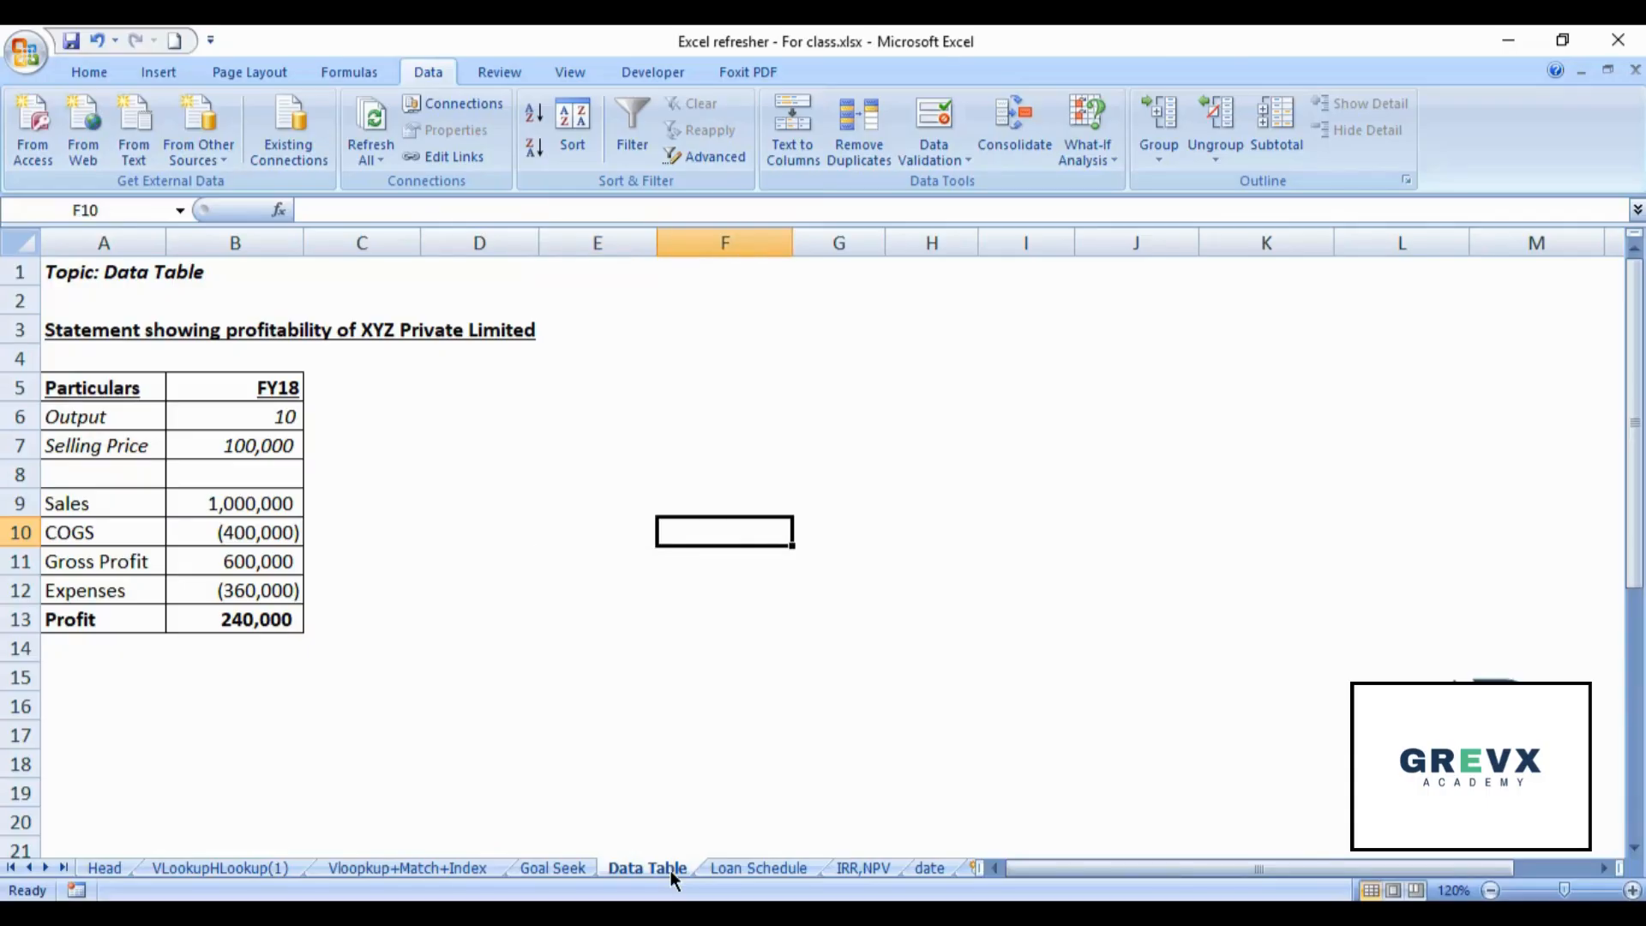
type("5")
key("Return")
key("Up")
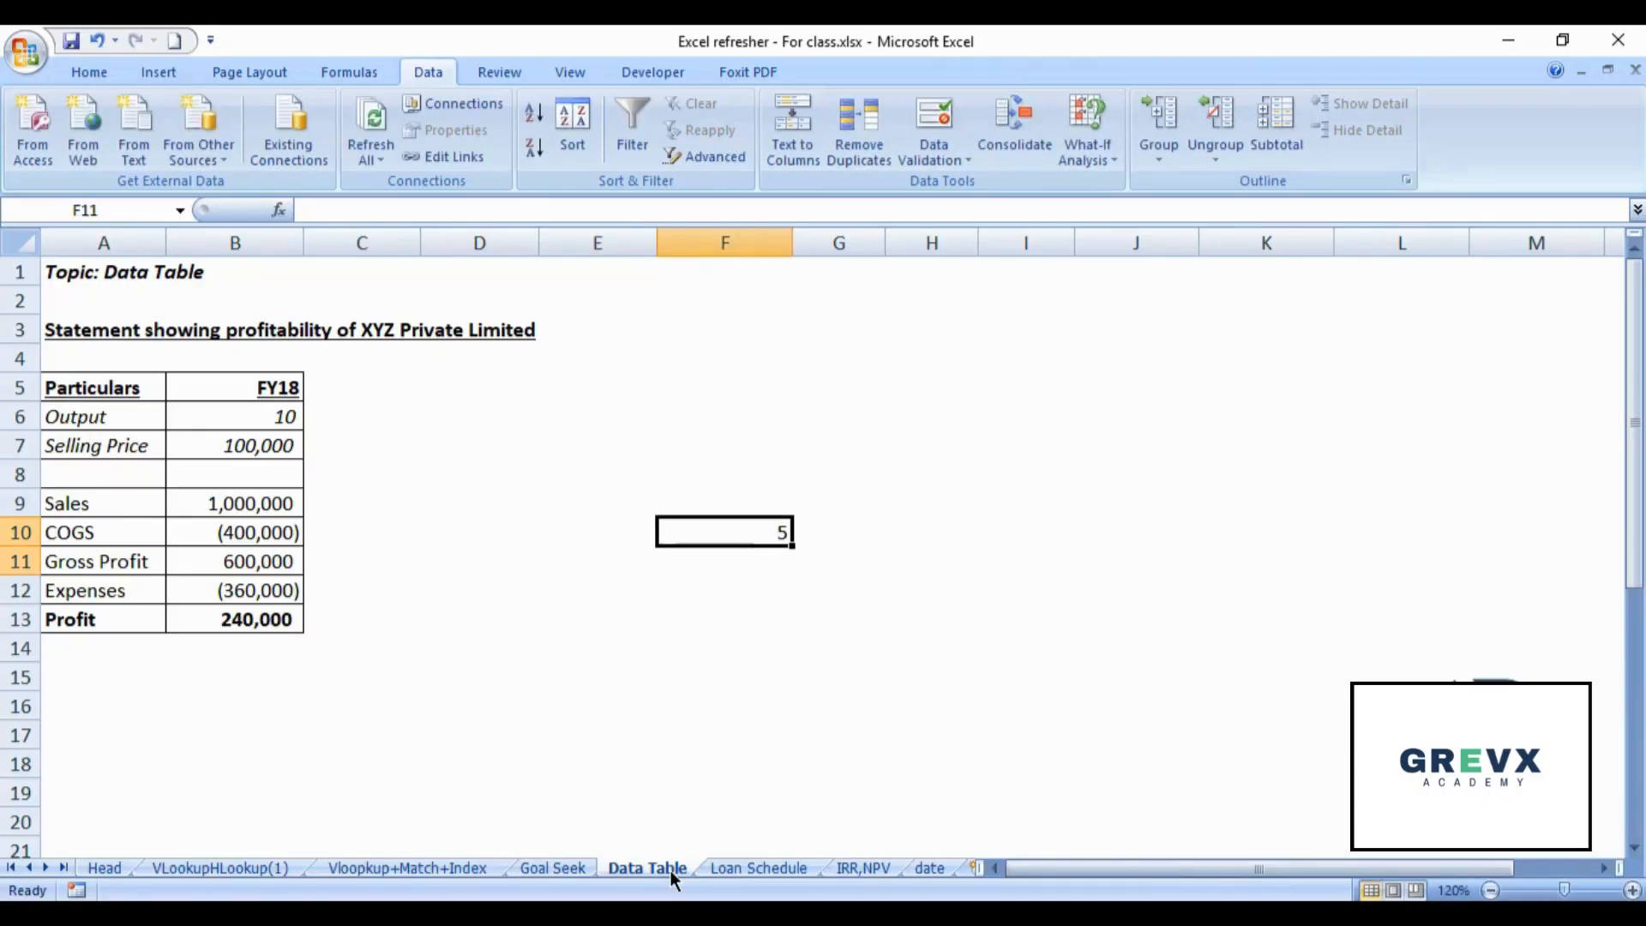
- Continue the row of output values with 10, 15 and 20 in cells G10 to I10
key("Right")
type("10")
key("Return")
key("Up")
key("Right")
type("15")
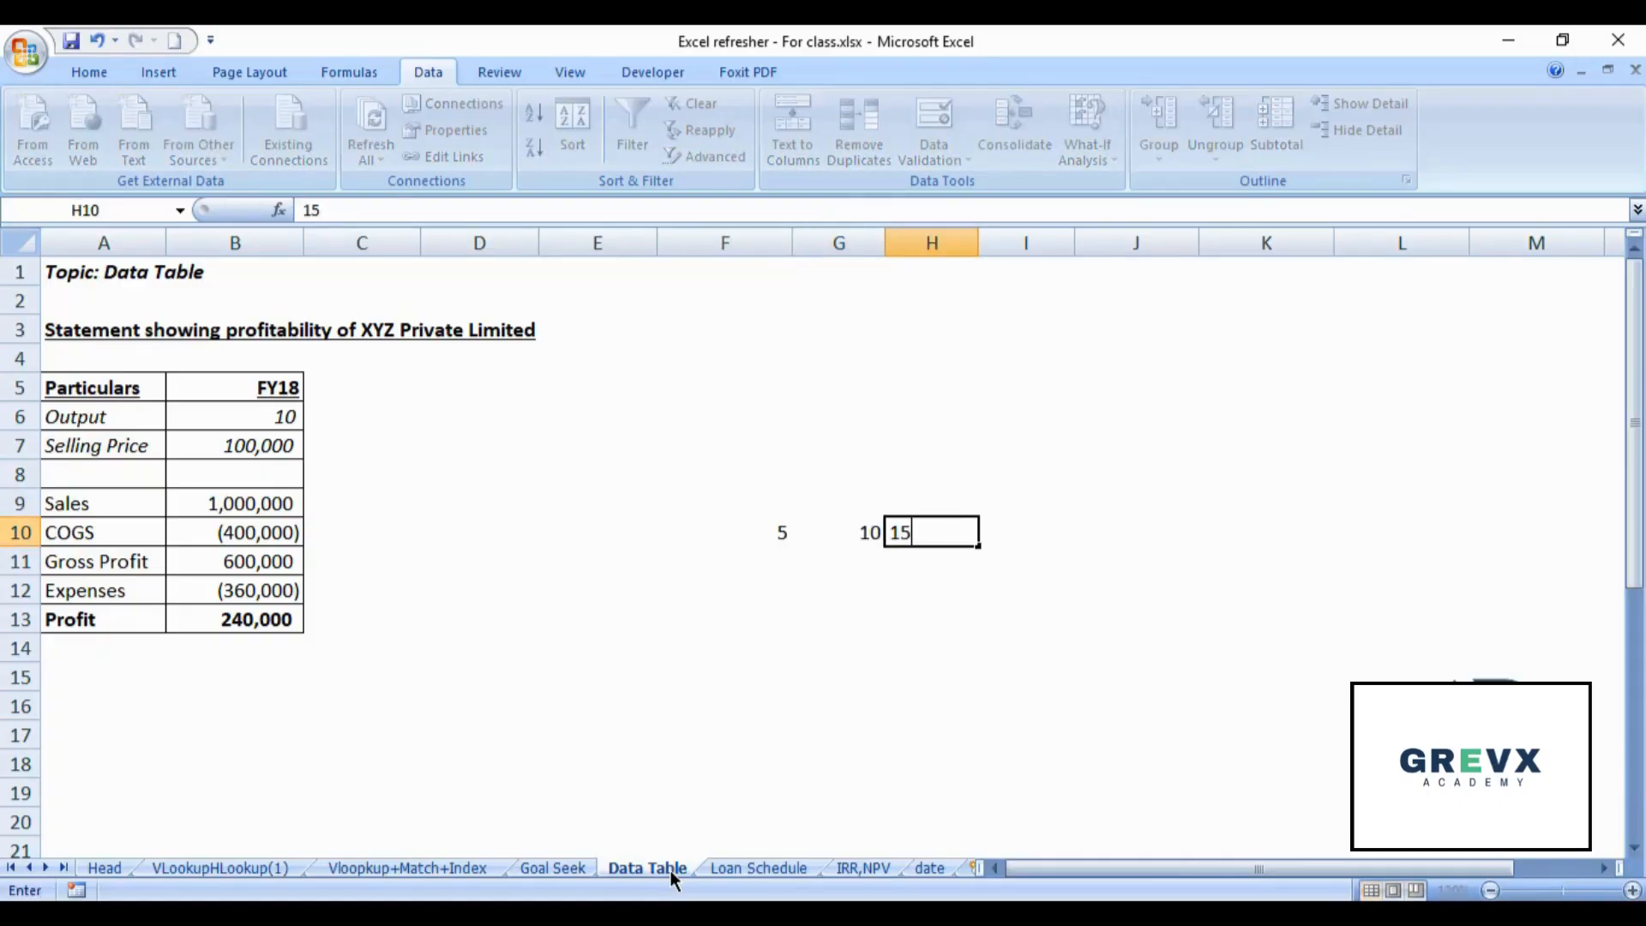
key("Return")
key("Up")
key("Right")
type("20")
key("Return")
- Complete the row of output values with 25 in cell J10 and 30 in cell K10
key("Up")
key("Right")
type("25")
key("Return")
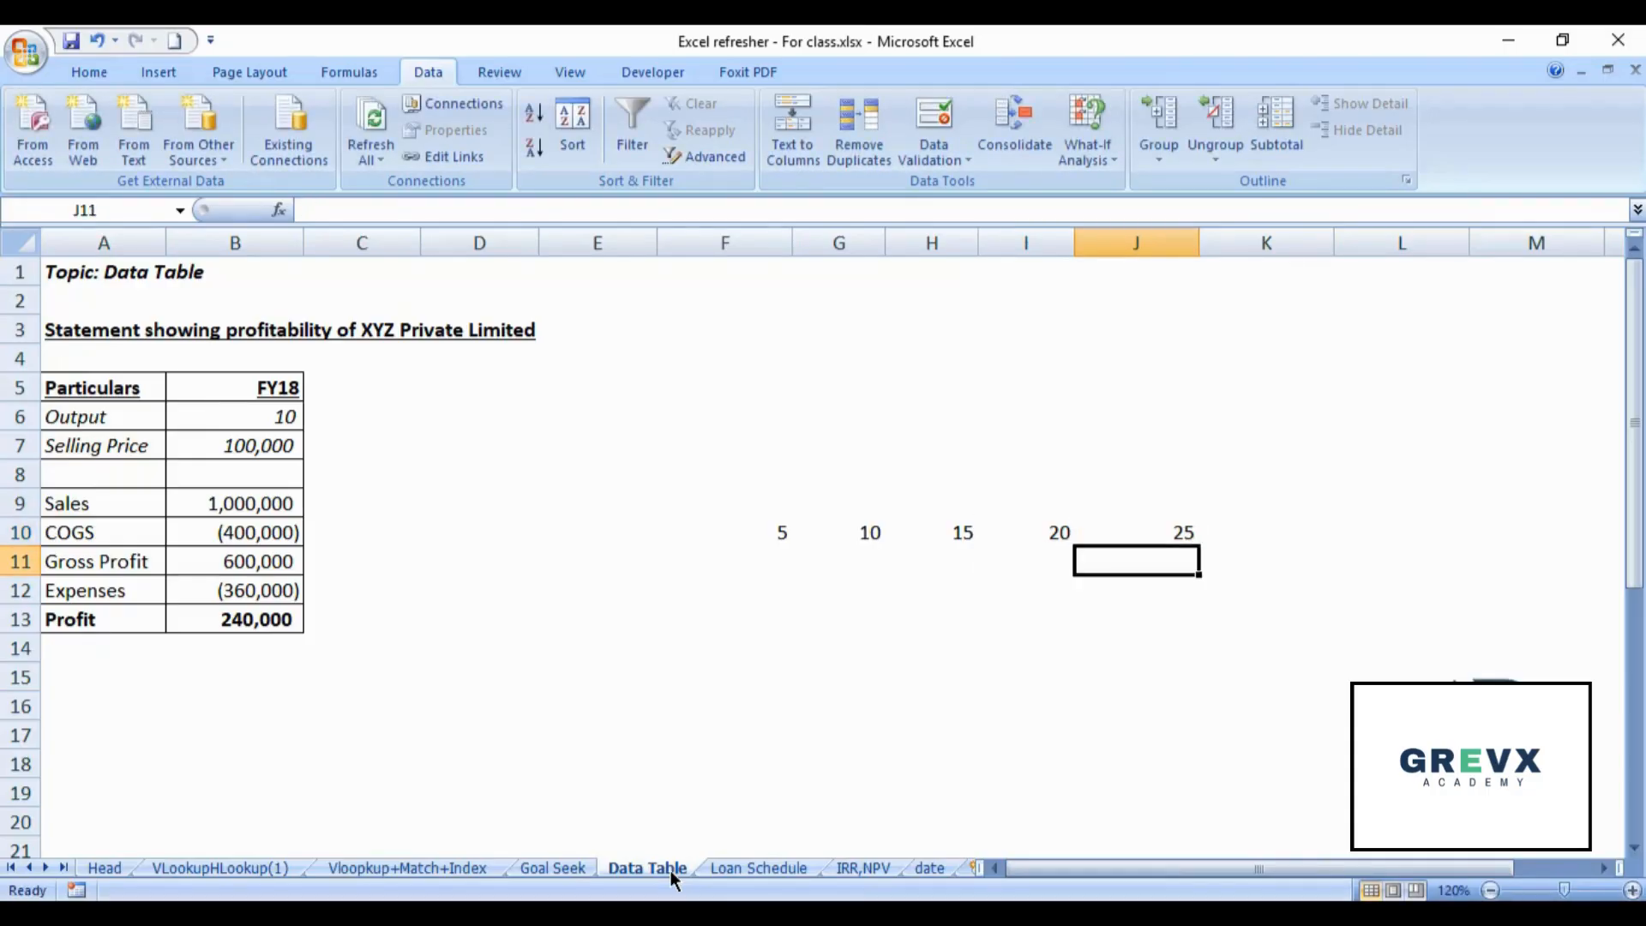
key("Up")
key("Right")
type("30")
key("Return")
type("#")
key("BackSpace")
key("Return")
key("Left")
key("Left")
key("Left")
key("Left")
key("Left")
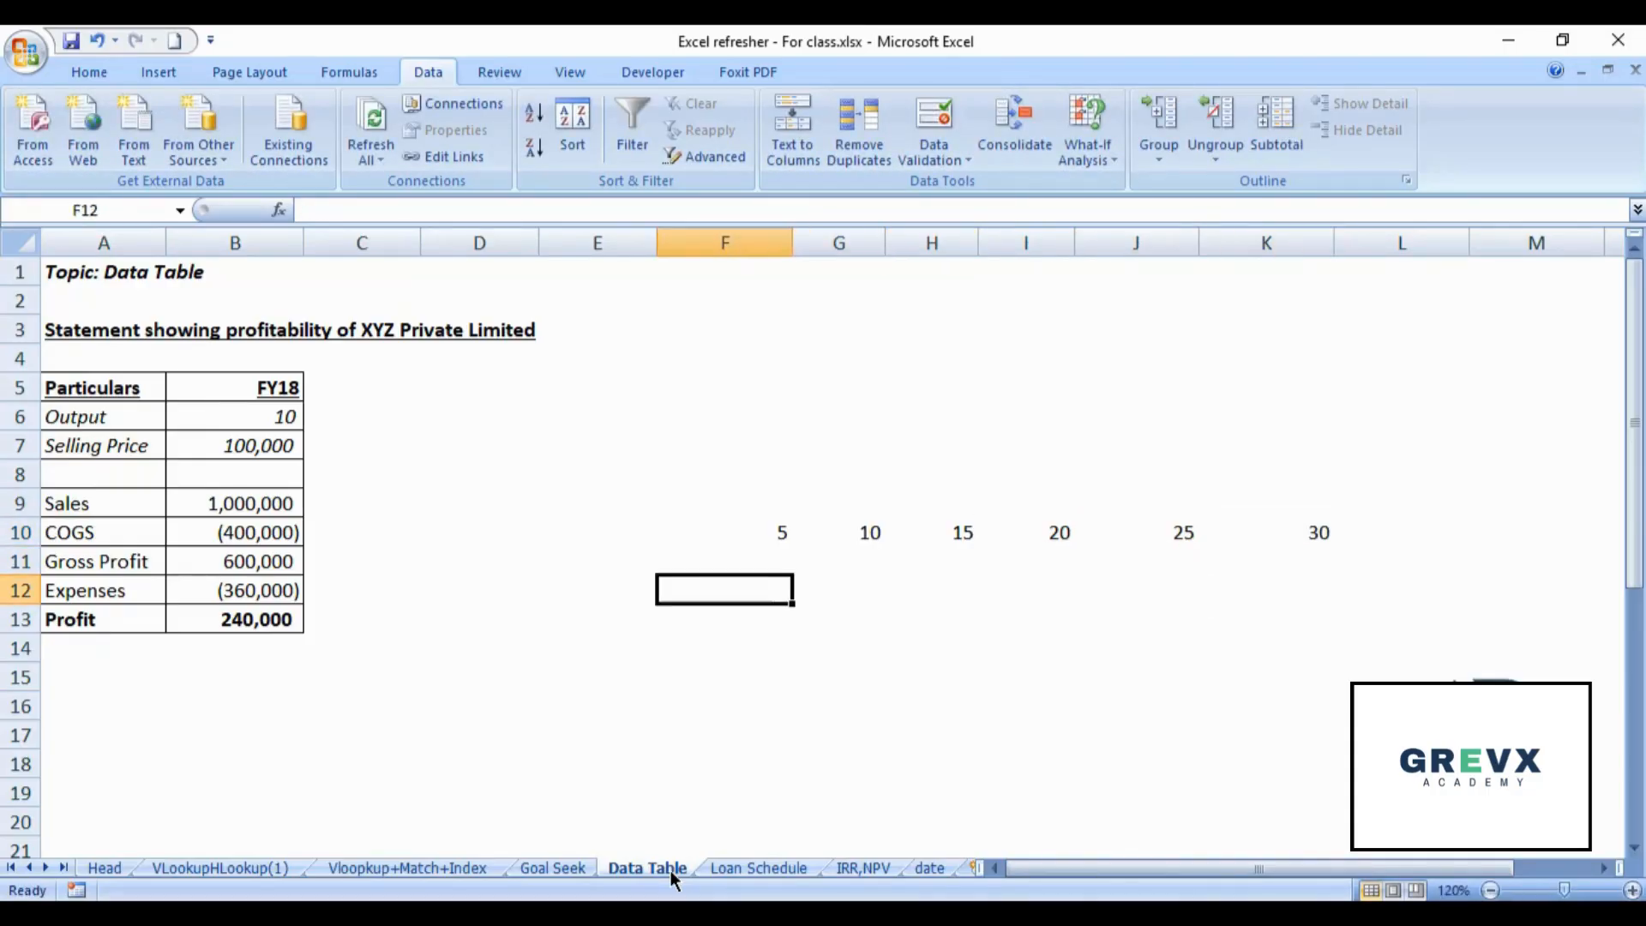
key("Up")
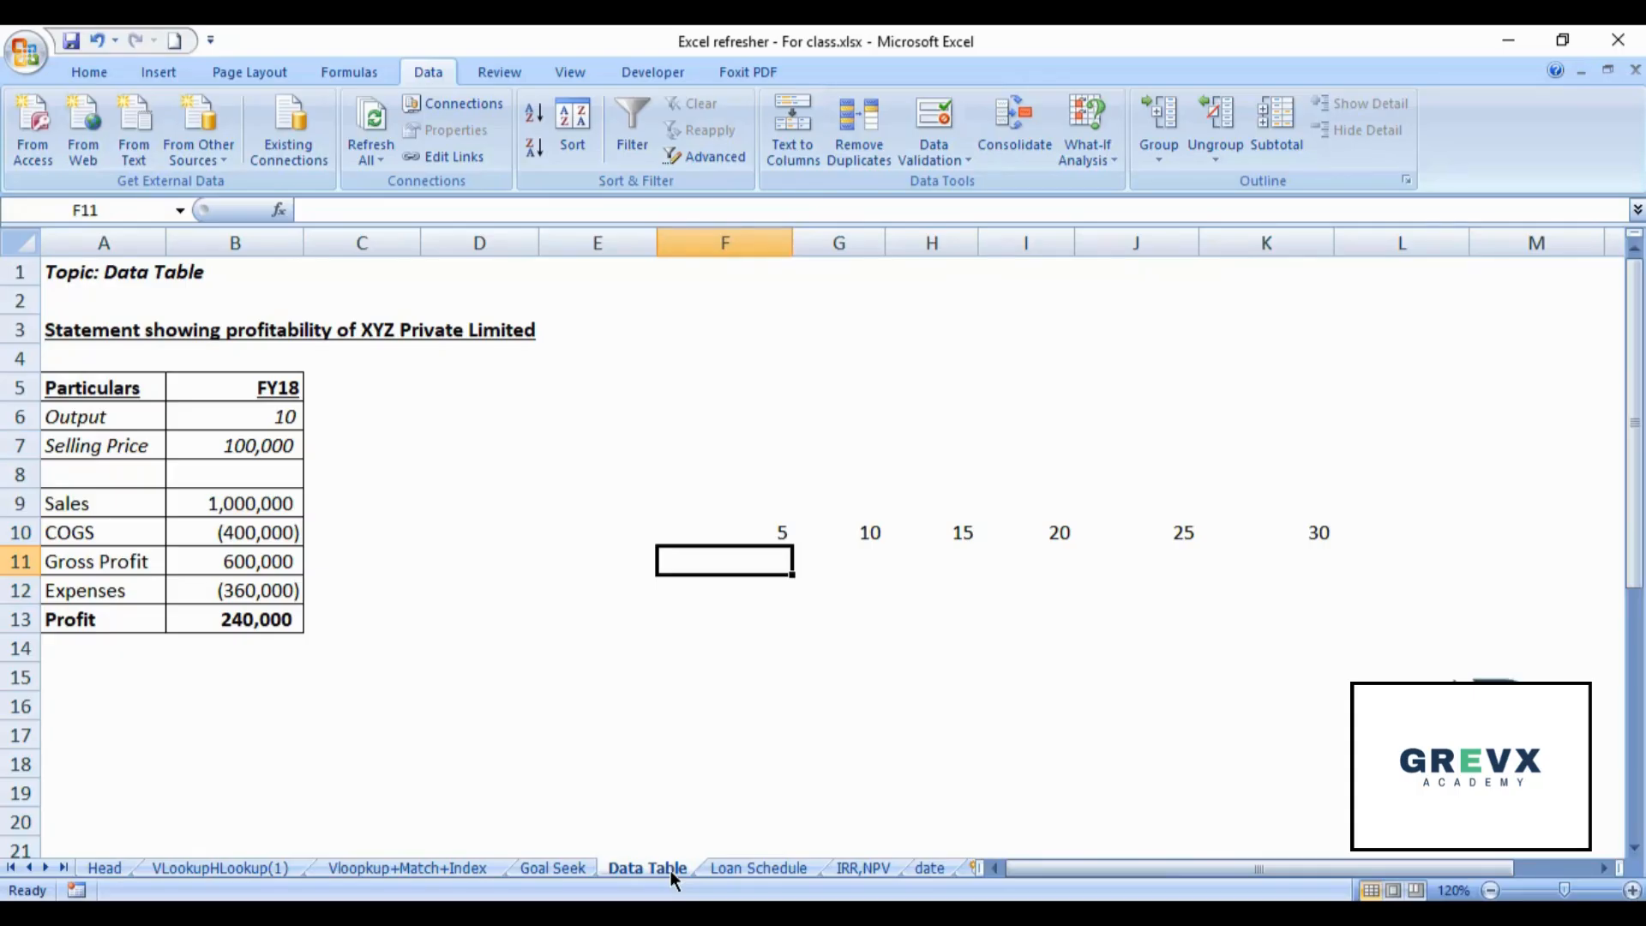
key("Right")
key("Right")
key("Right")
key("Right")
key("Right")
key("Left")
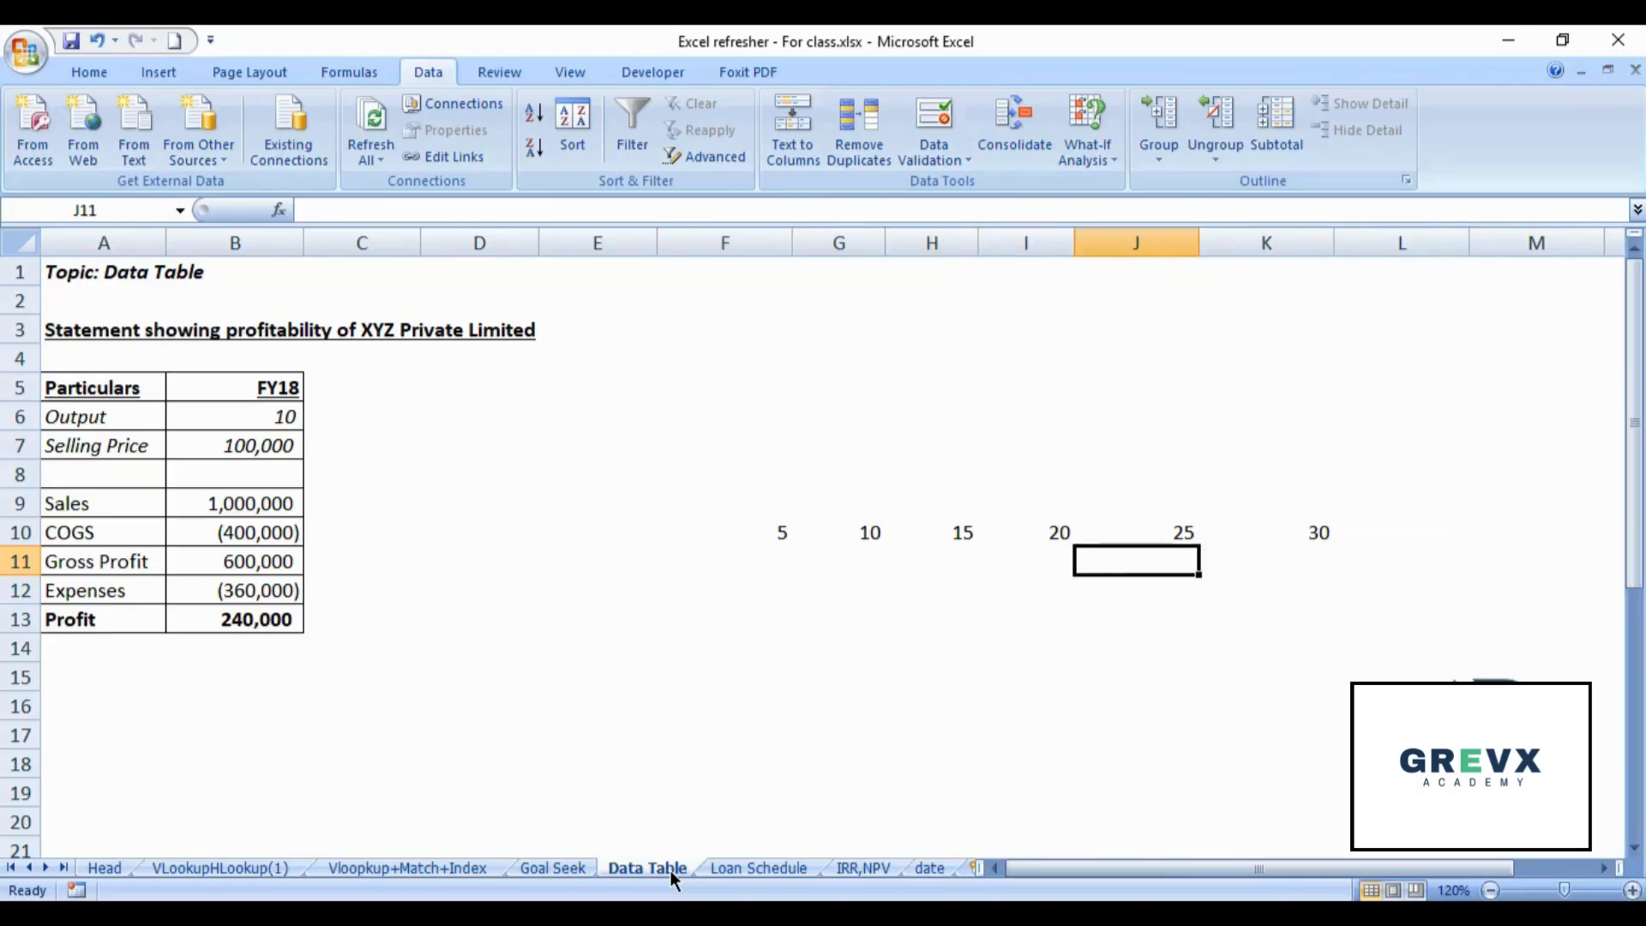
key("Left")
key("Left")
key("Left")
key("Left")
key("Left")
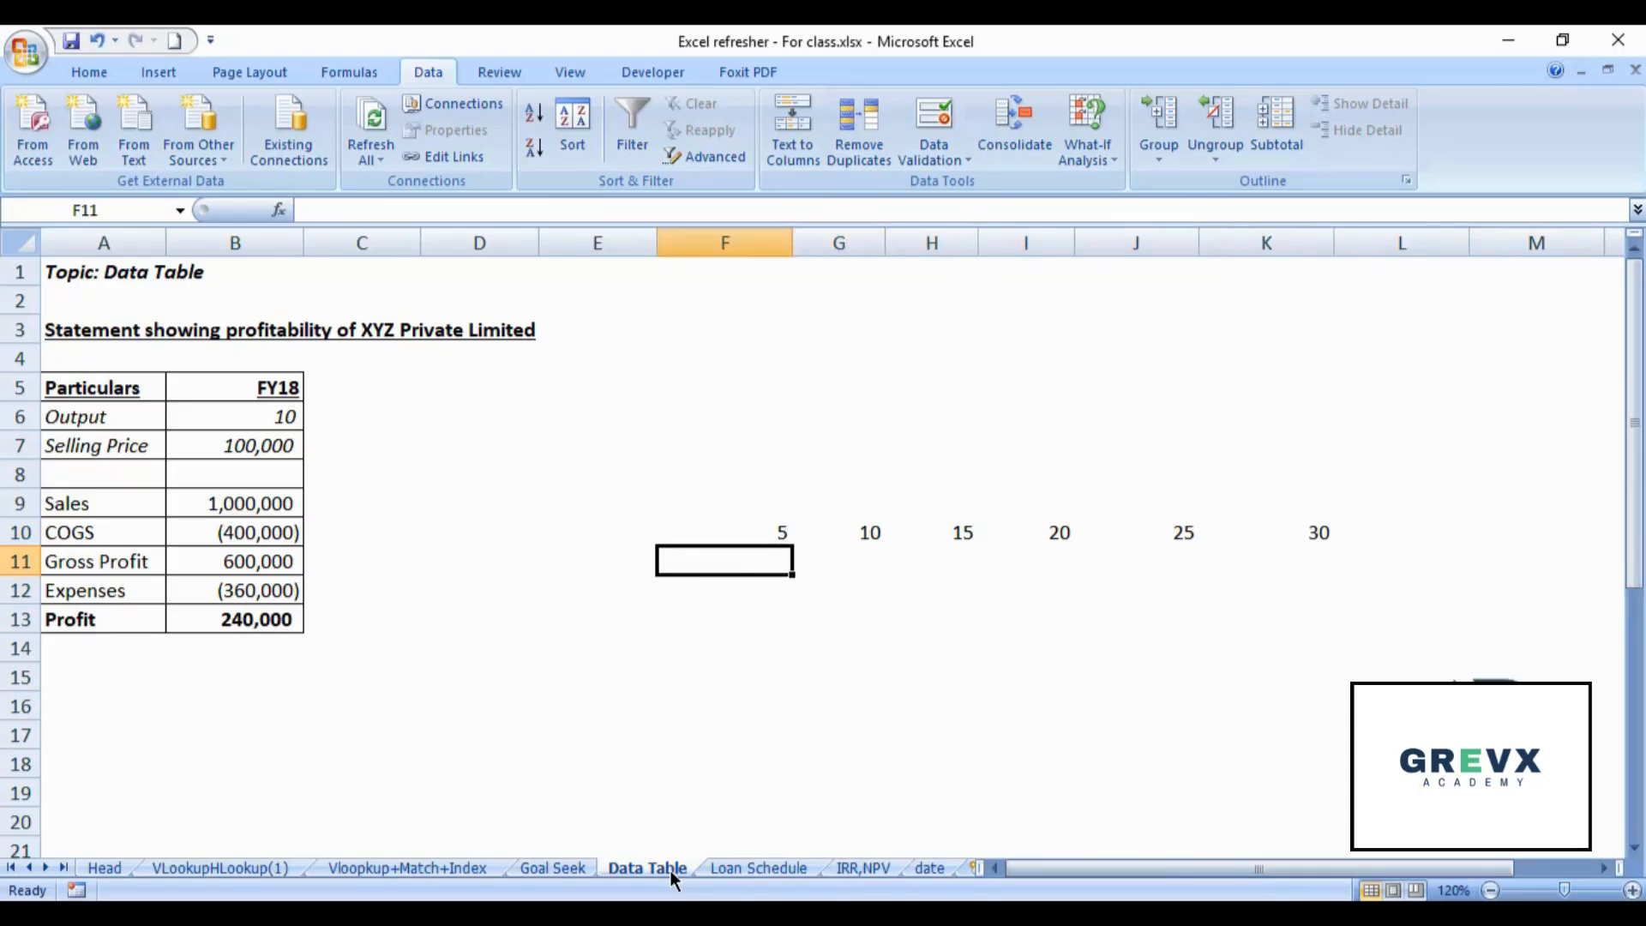
key("Up")
key("Up")
key("Up")
key("Up")
key("Up")
key("Left")
key("Left")
key("Left")
key("Right")
key("Left")
key("Right")
key("Left")
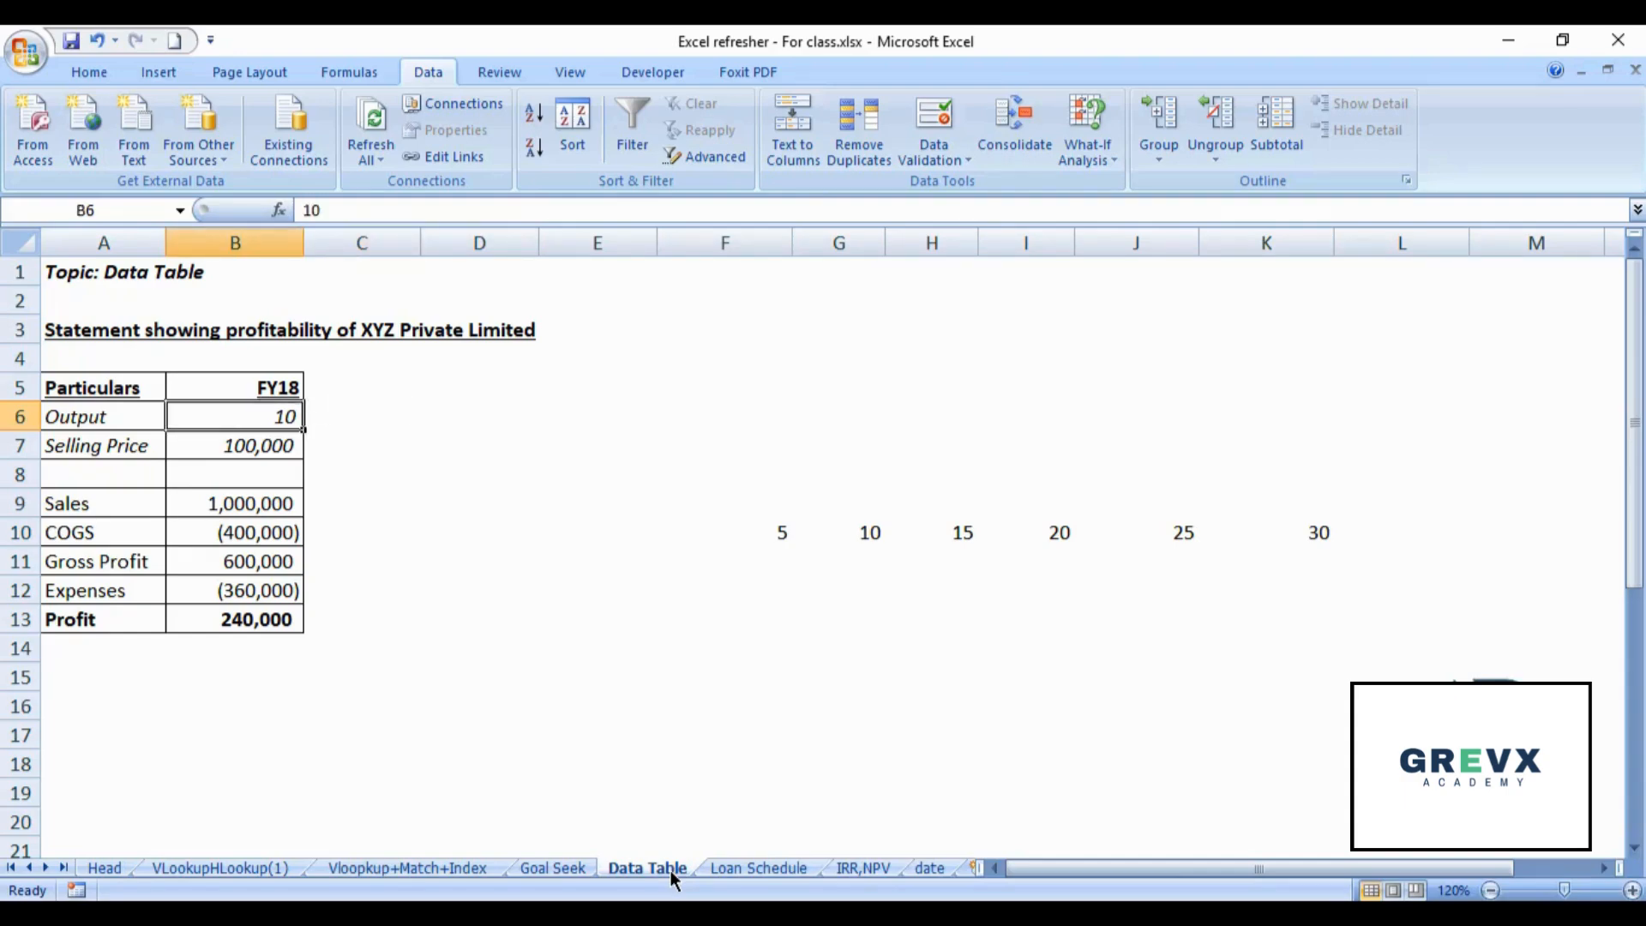
key("Down")
key("Down")
key("Down")
key("Down")
key("Down")
key("Down")
key("Down")
key("Down")
key("Down")
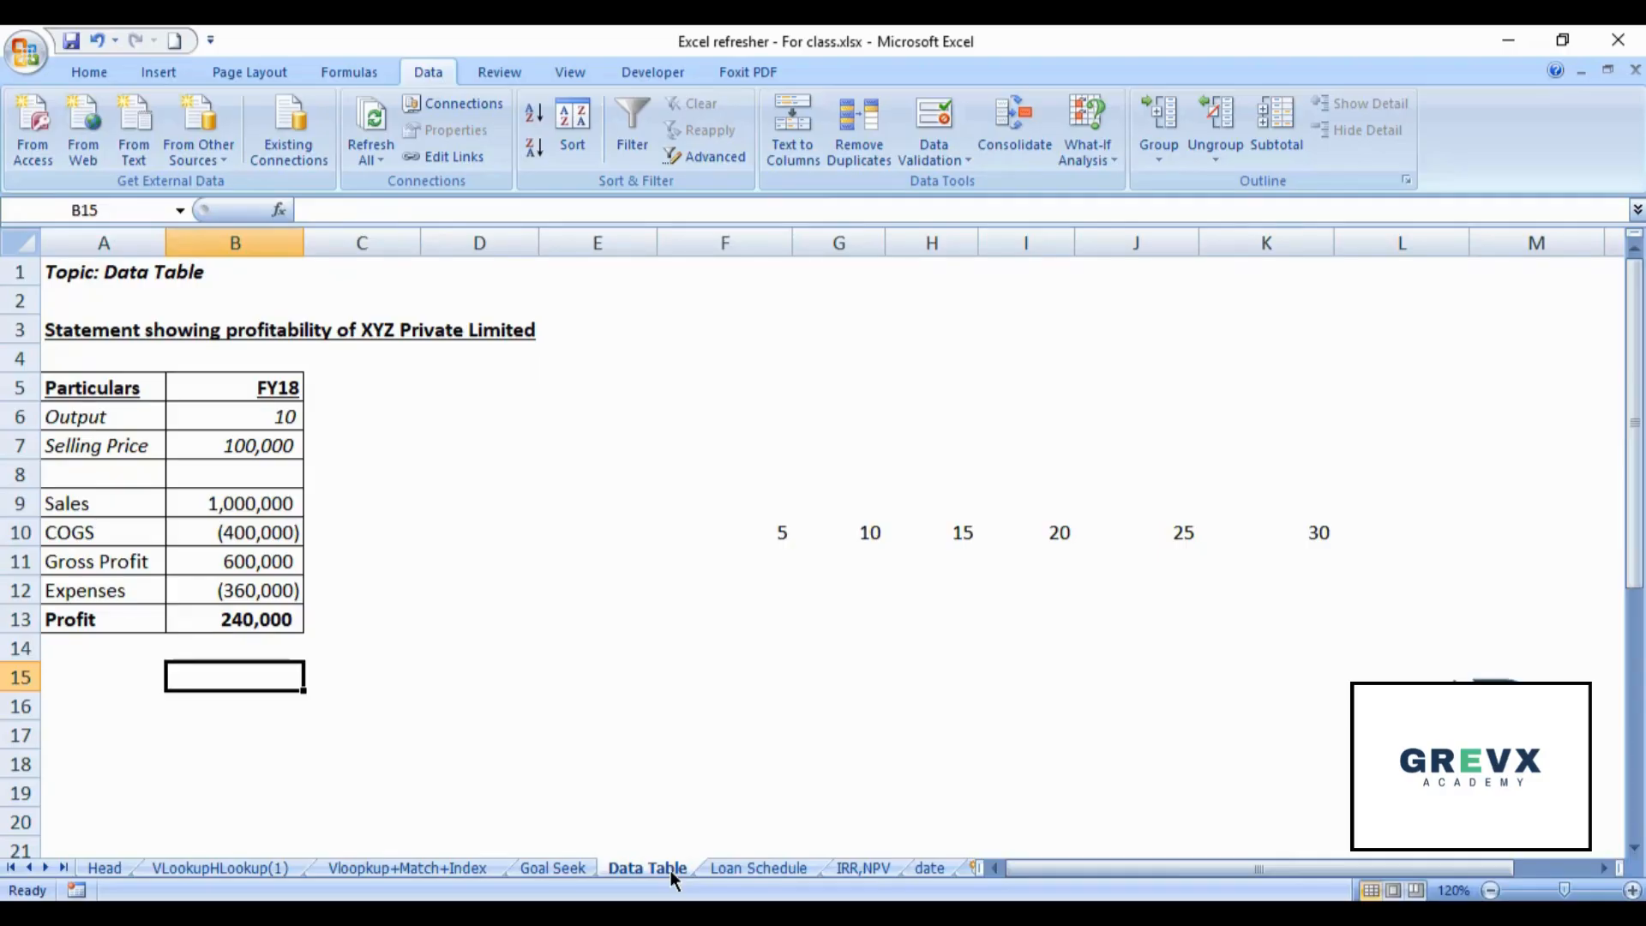
key("Right")
key("Right")
key("Right")
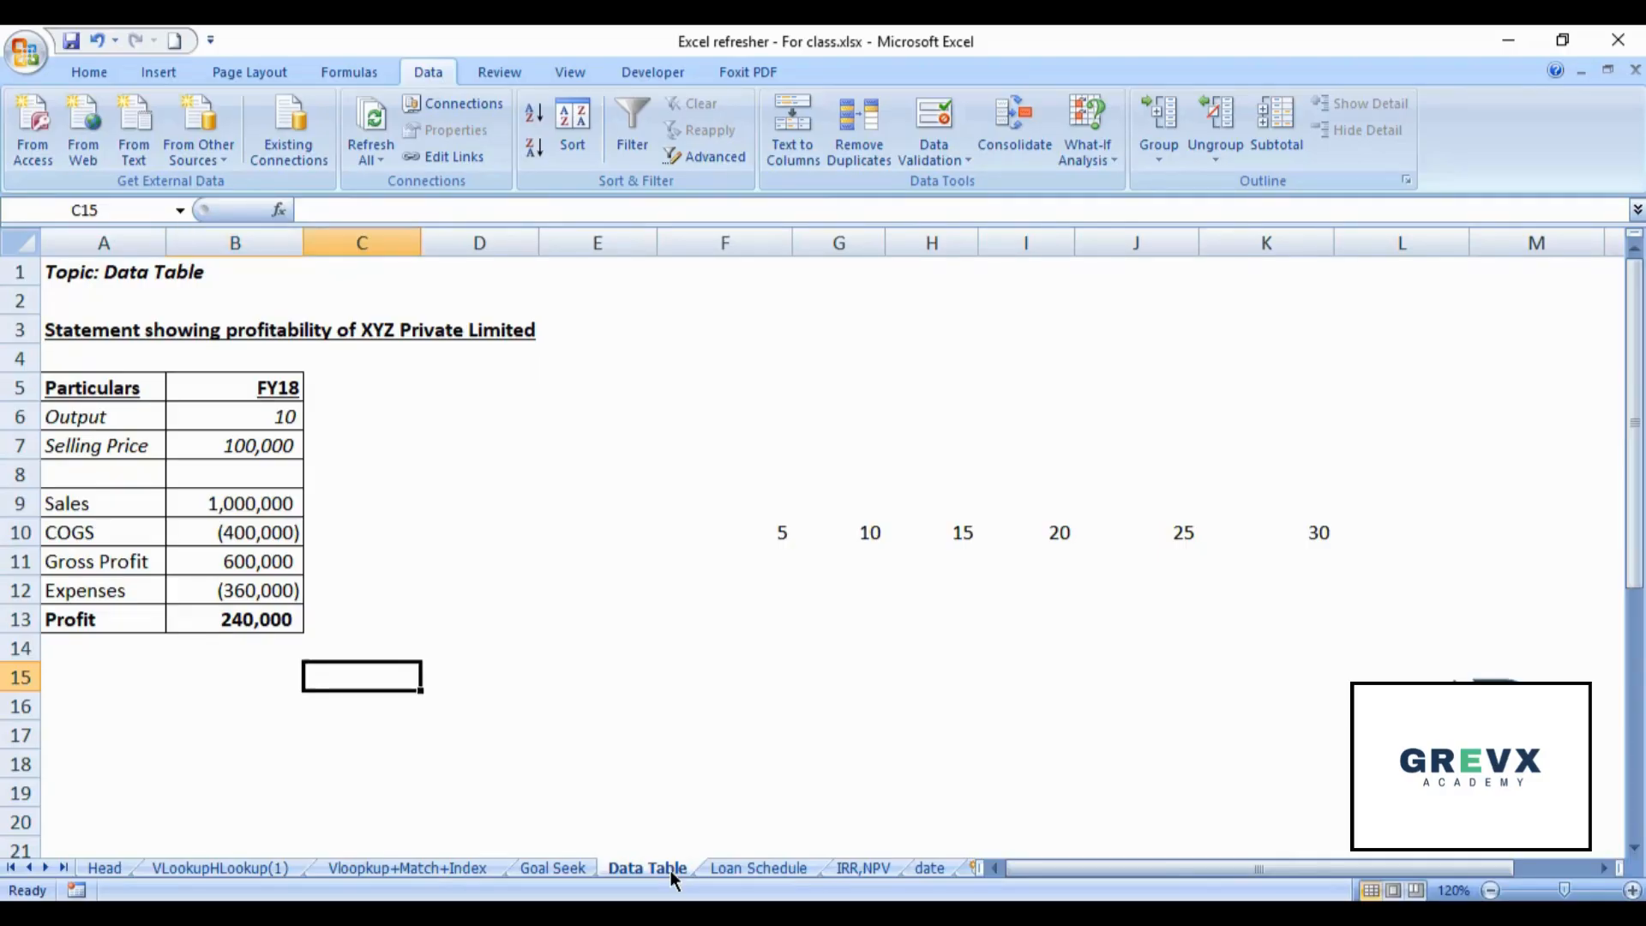
key("Up")
key("Up")
key("Up")
key("Up")
key("Right")
key("Left")
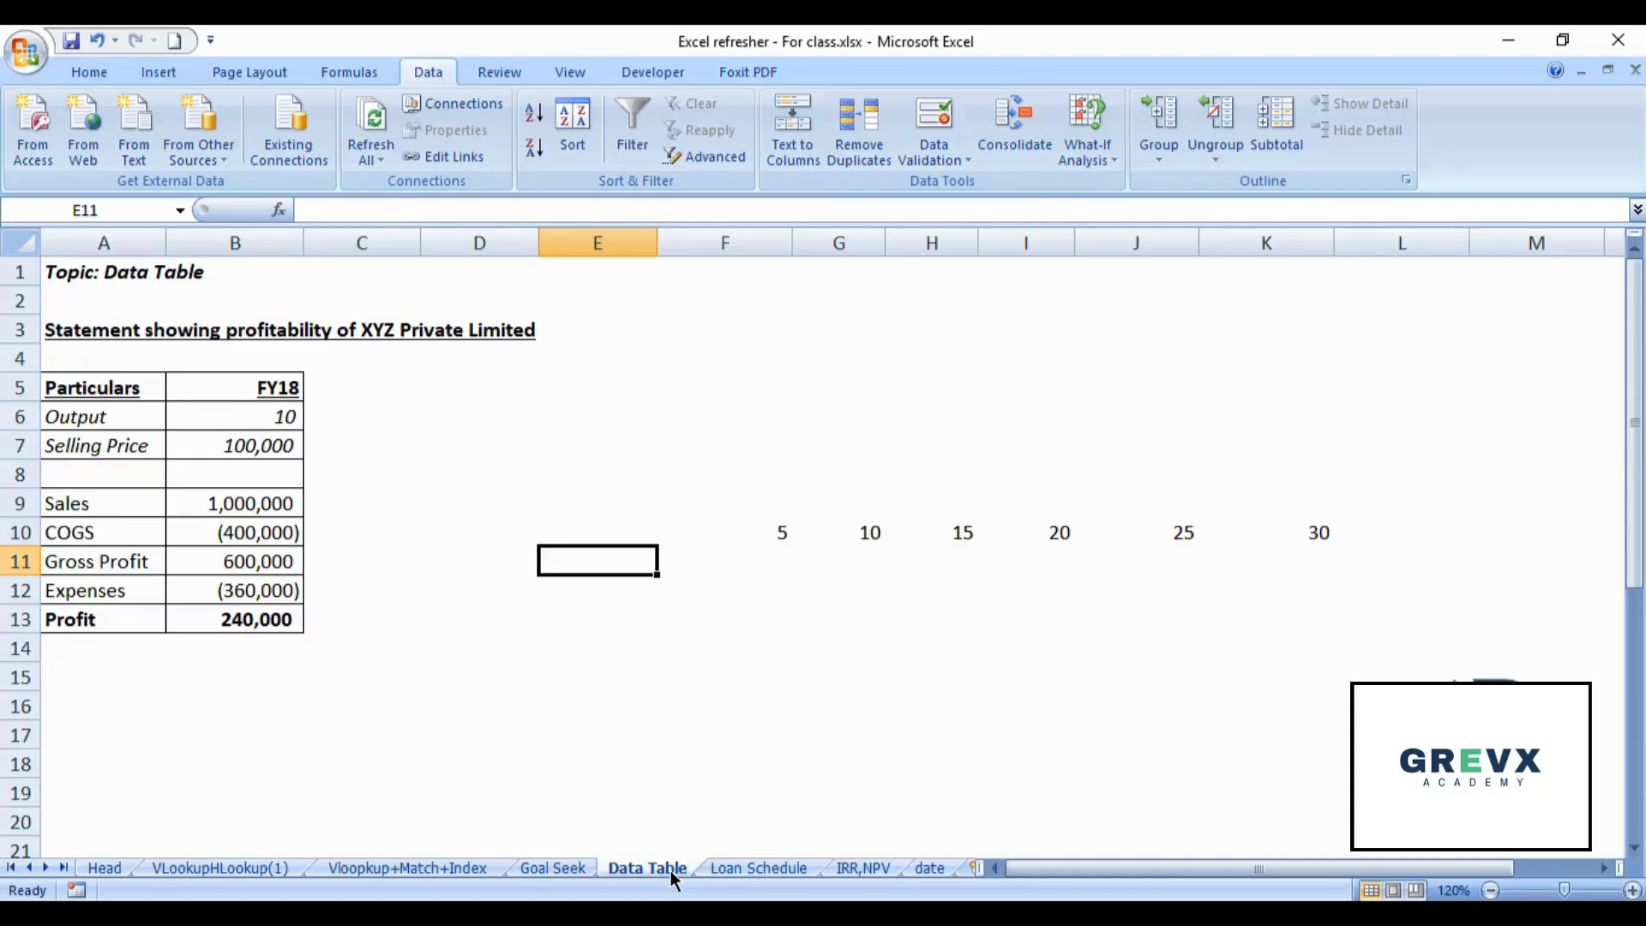
key("Right")
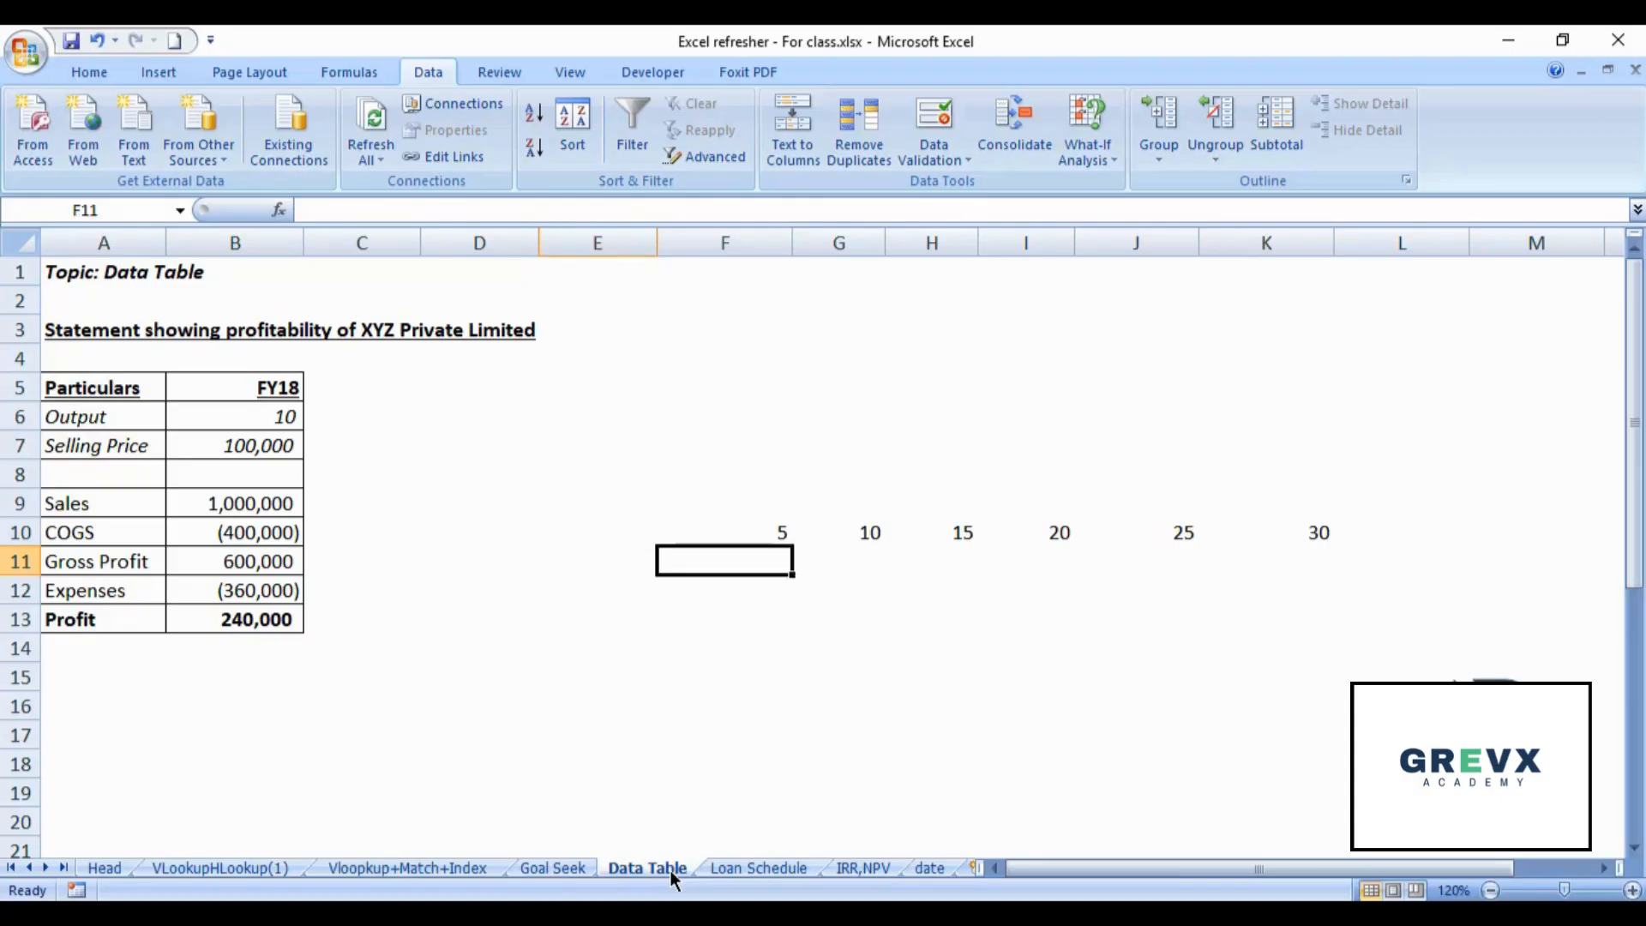
key("Left")
key("Right")
key("Right")
key("Right")
key("Right")
key("Right")
key("Right")
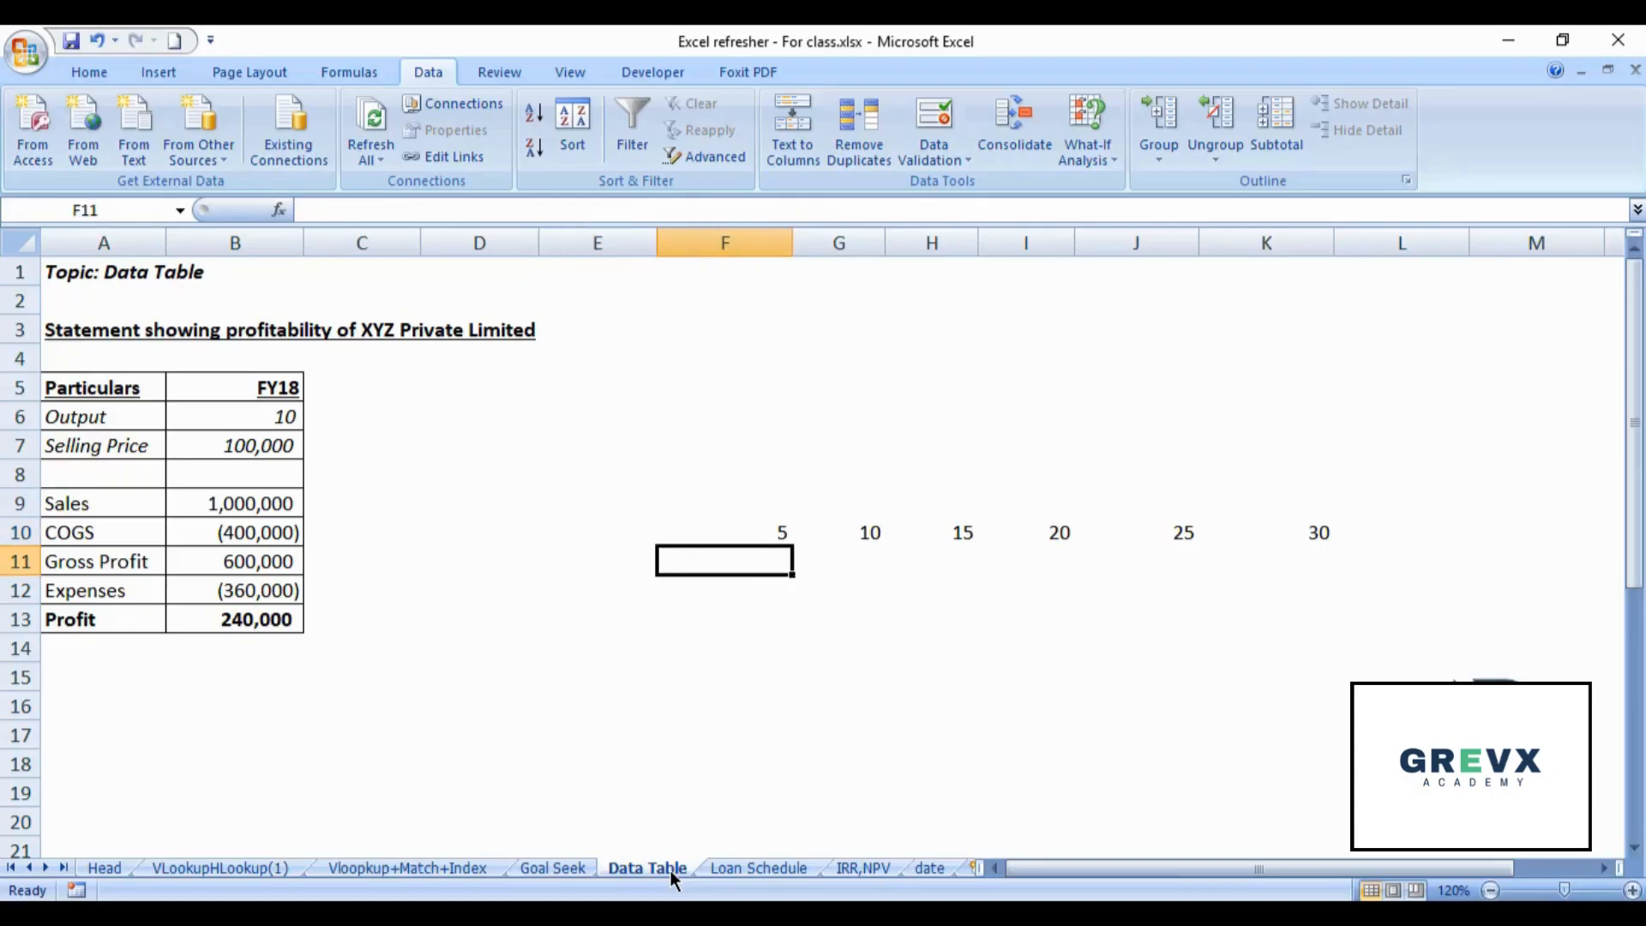
- Link cell E11, below and beside the output values, to the statement's profit with the formula =B13
key("Left")
key("Left")
key("Left")
key("Left")
key("Left")
key("Left")
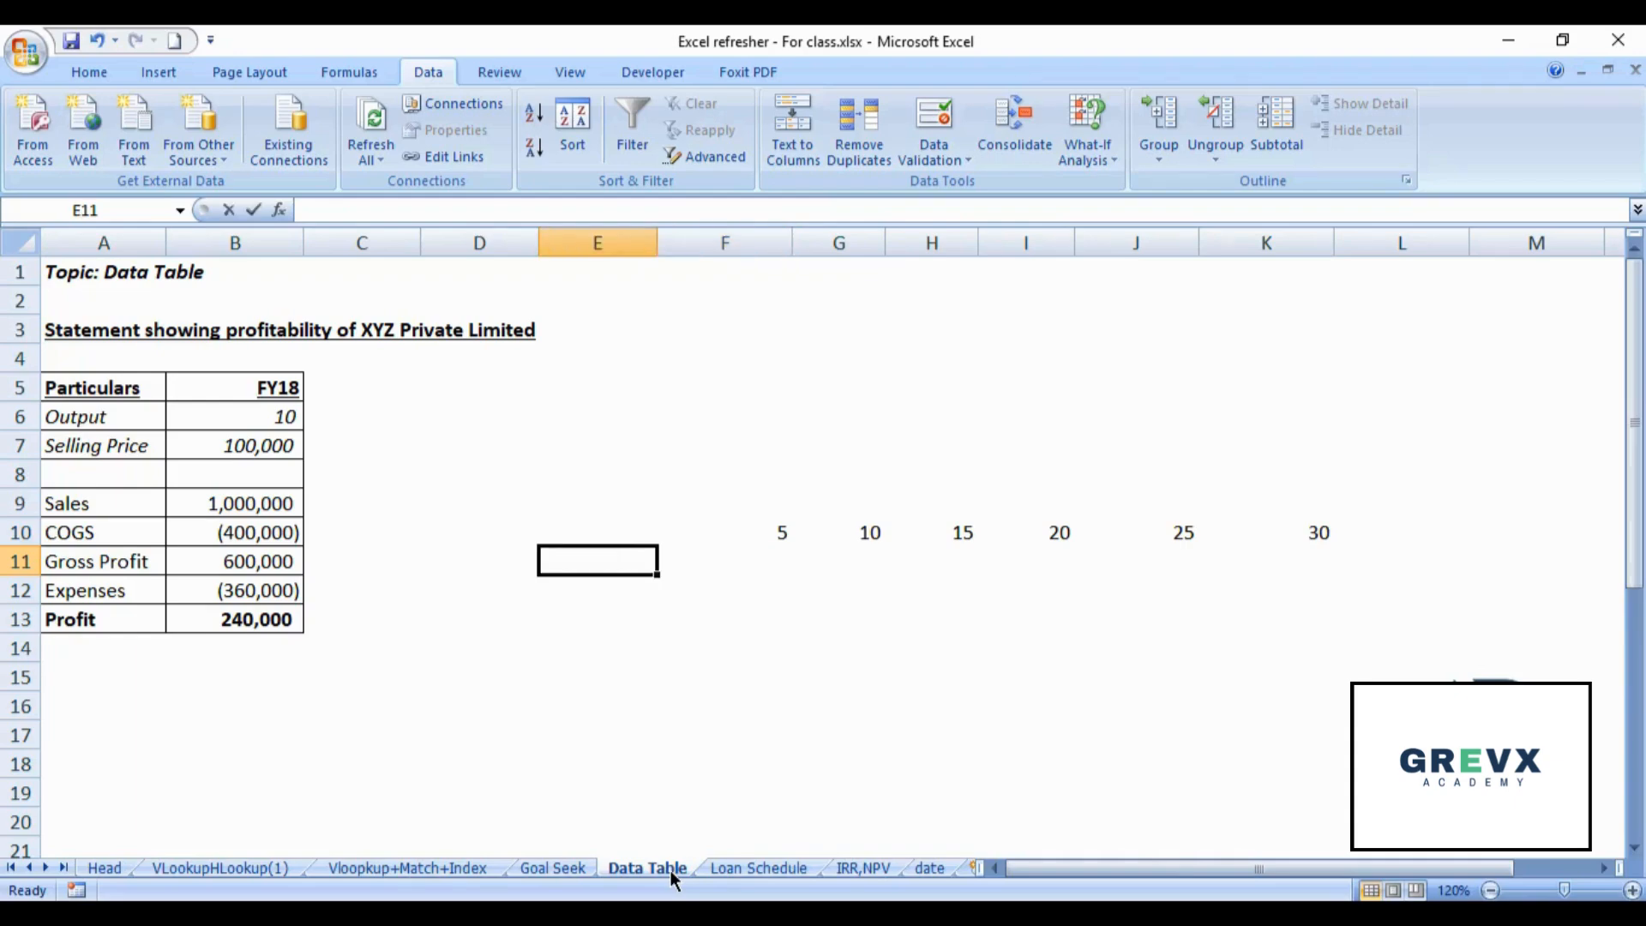
type("=E12")
key("Down")
key("Down")
key("Left")
key("Left")
key("Left")
key("Up")
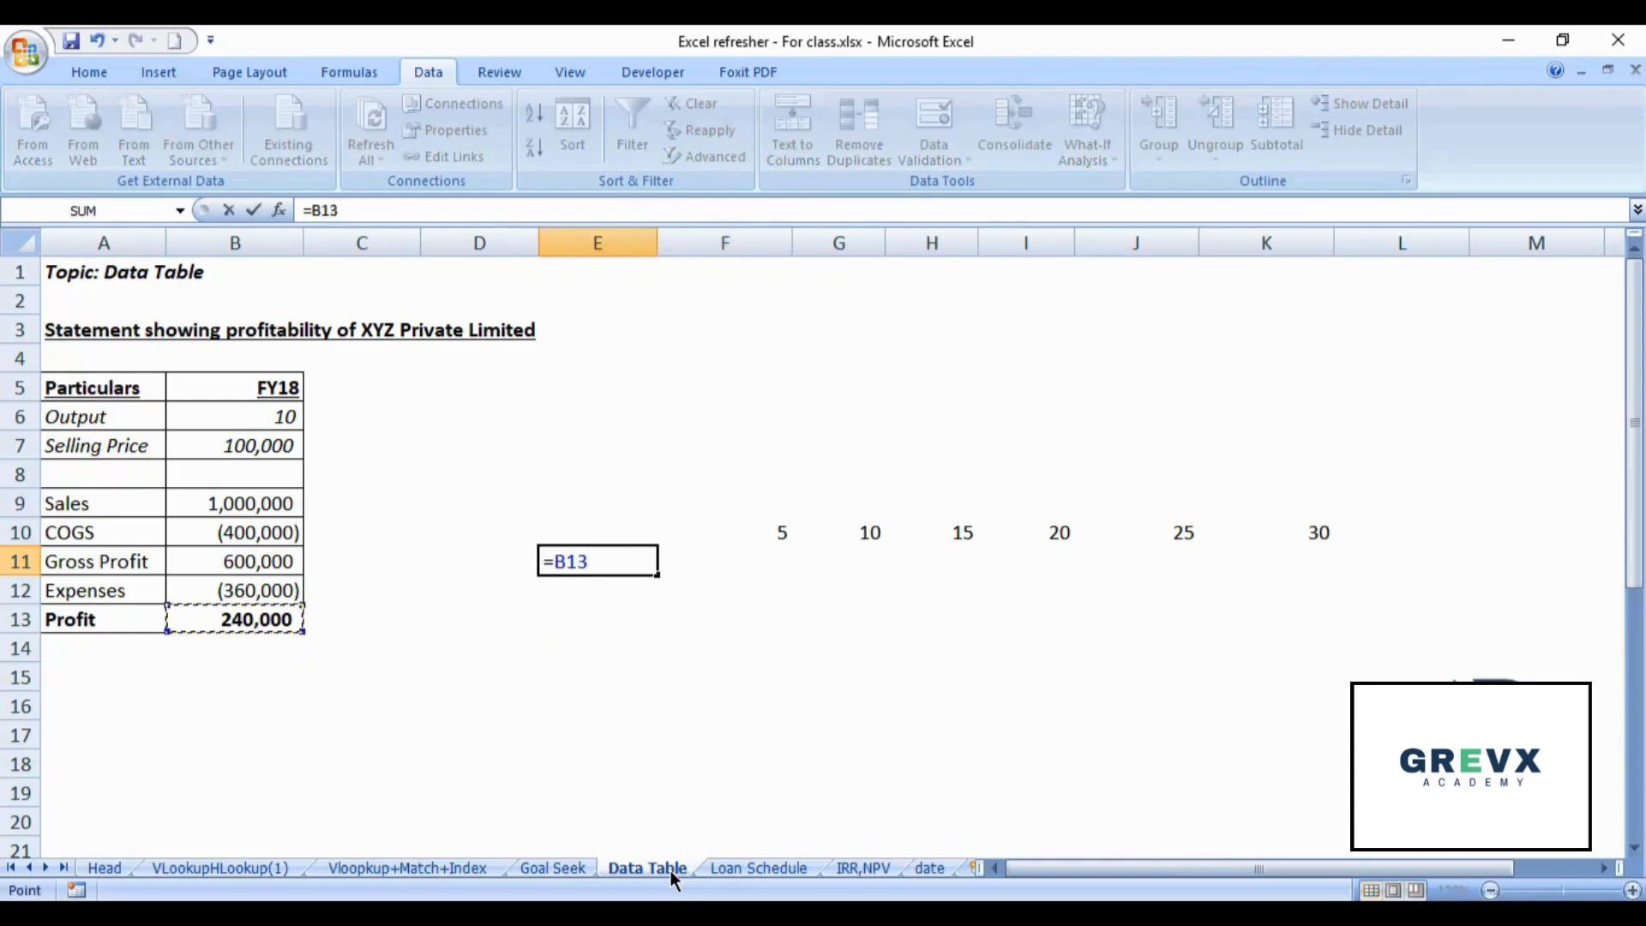
key("Return")
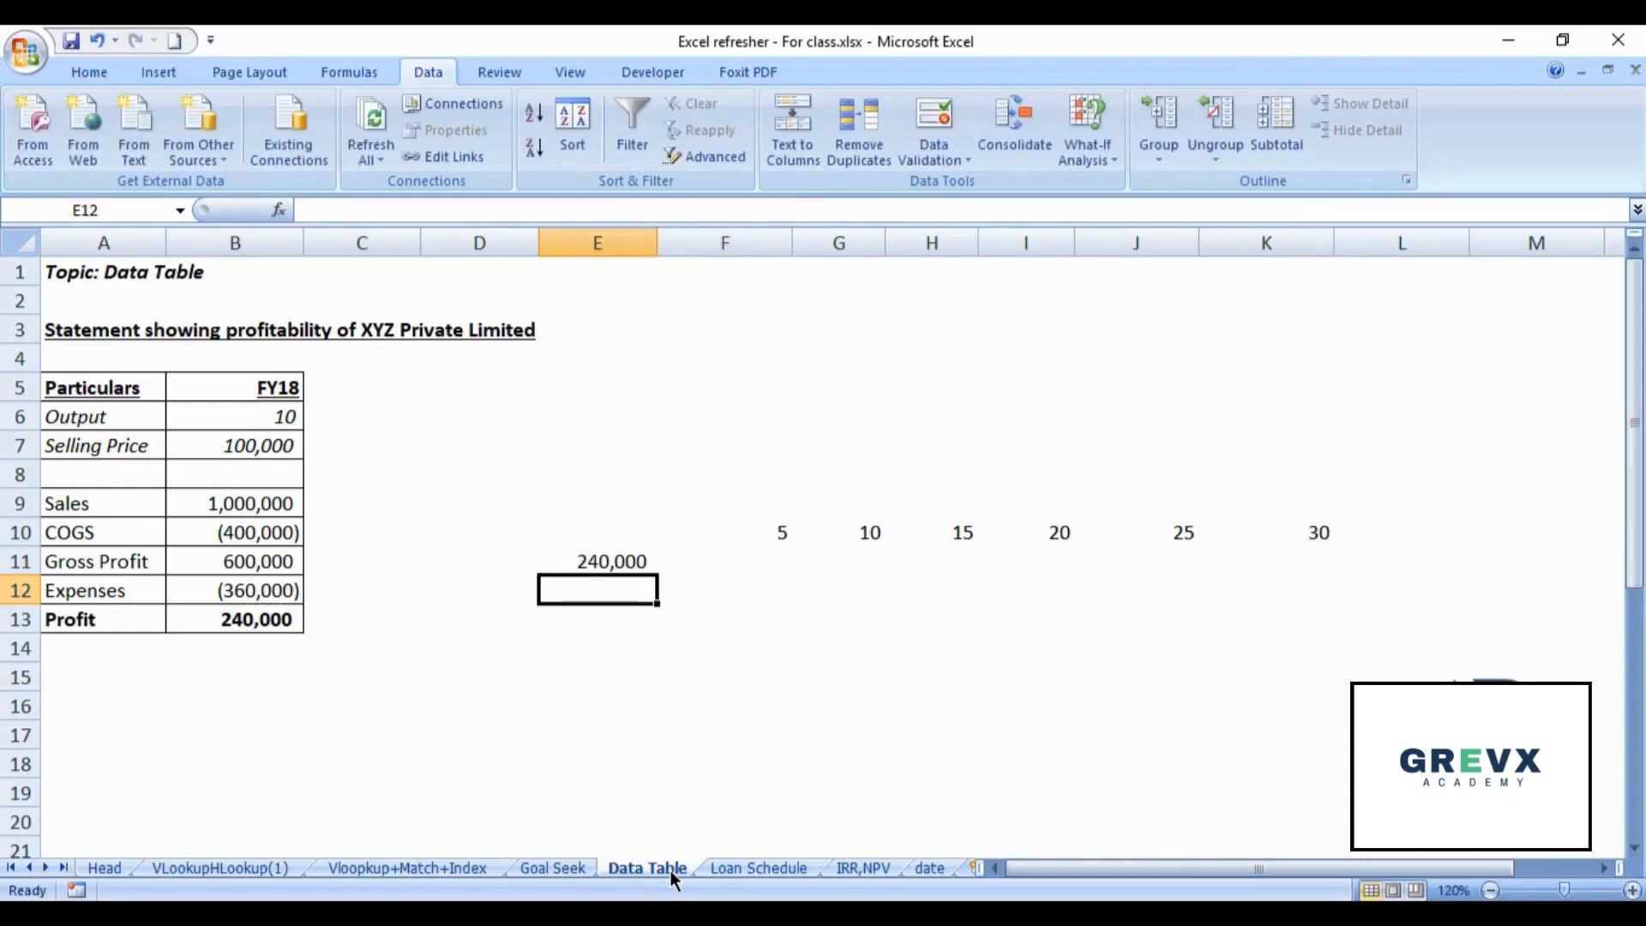
- Create a one-variable What-If data table over E10:K11, using the Output cell $B$6 as the row input cell
key("Up")
key("Up")
key("shift+Right")
key("shift+Right")
key("shift+Right")
key("shift+Right")
key("shift+Right")
key("shift+Right")
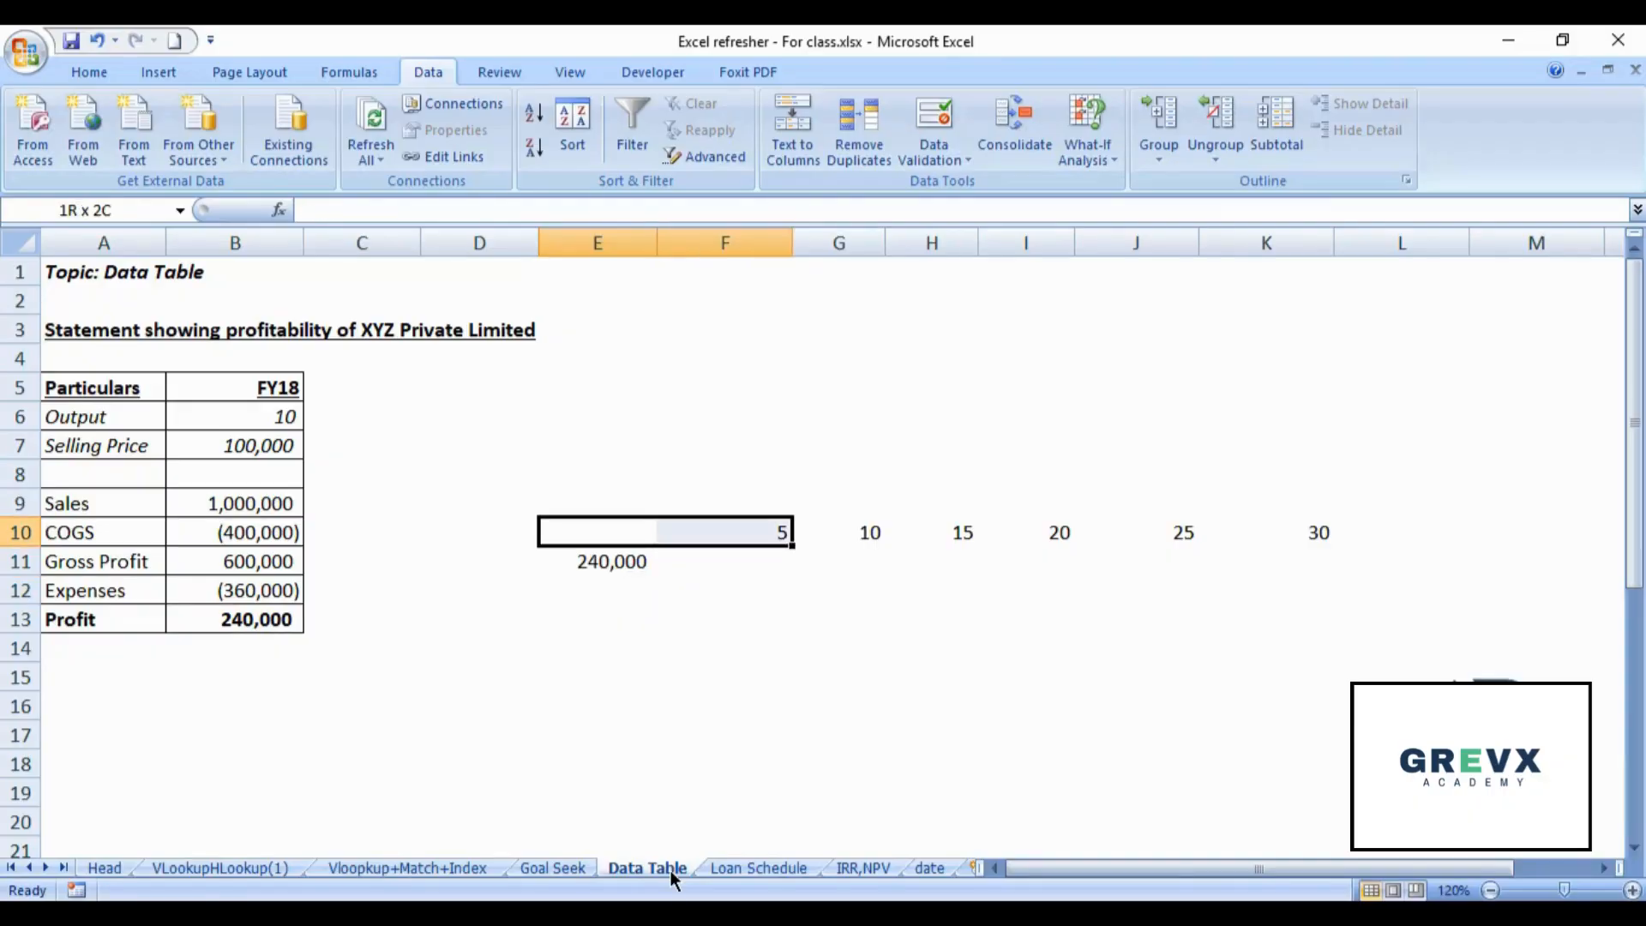
key("shift+Down")
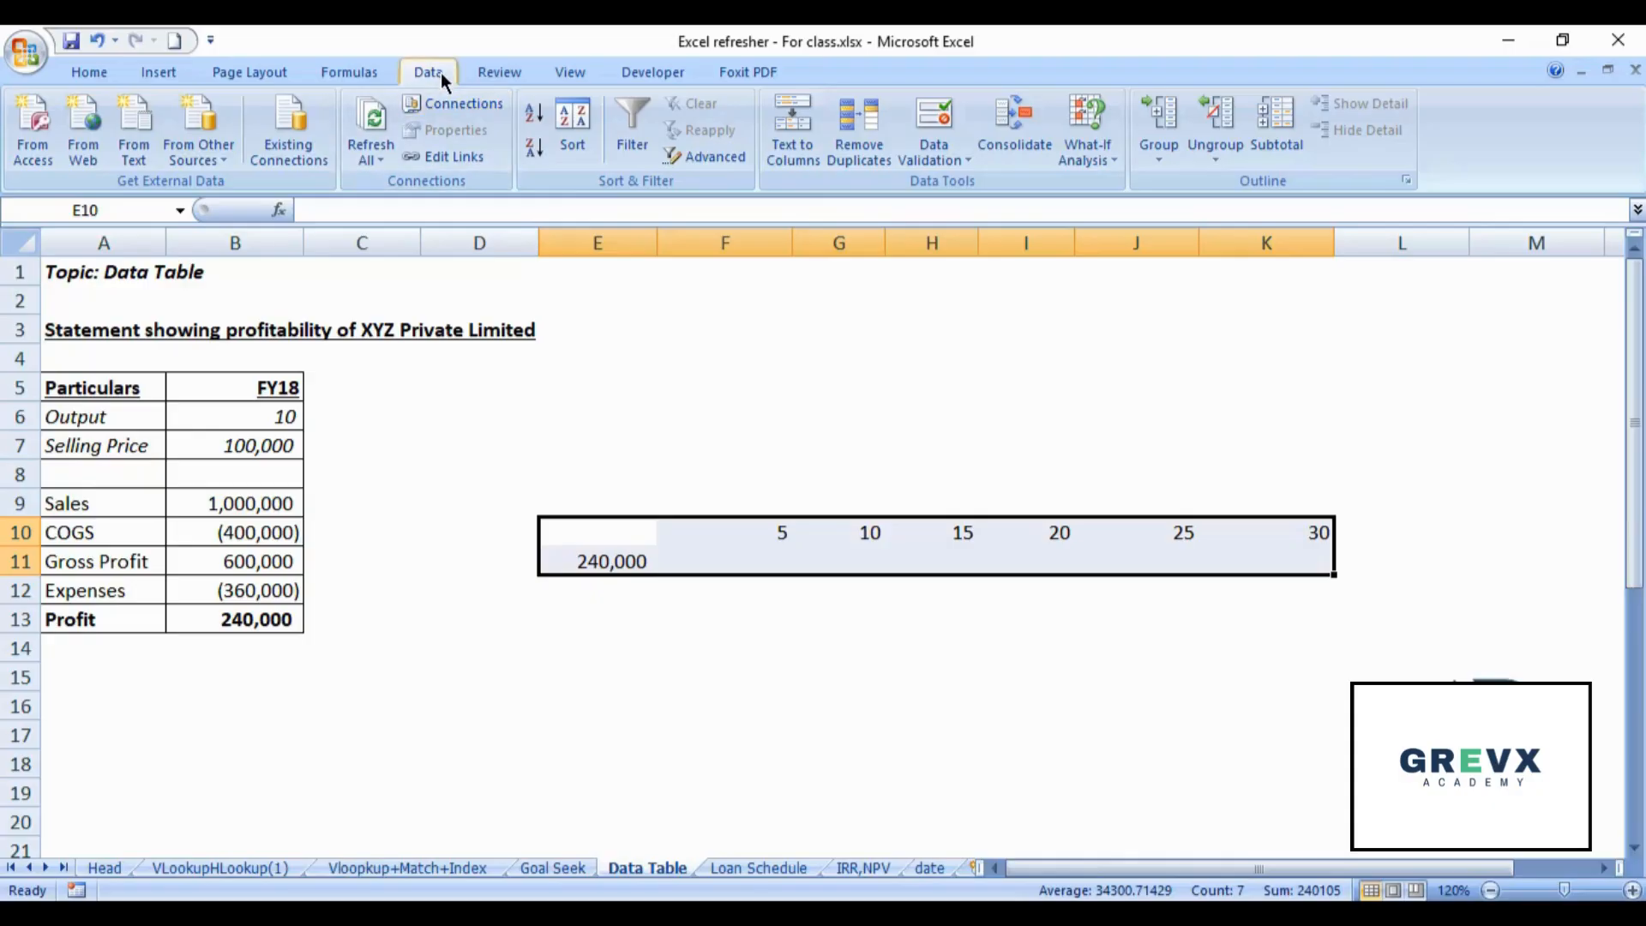
left_click(1085, 161)
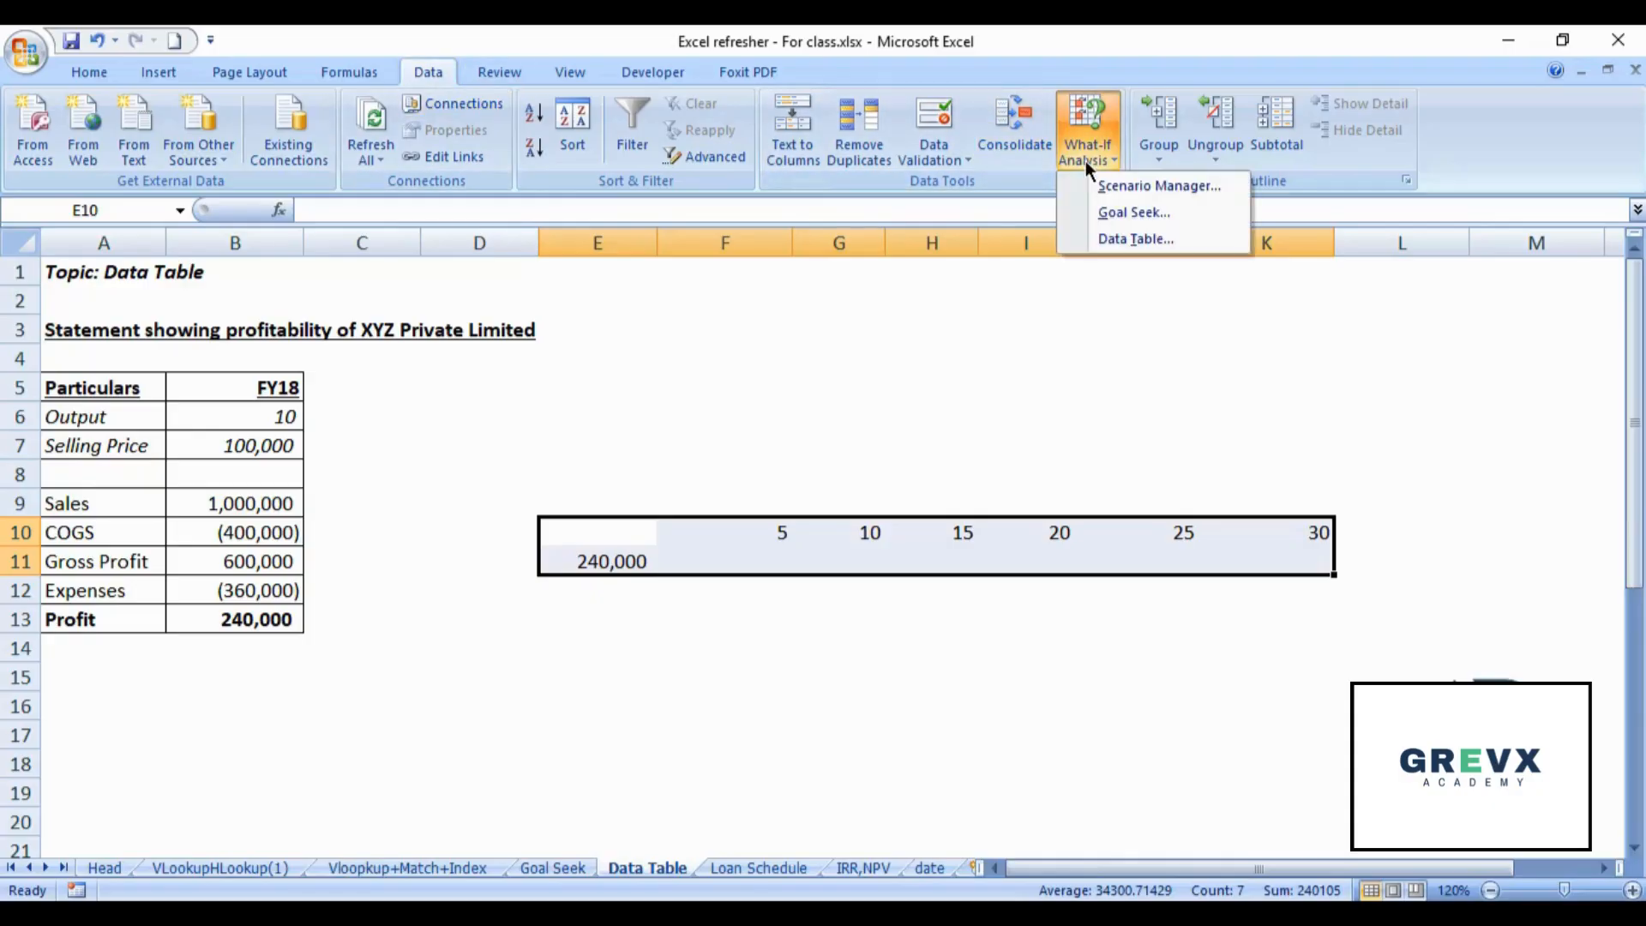
left_click(1104, 239)
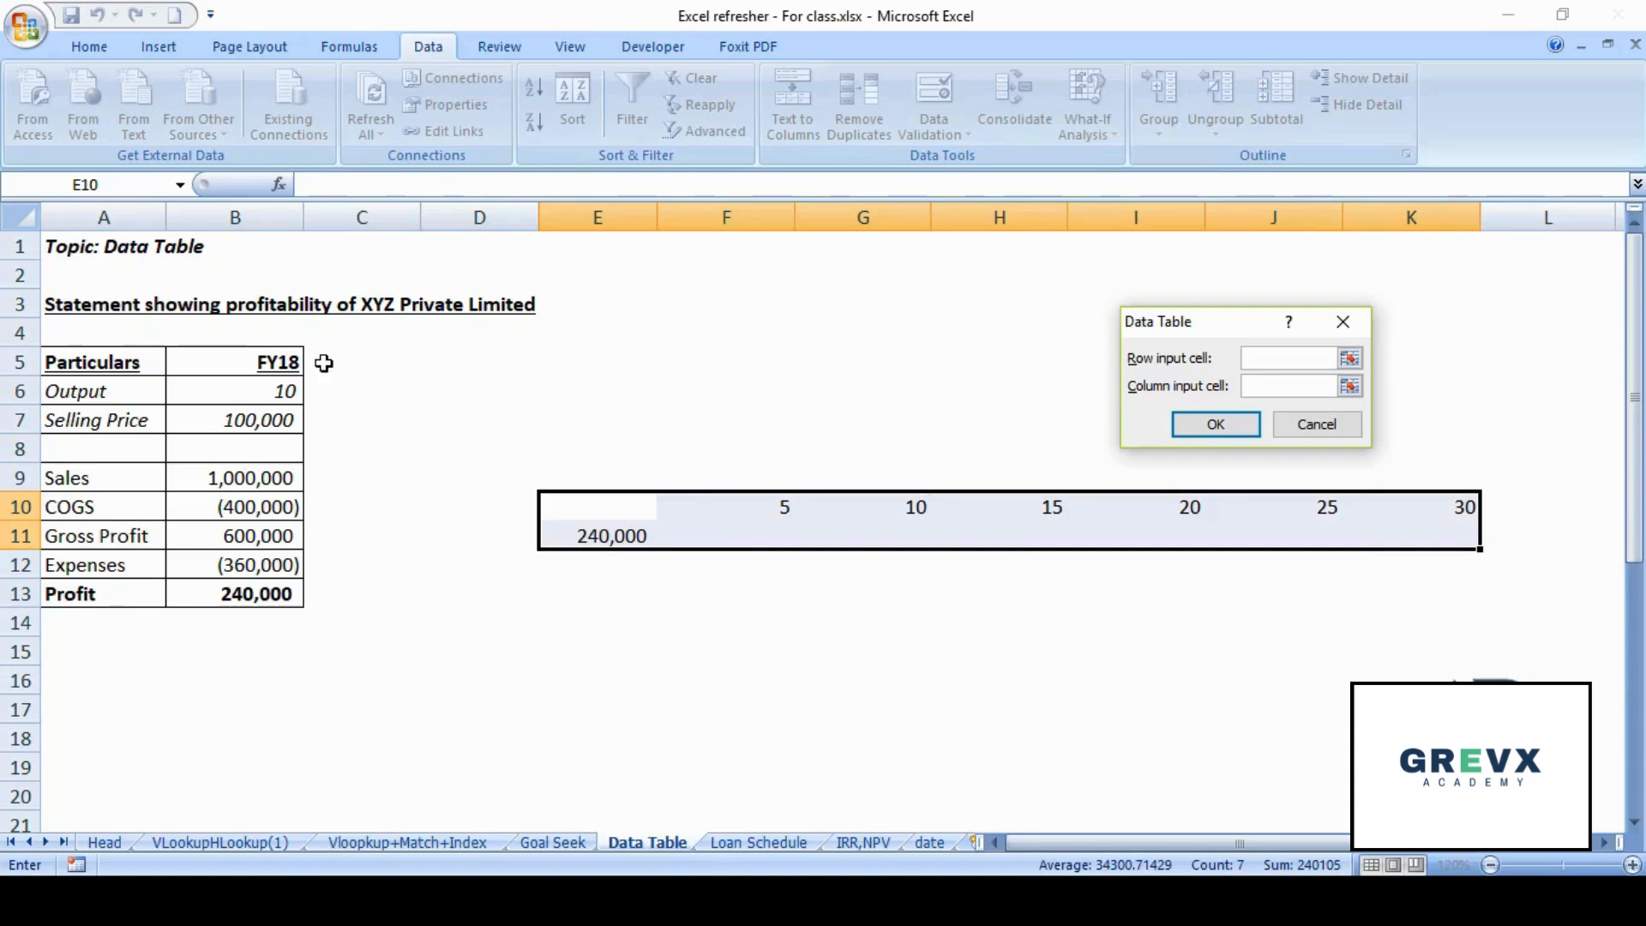
left_click(276, 397)
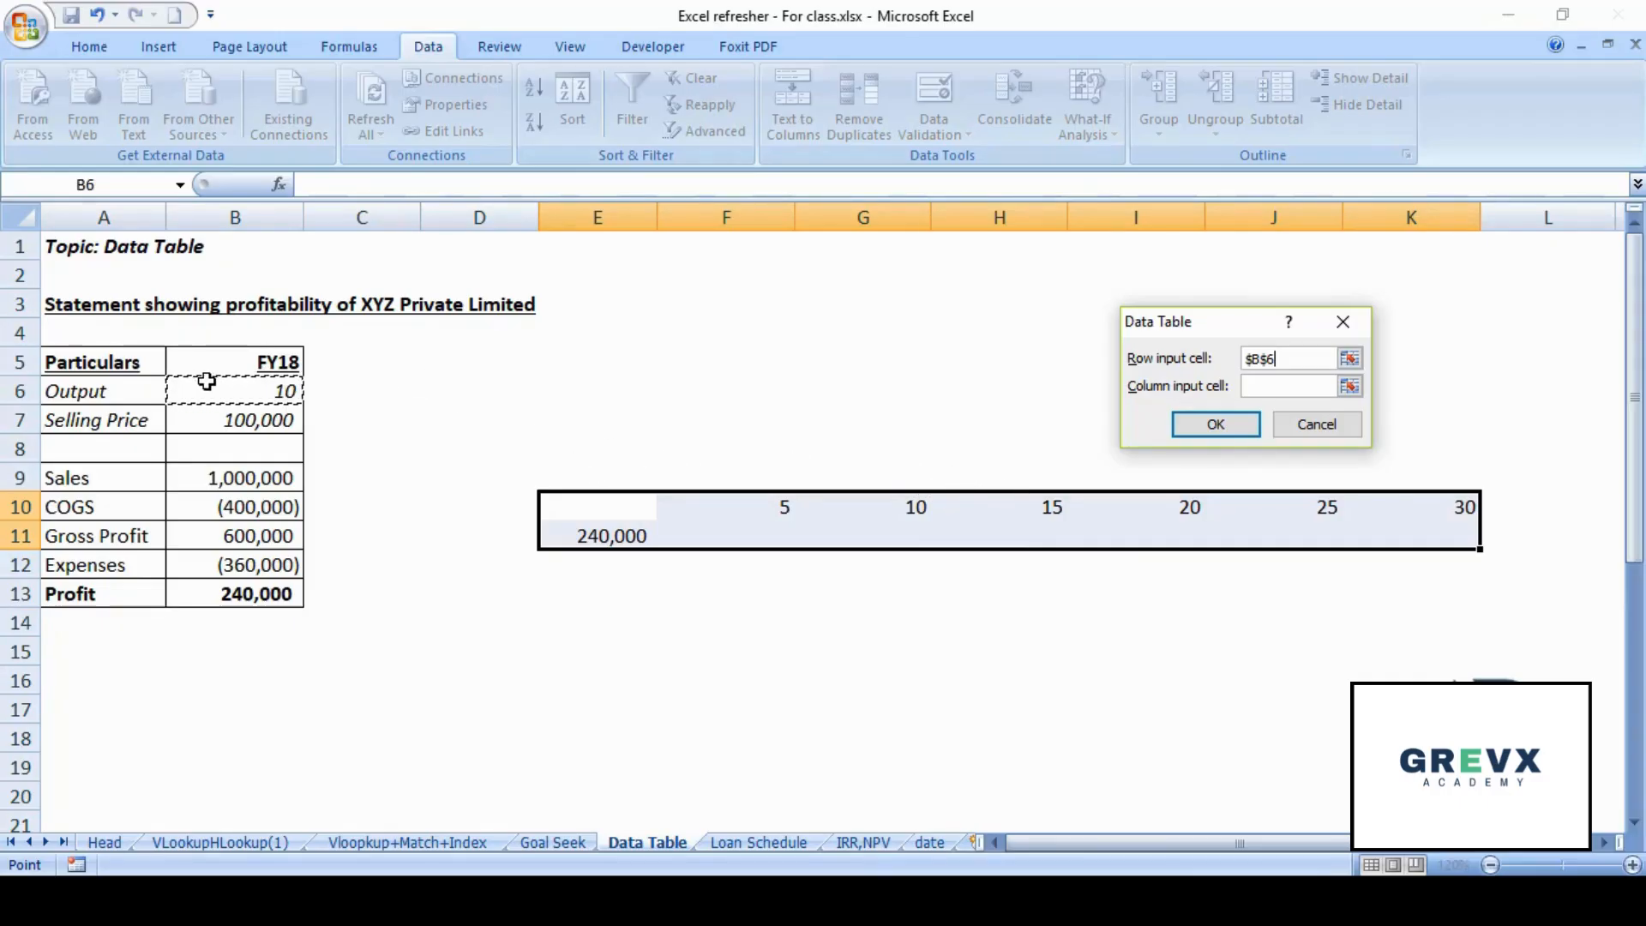
left_click(1209, 426)
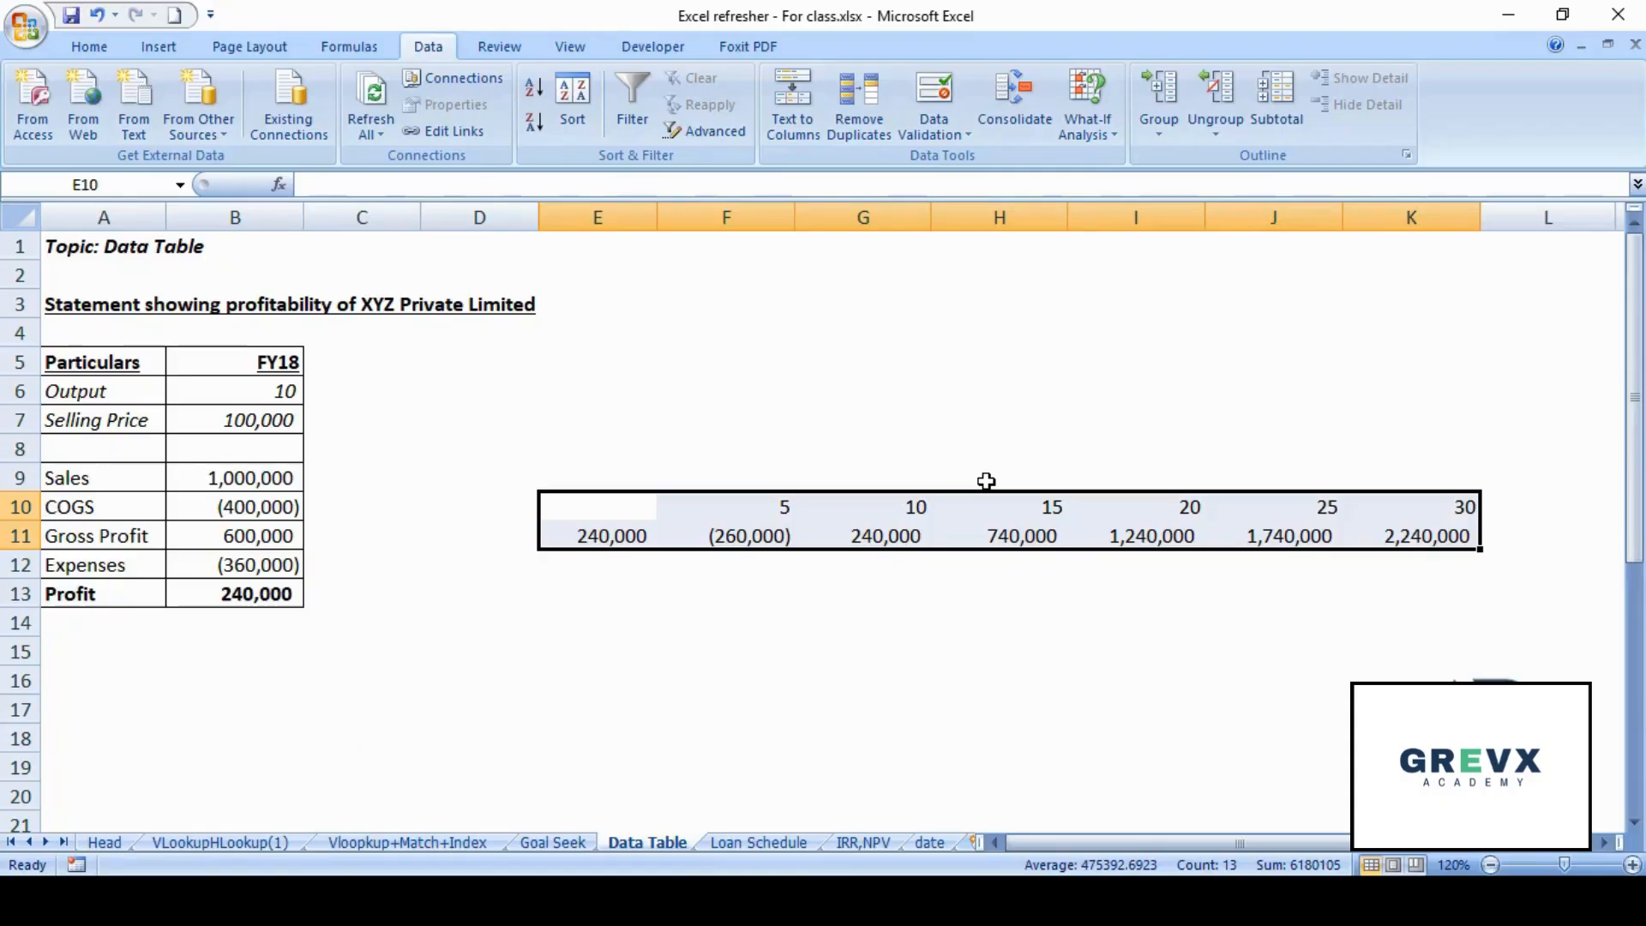
- Test the data table by setting the Output in cell B6 to 5, and undo that change
key("Left")
key("Right")
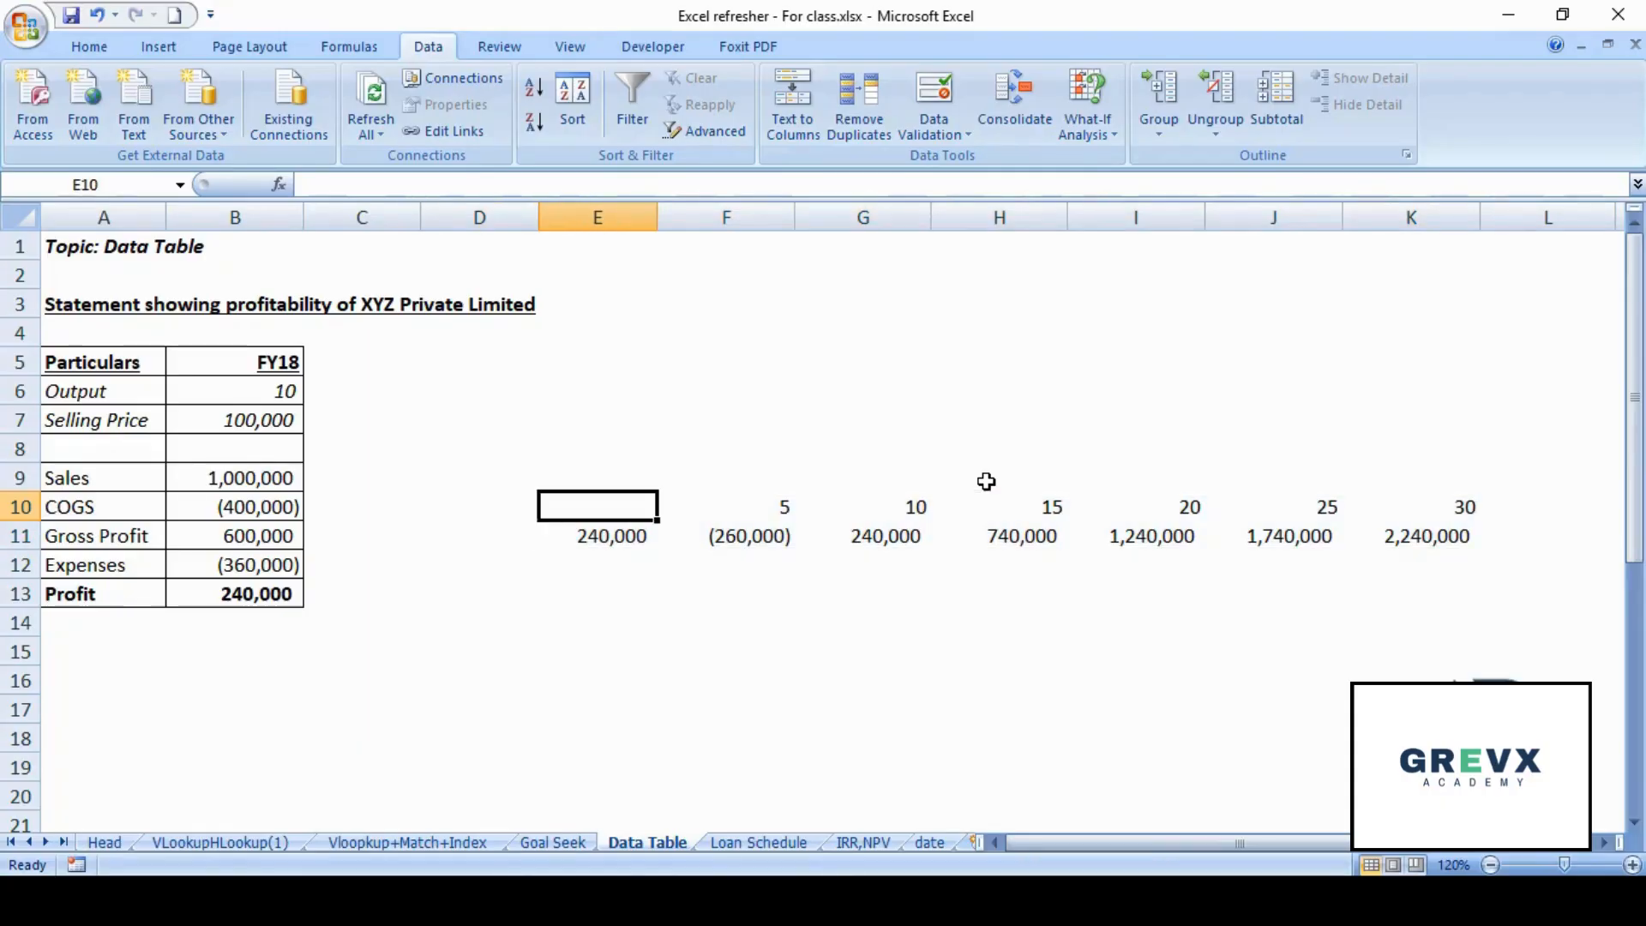
key("Right")
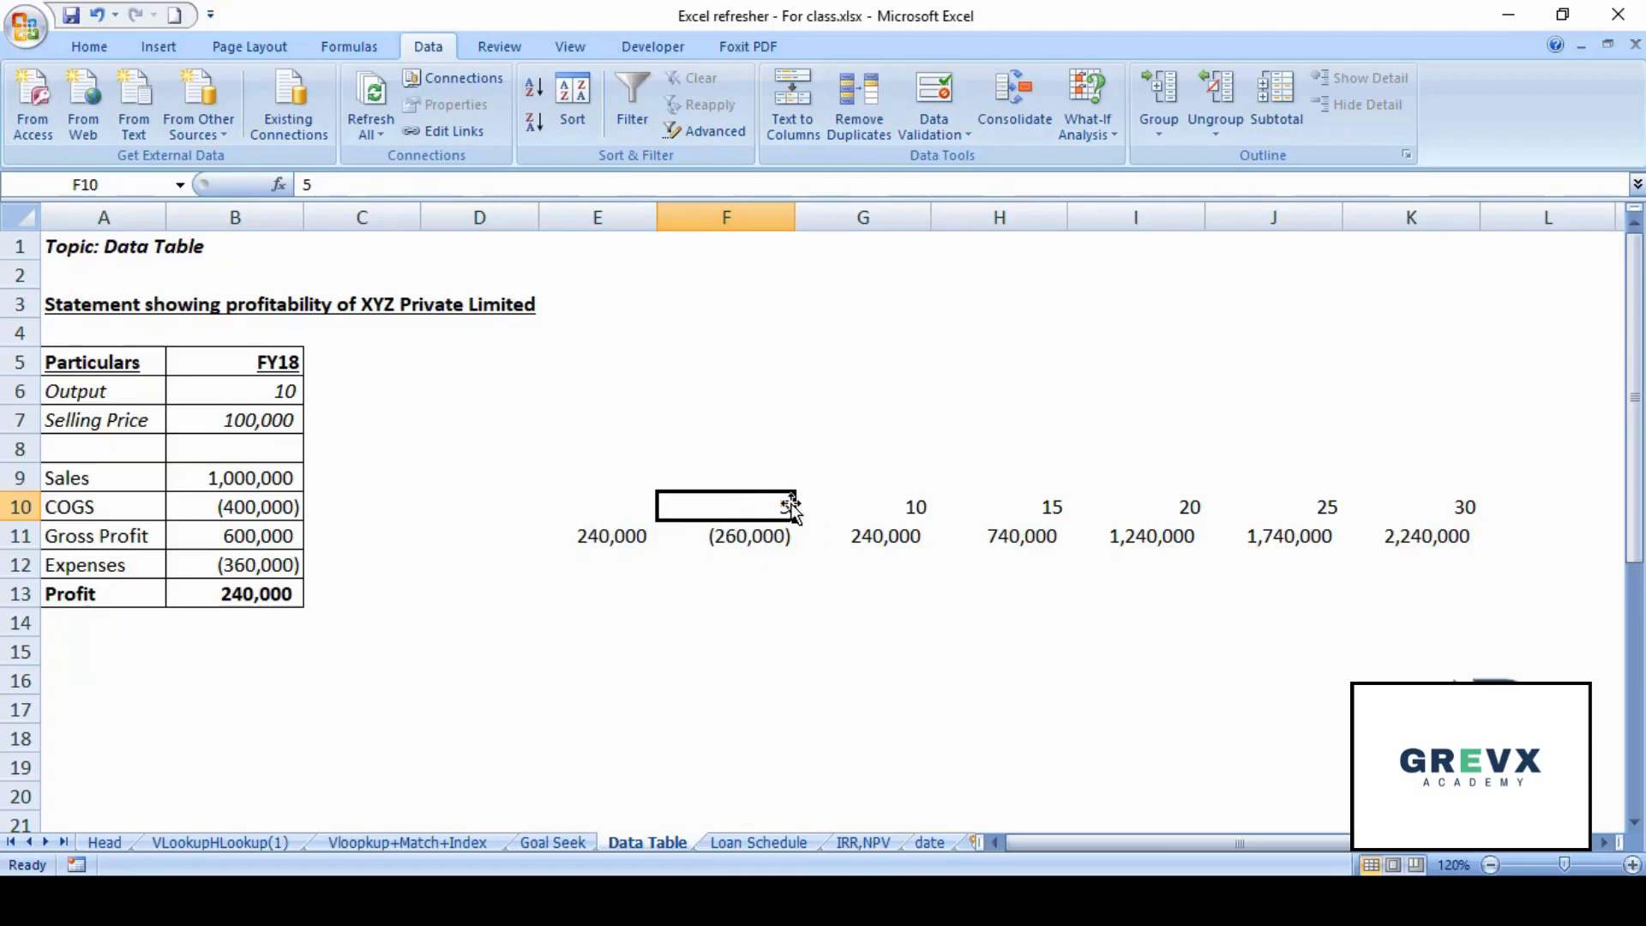
left_click(275, 386)
type("5")
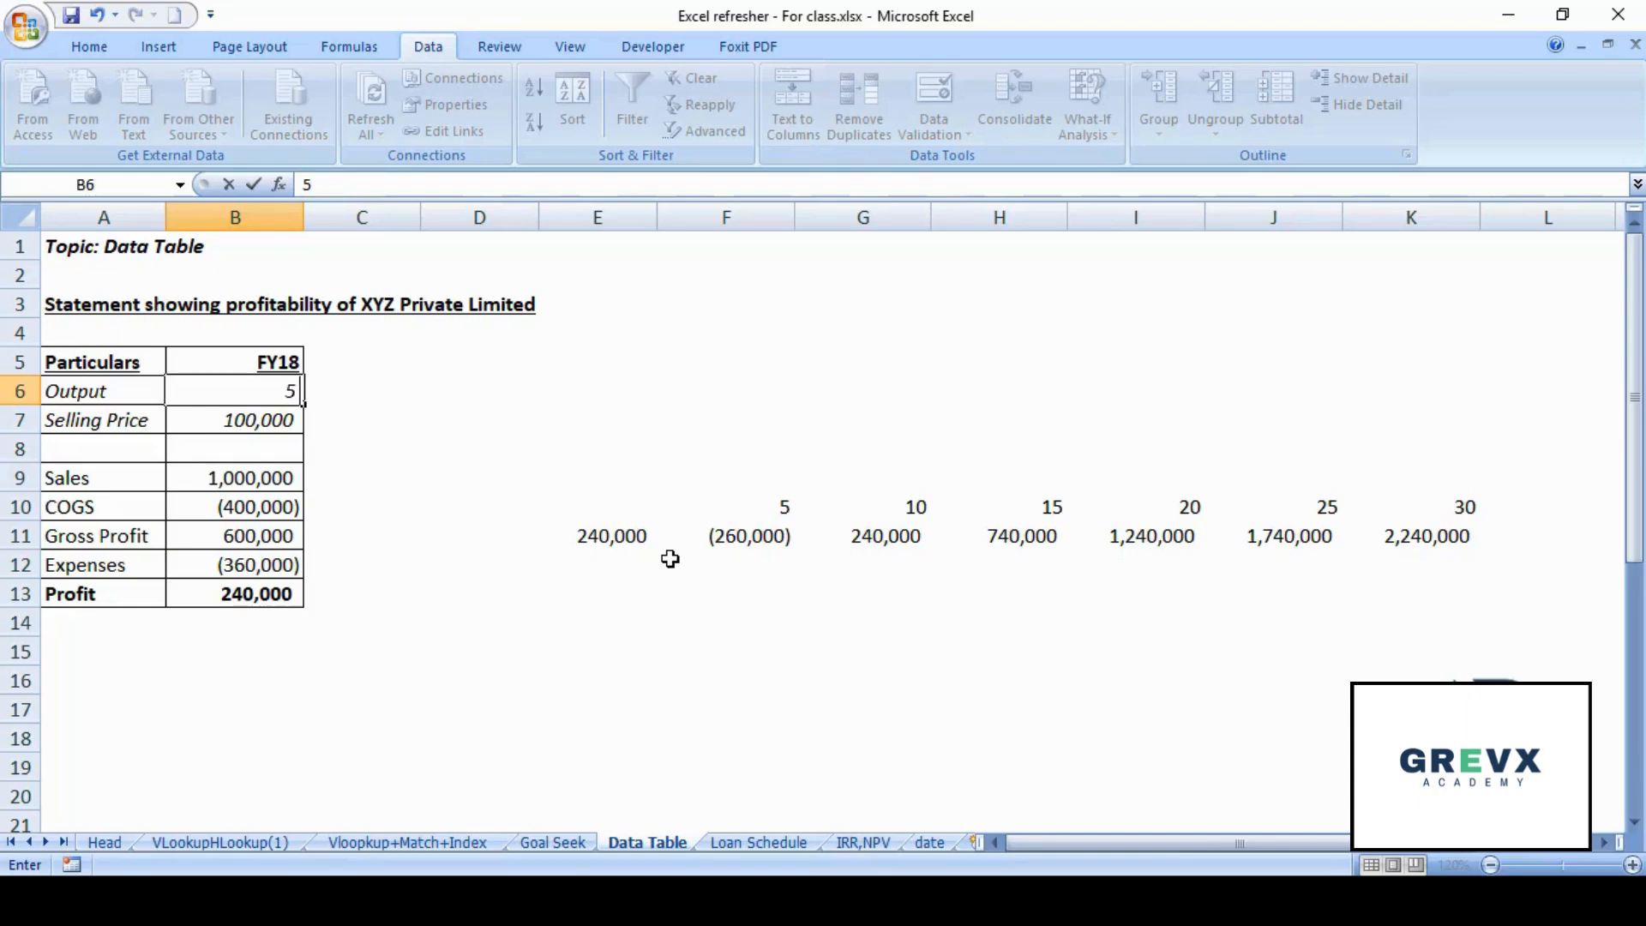
key("Return")
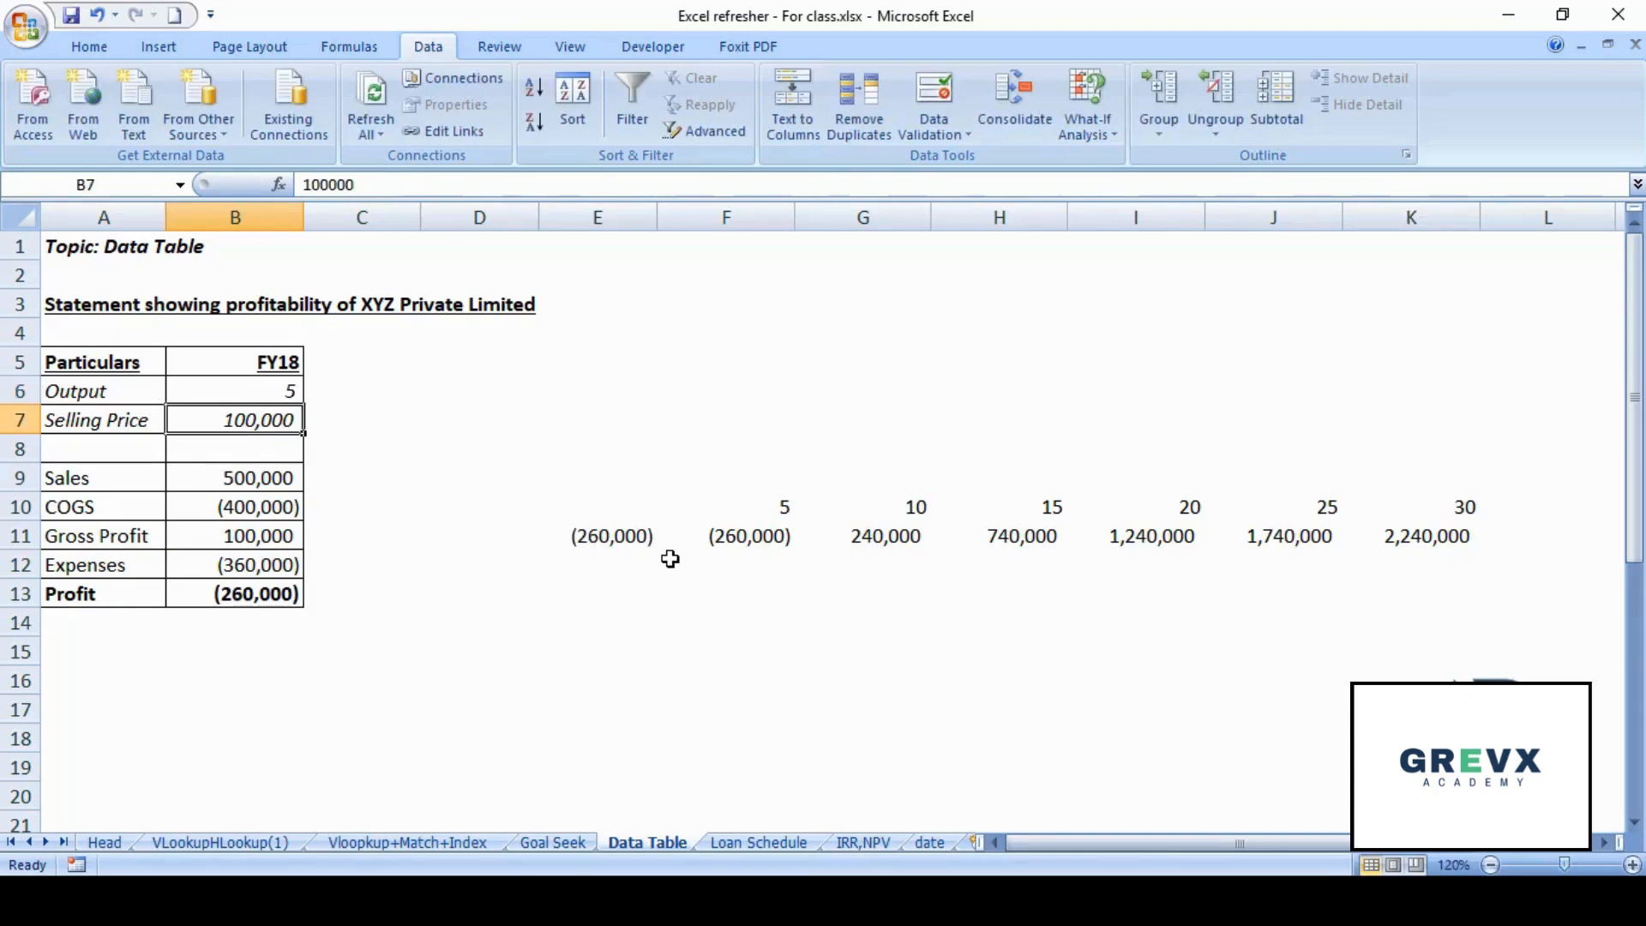
key("Up")
key("ctrl+z")
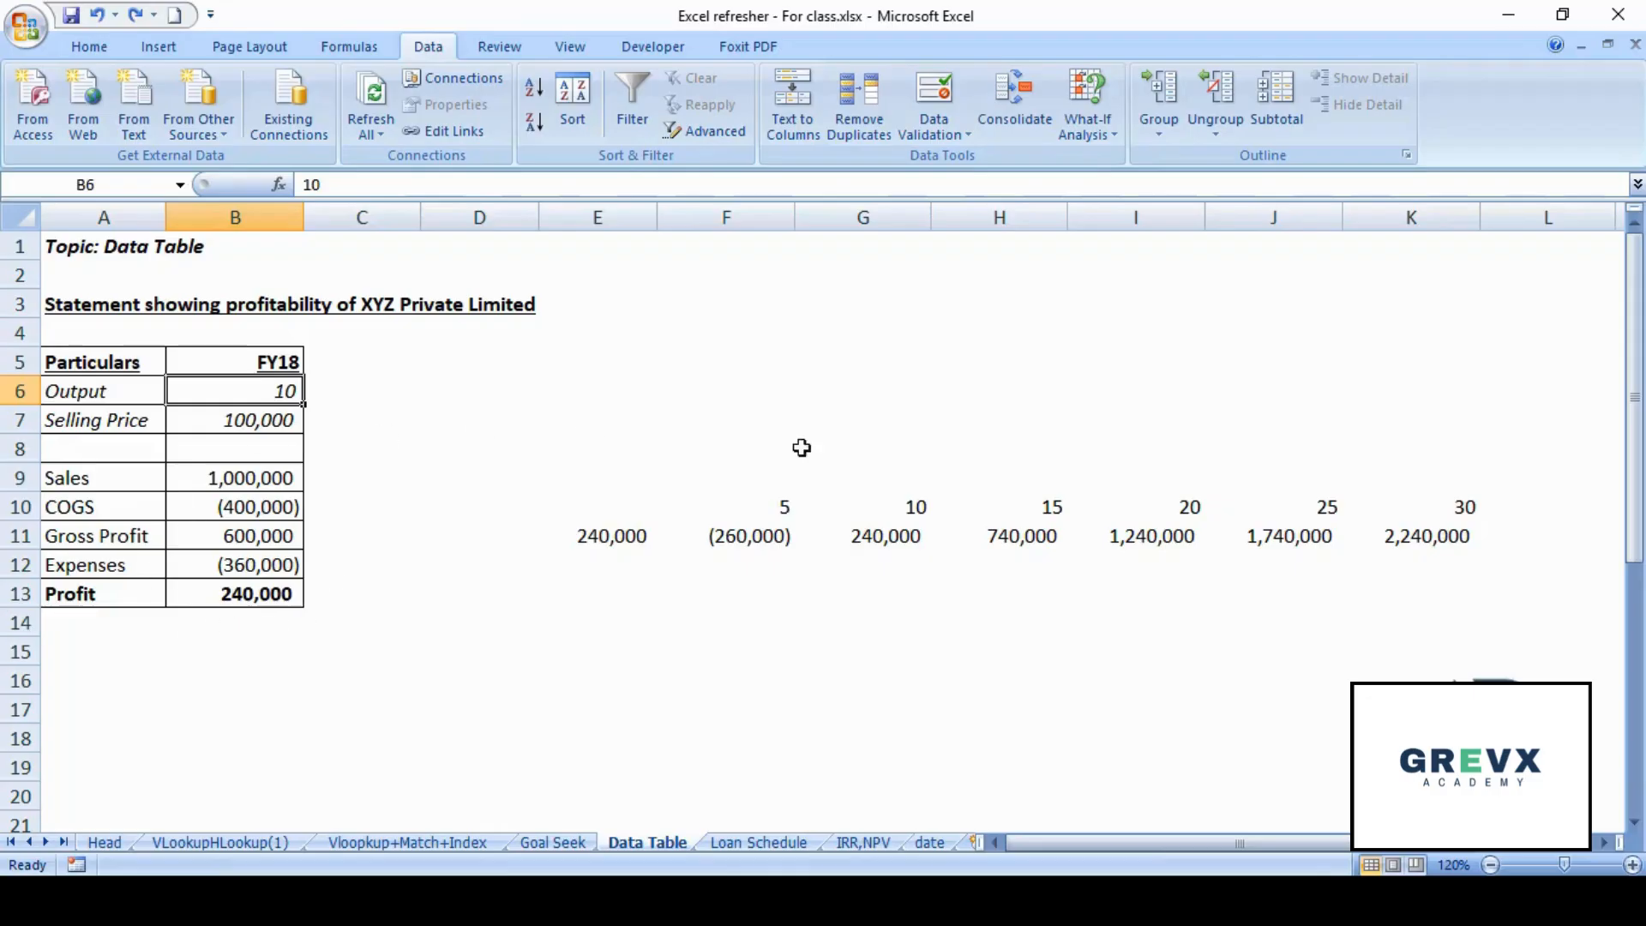
- Start a column of selling prices below the first data table with 50000, 100000 and 120000 in cells E15 to E17
left_click(612, 647)
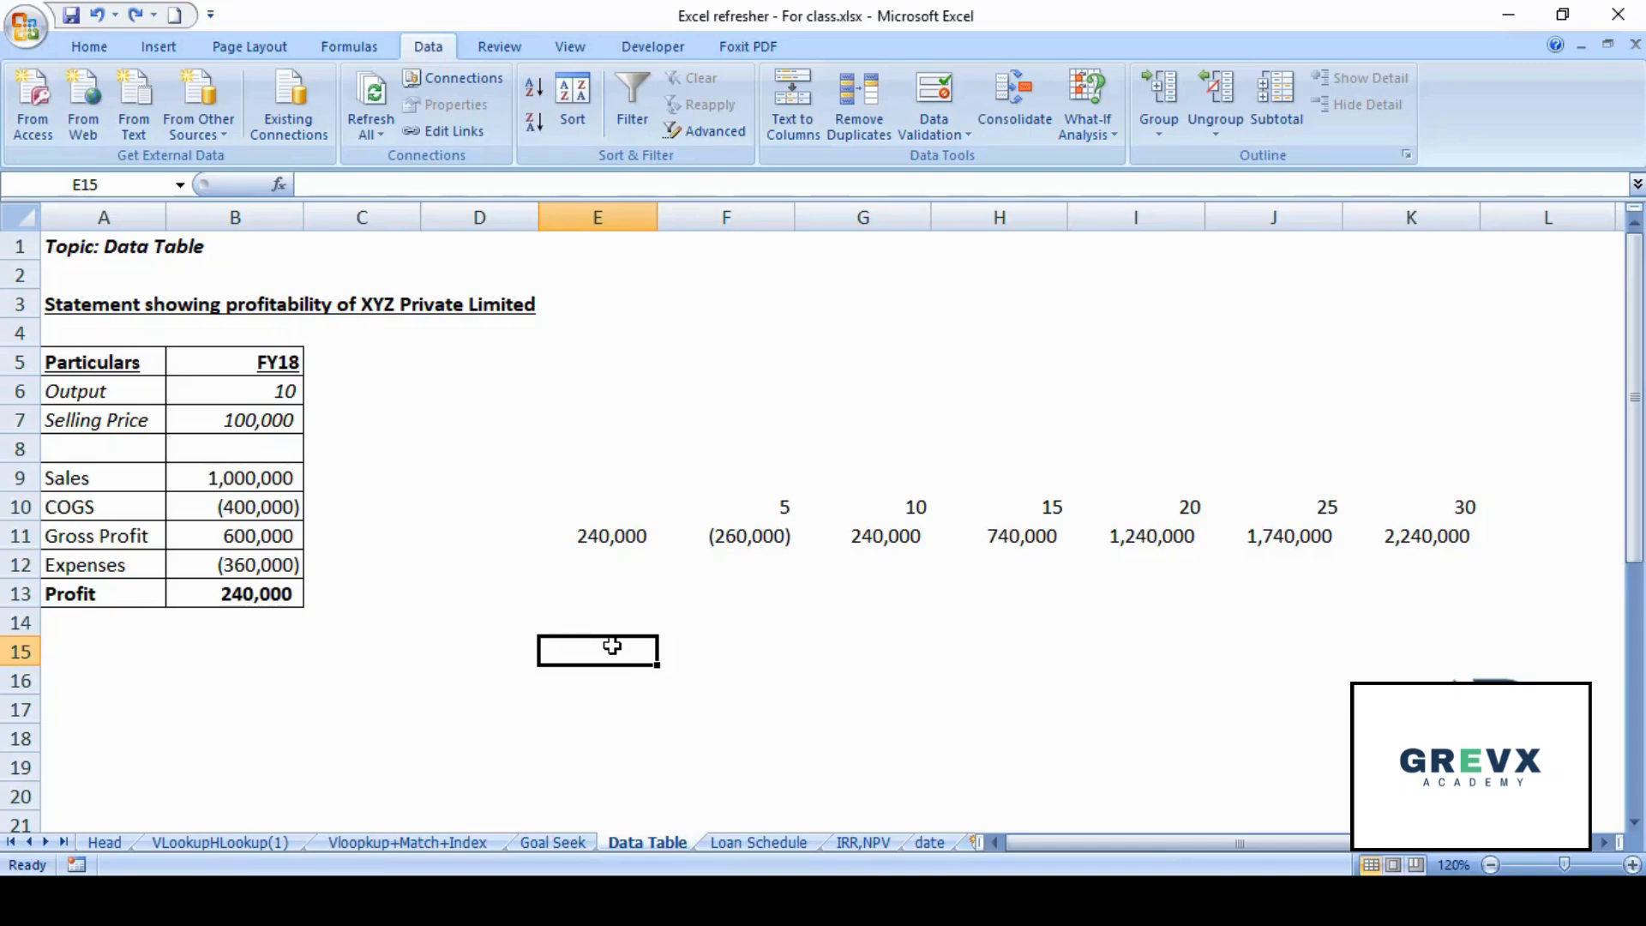
type("50000")
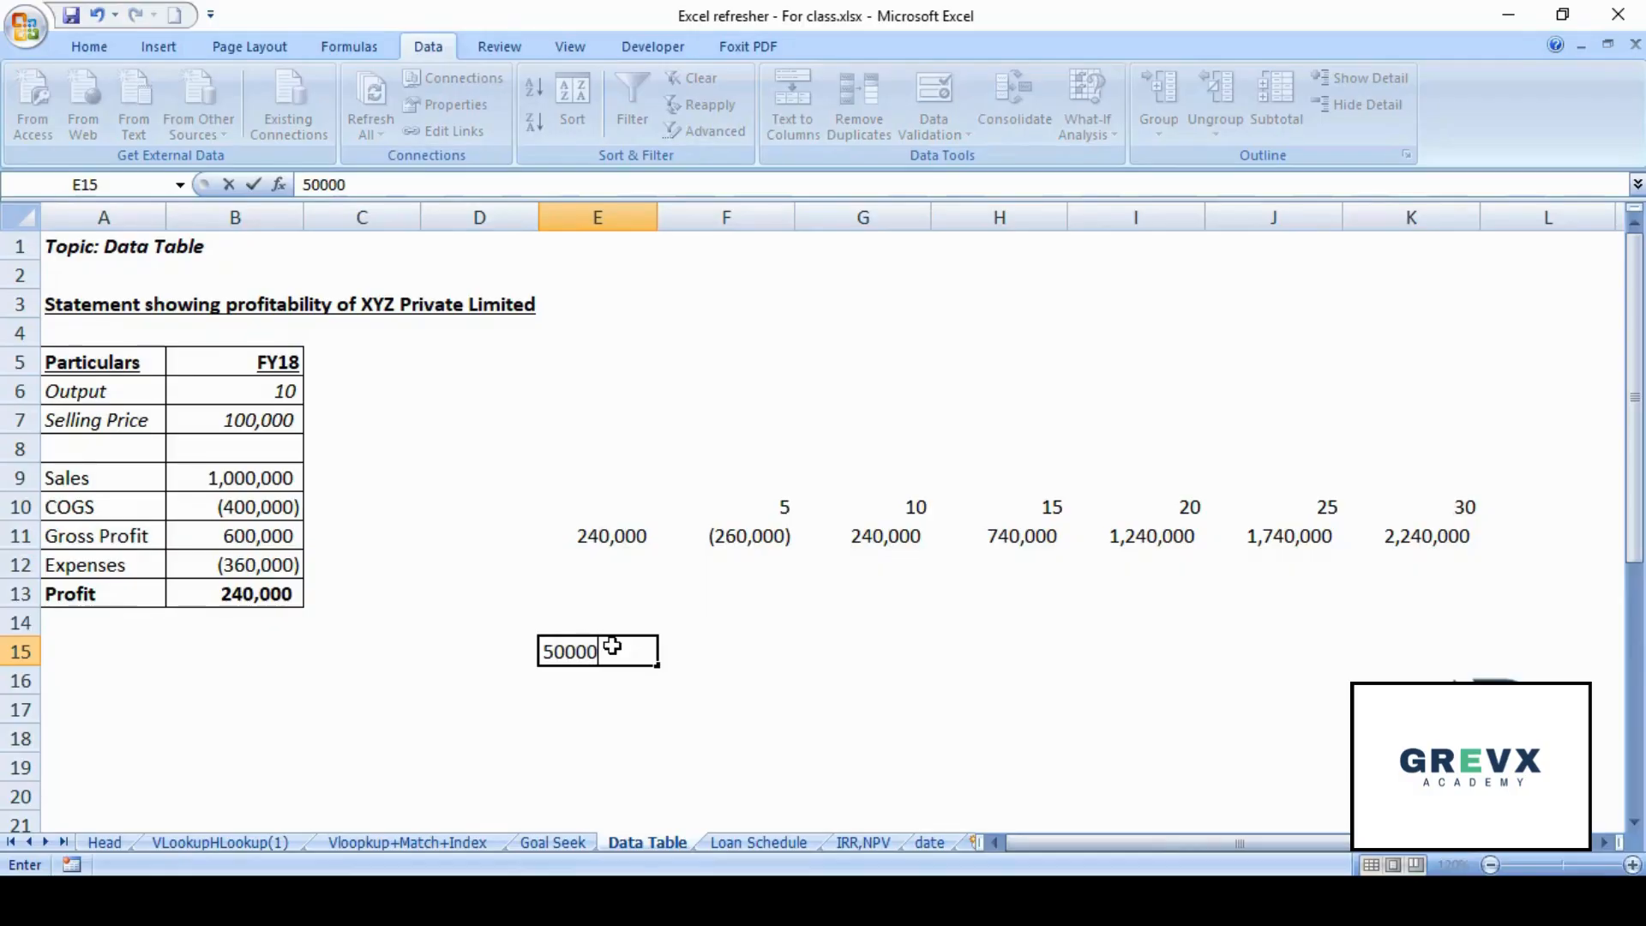
key("Return")
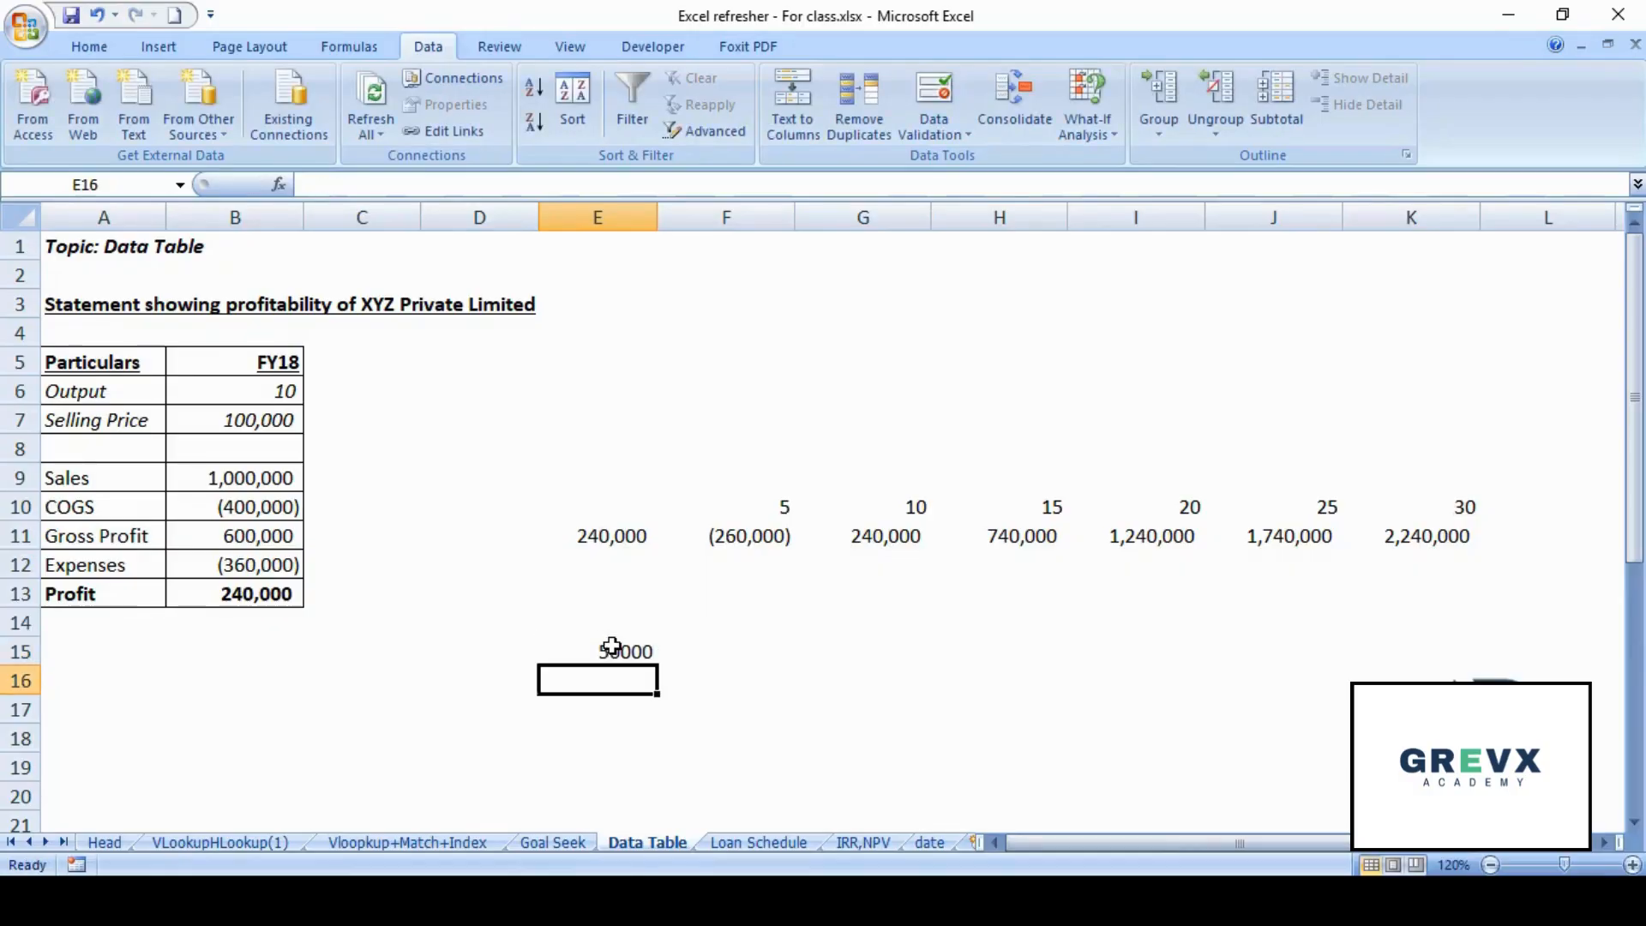
type("1")
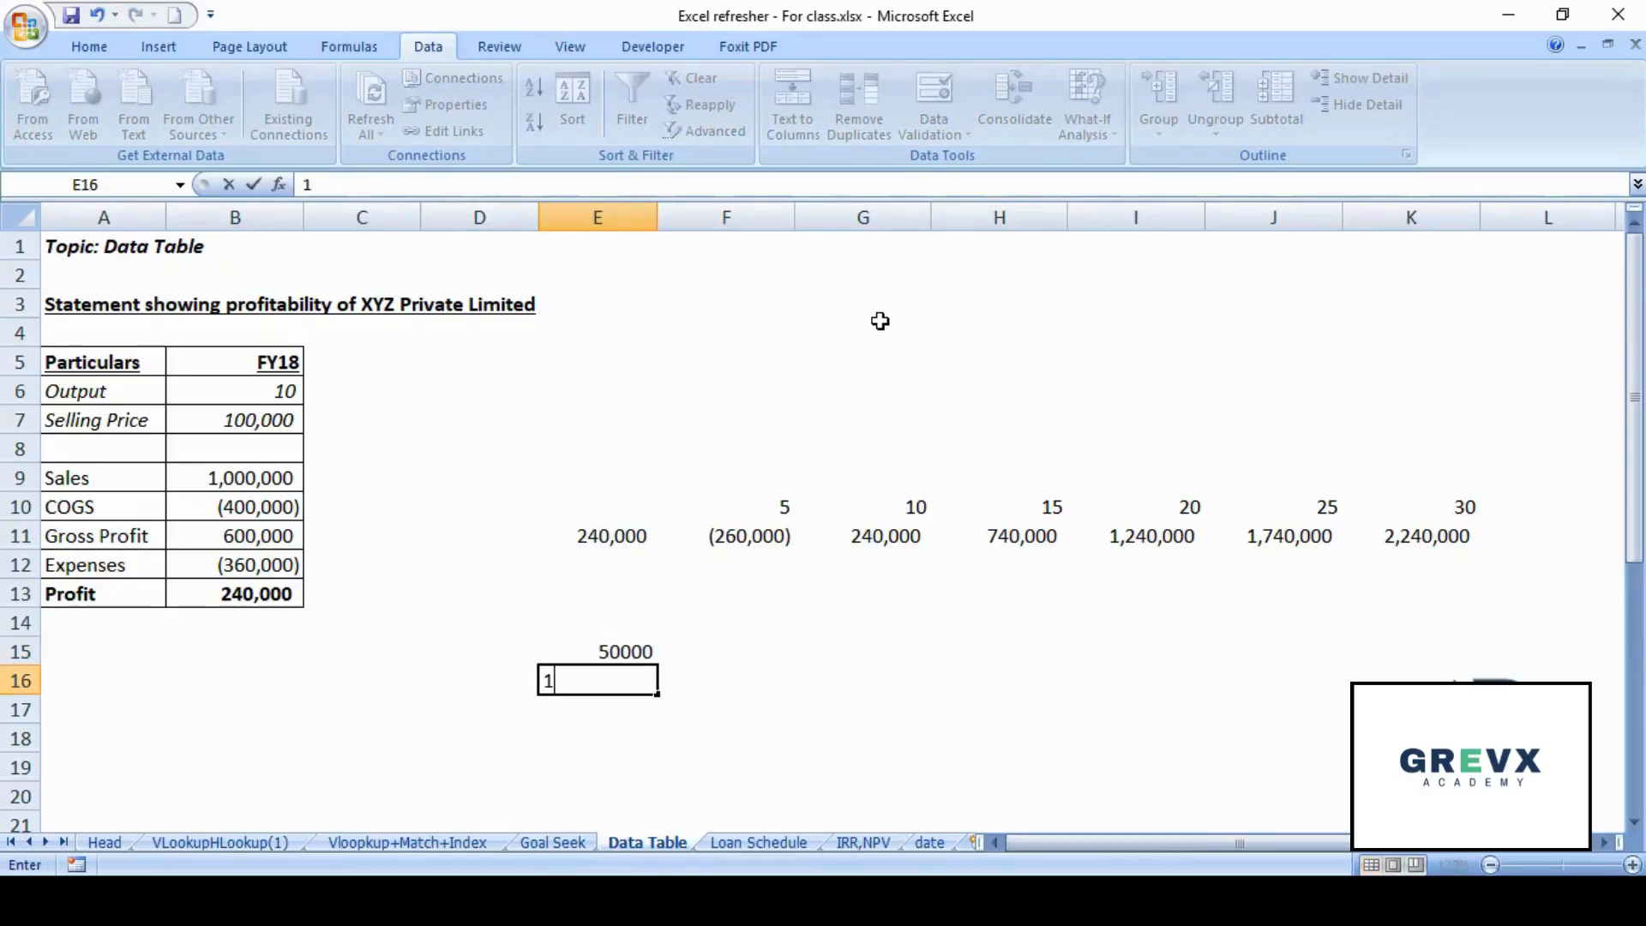
type("00000")
key("Return")
type("120")
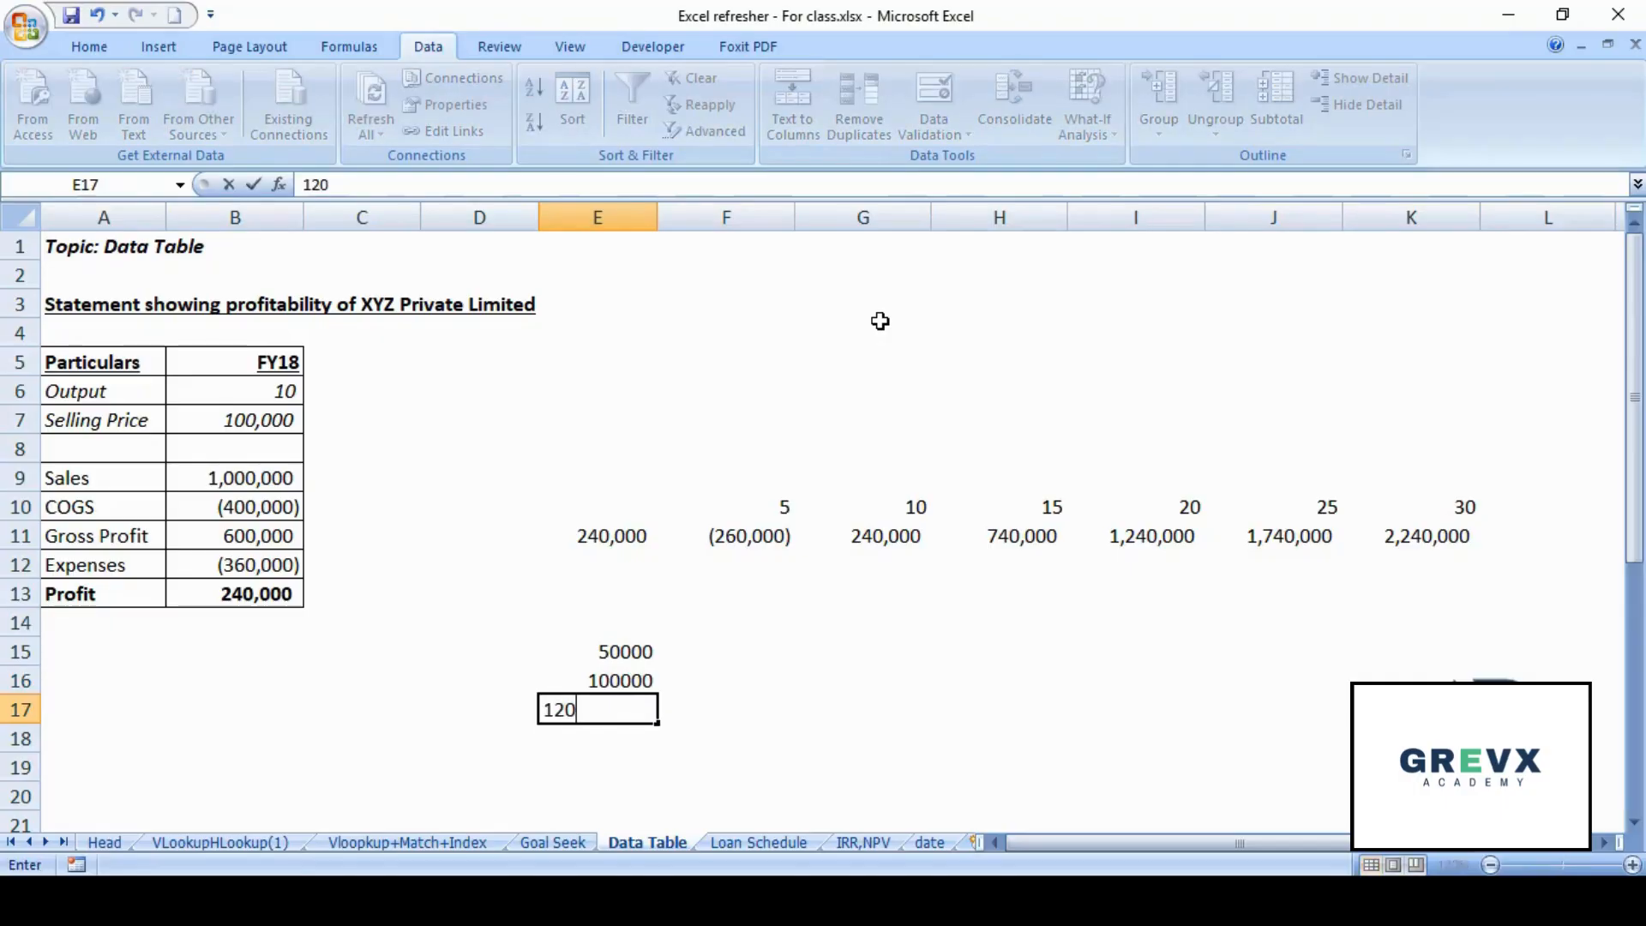
type("000")
key("Return")
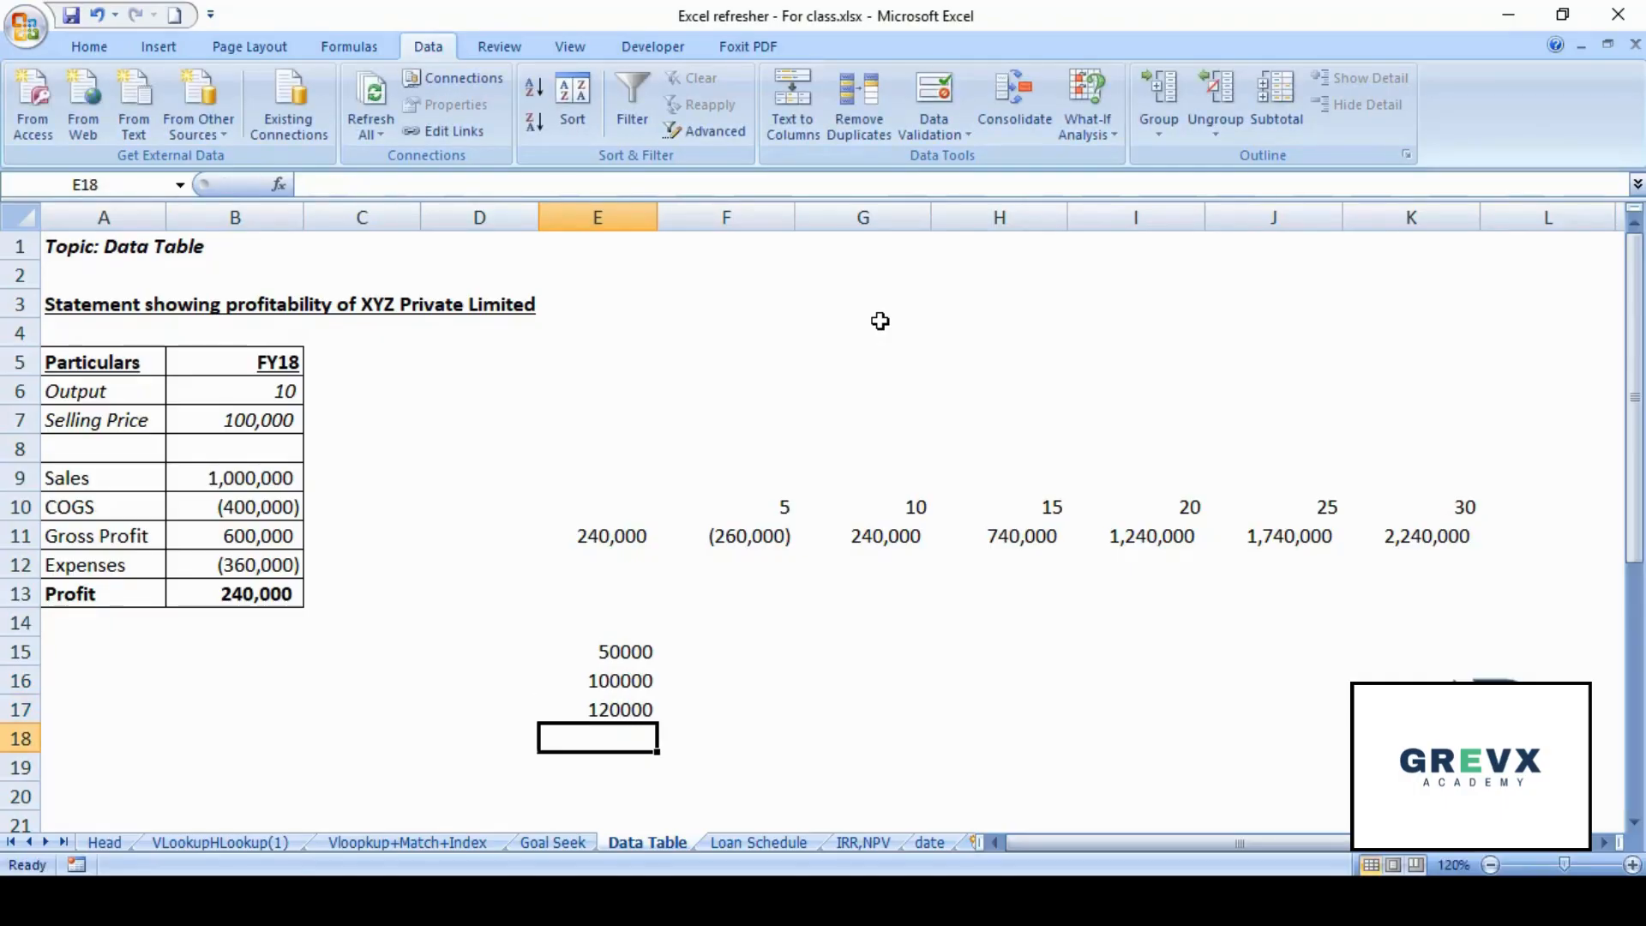
- Complete the selling price column with 150000, 200000 and 250000 in cells E18 to E20
type("150000")
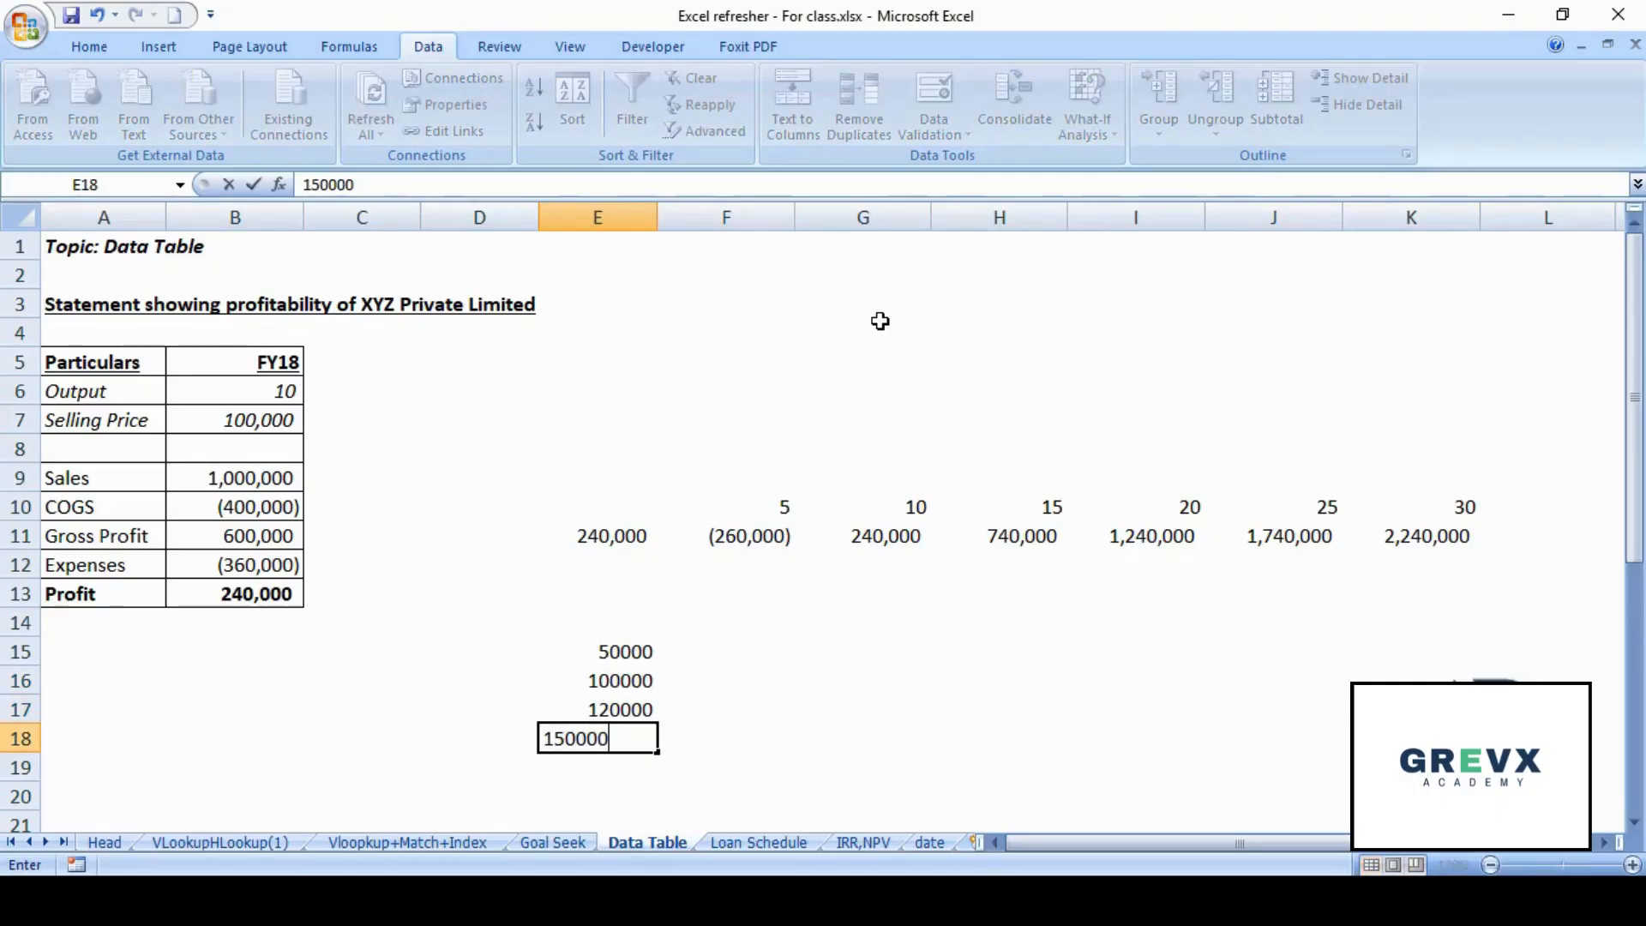
key("Return")
type("200000")
key("Return")
type("250000")
key("Return")
- Link cell F14, above and beside the selling prices, to the statement's profit with the formula =B13
key("Up")
key("Up")
key("Up")
key("Up")
key("Up")
key("Up")
key("Up")
key("Right")
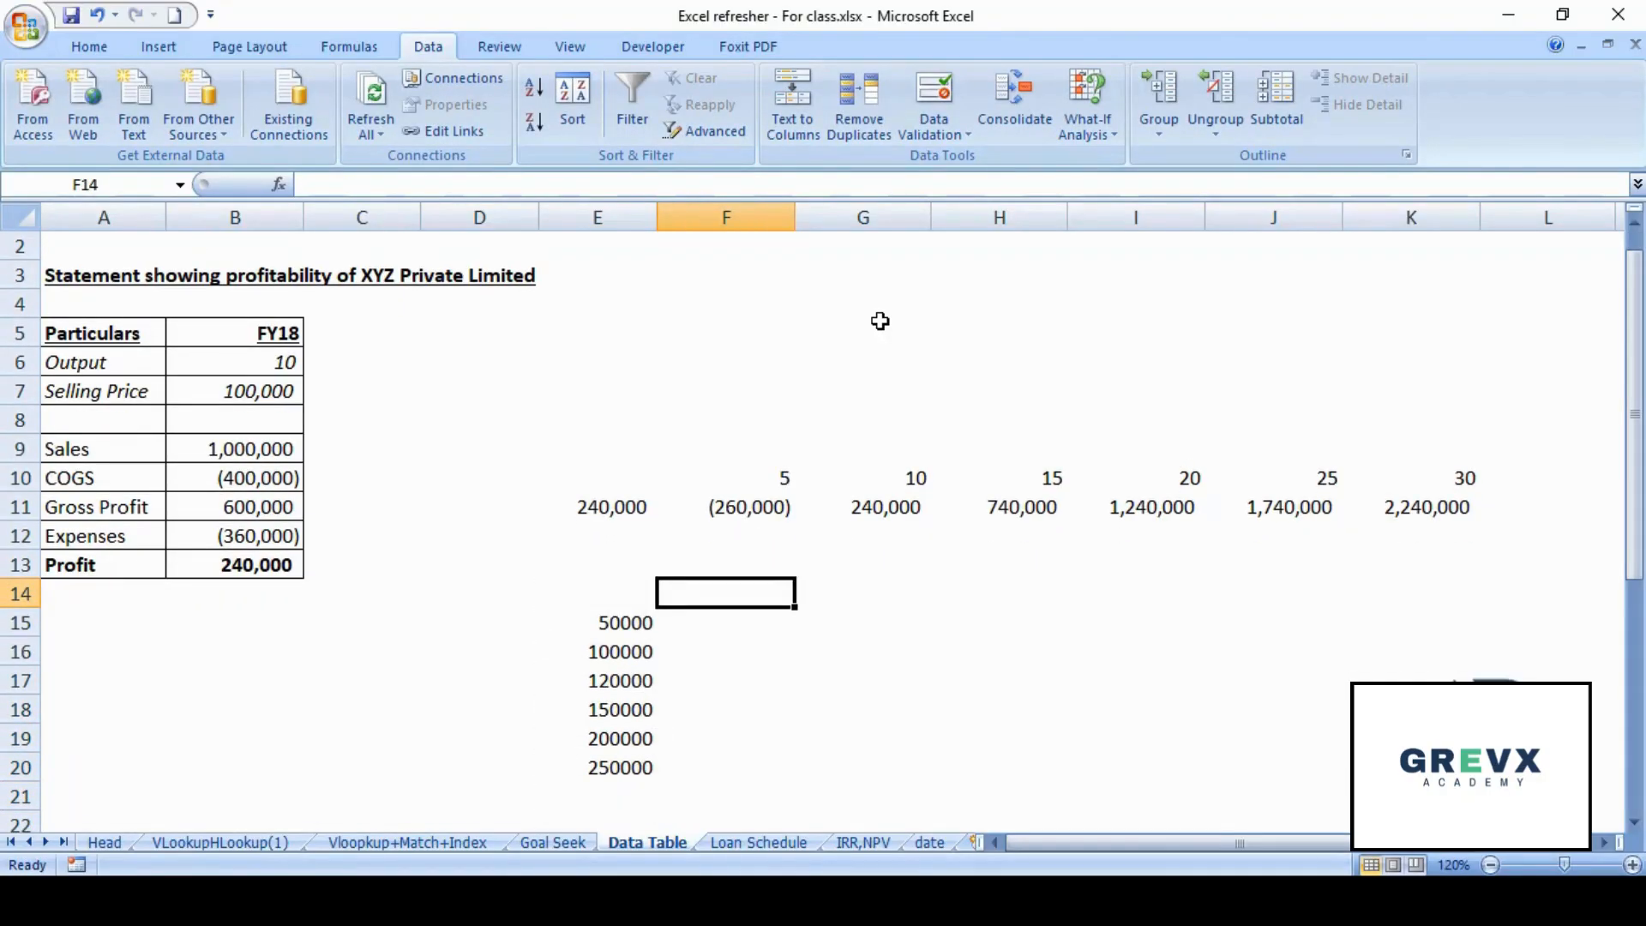
key("Down")
key("Down")
key("Down")
key("Down")
key("Down")
key("Up")
key("Up")
key("Up")
key("Up")
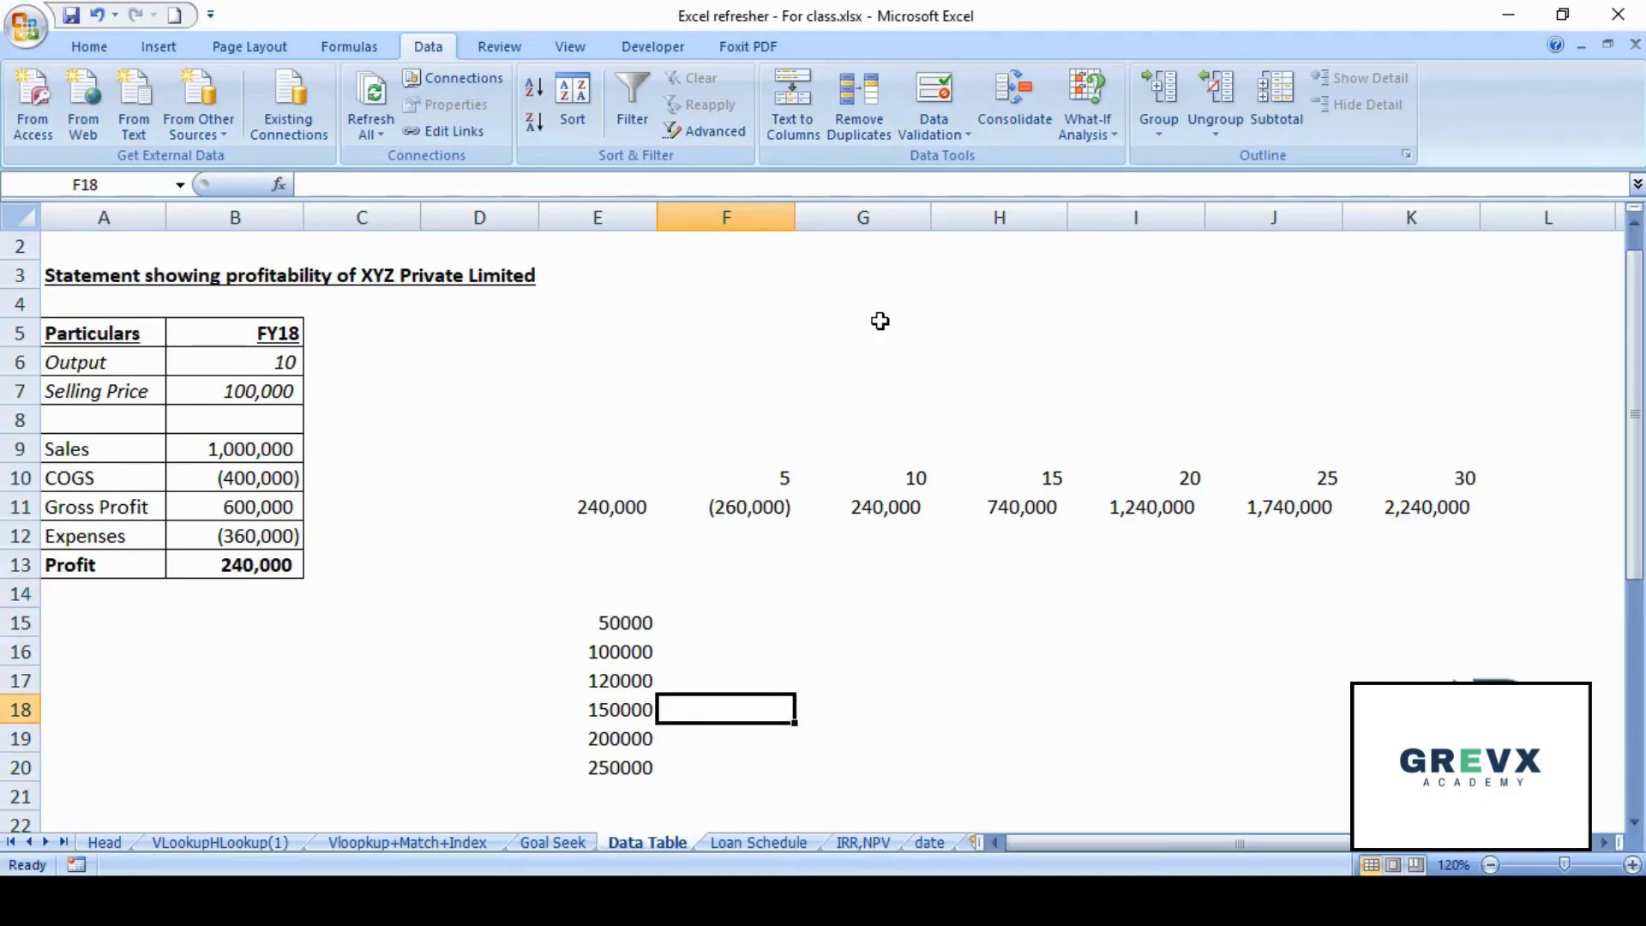
key("Up")
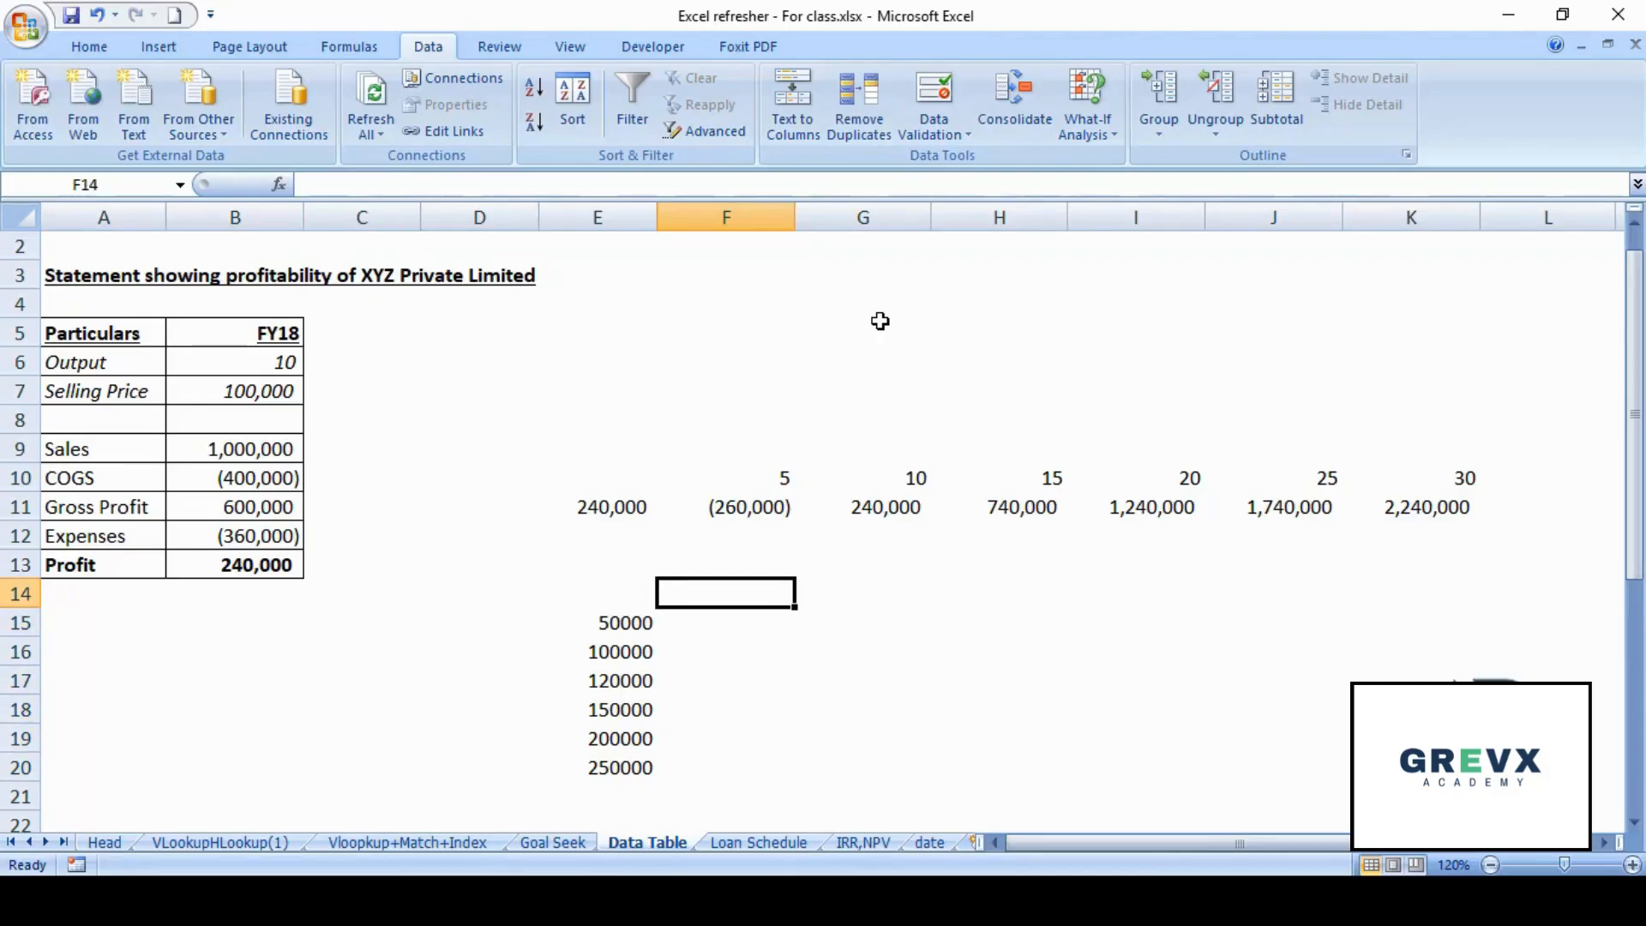
type("=")
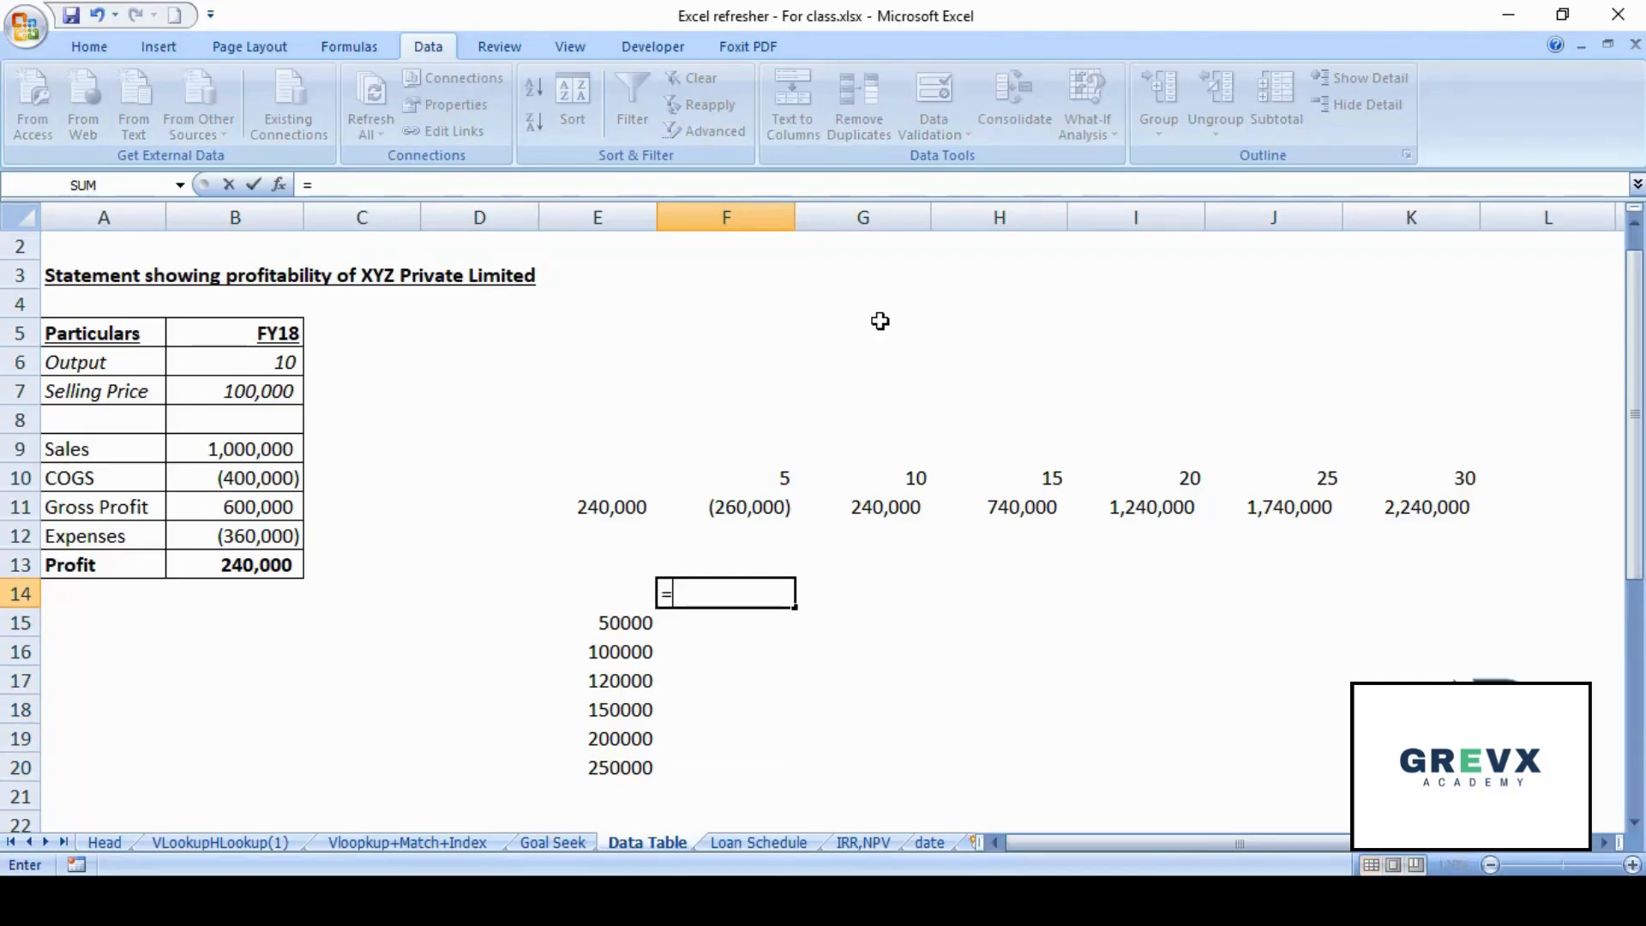
key("Left")
key("Left")
key("Left")
key("Left")
key("Up")
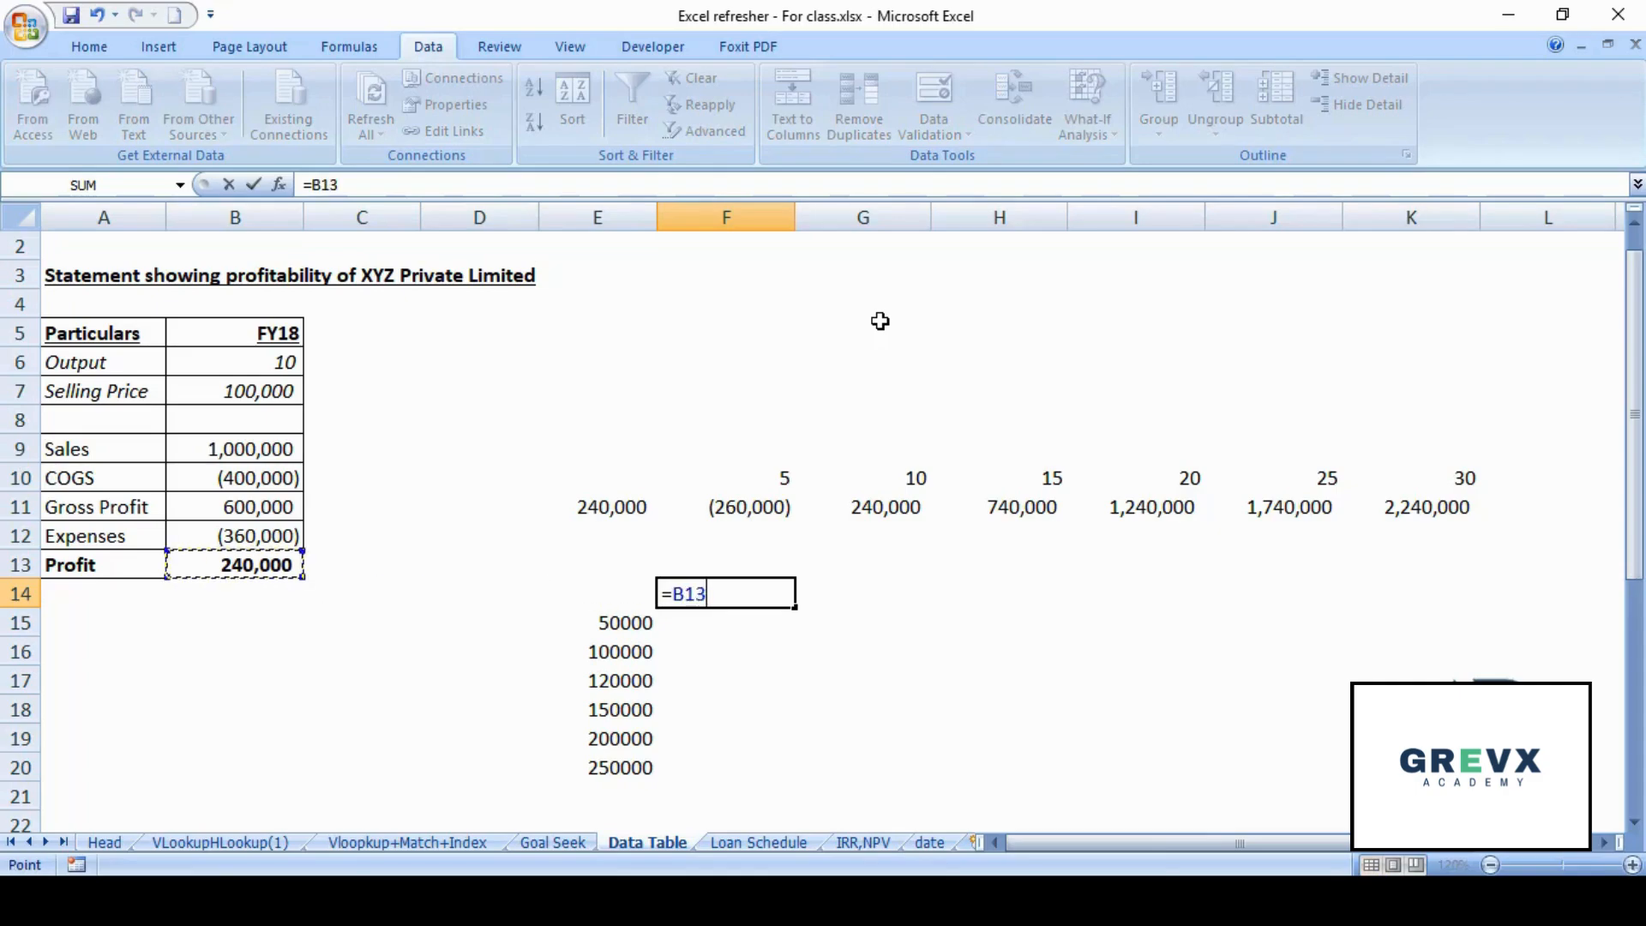
key("Return")
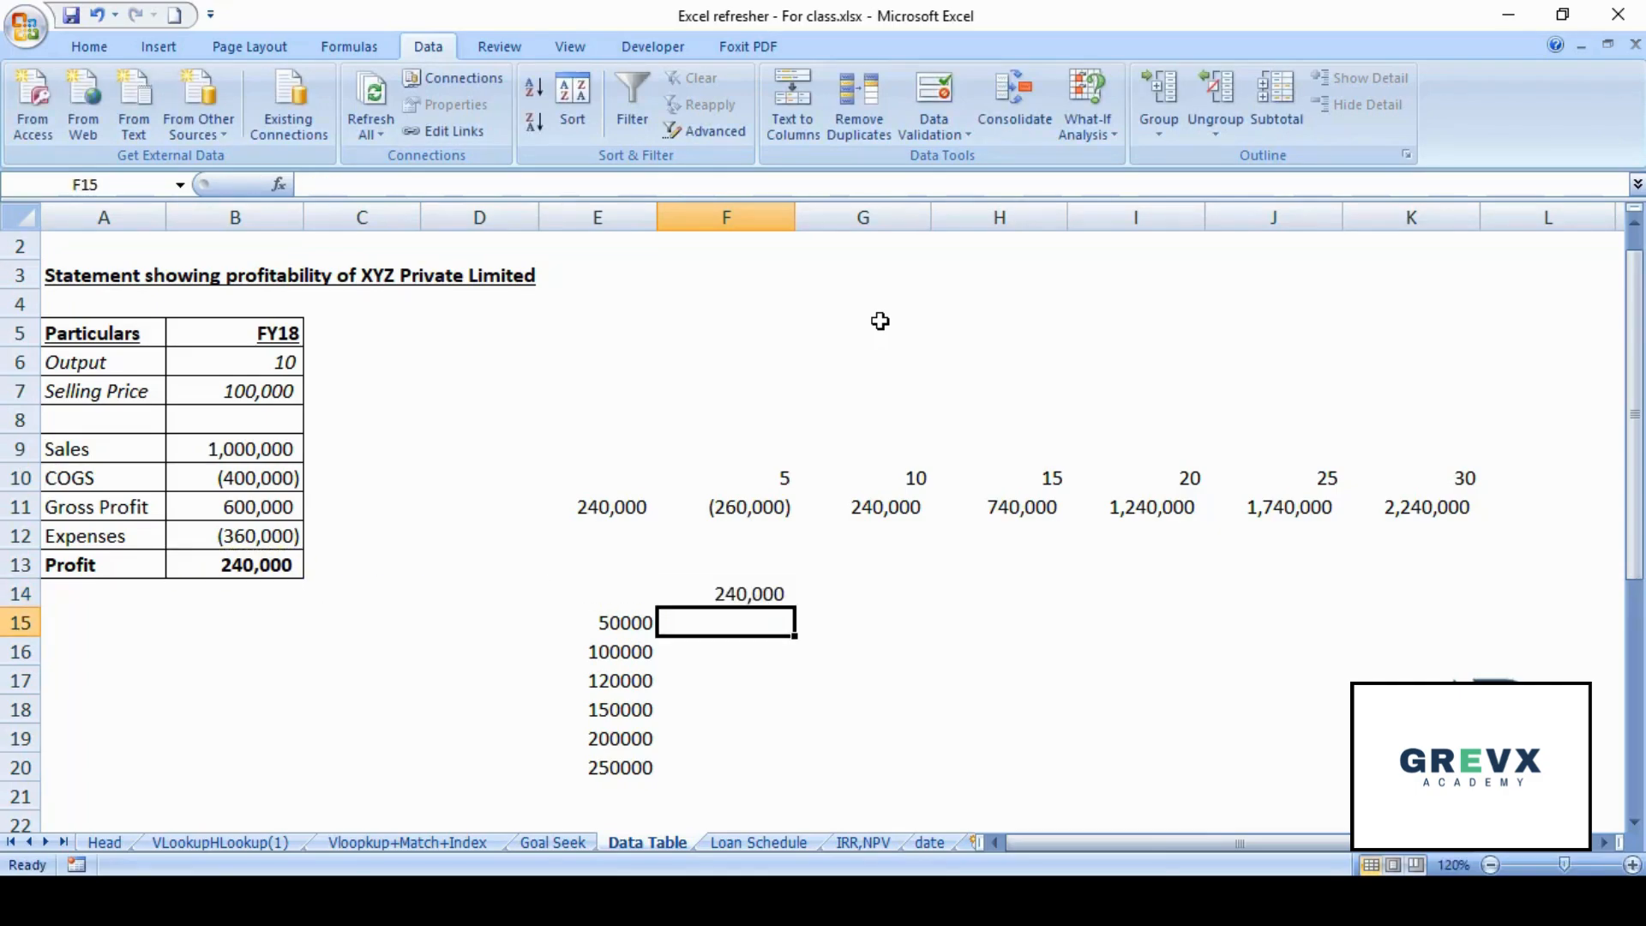
key("Down")
key("Down")
key("Down")
key("Down")
key("Up")
key("Up")
key("Up")
key("Up")
key("Down")
key("Down")
key("Down")
key("Down")
key("Down")
key("Up")
key("Up")
key("Up")
key("Up")
key("Up")
- Select the range E14:F20 and open the What-If Data Table dialog for it
key("Left")
key("Up")
key("shift+Right")
key("shift+Down")
key("shift+Down")
key("shift+Down")
key("shift+Down")
key("shift+Down")
key("shift+Down")
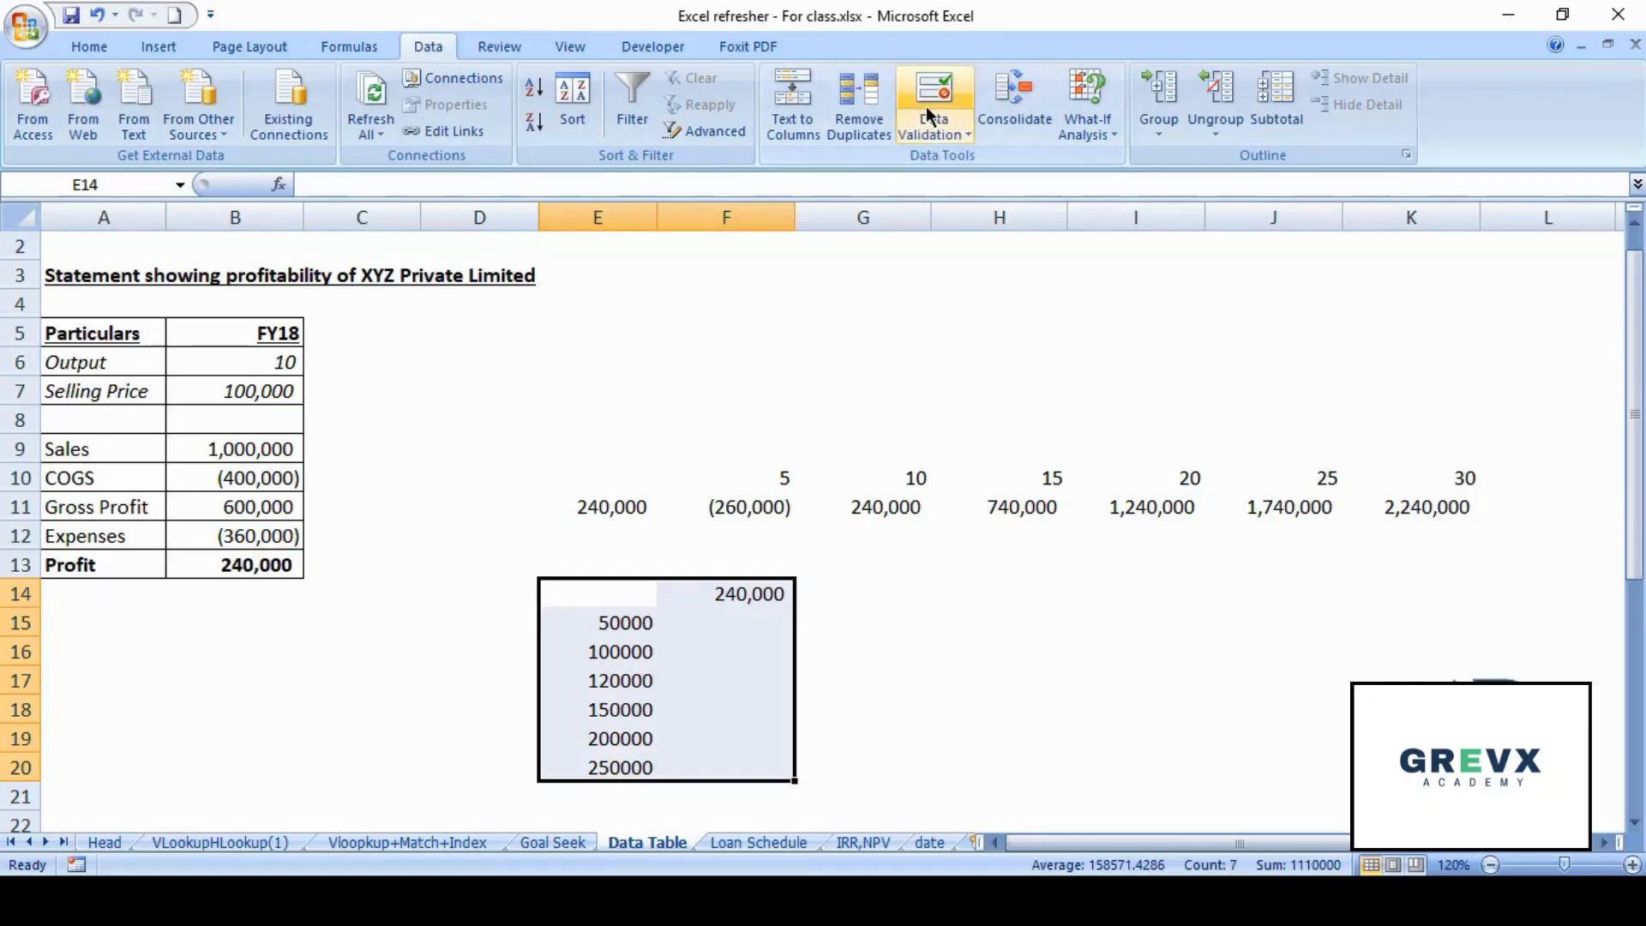
left_click(1077, 132)
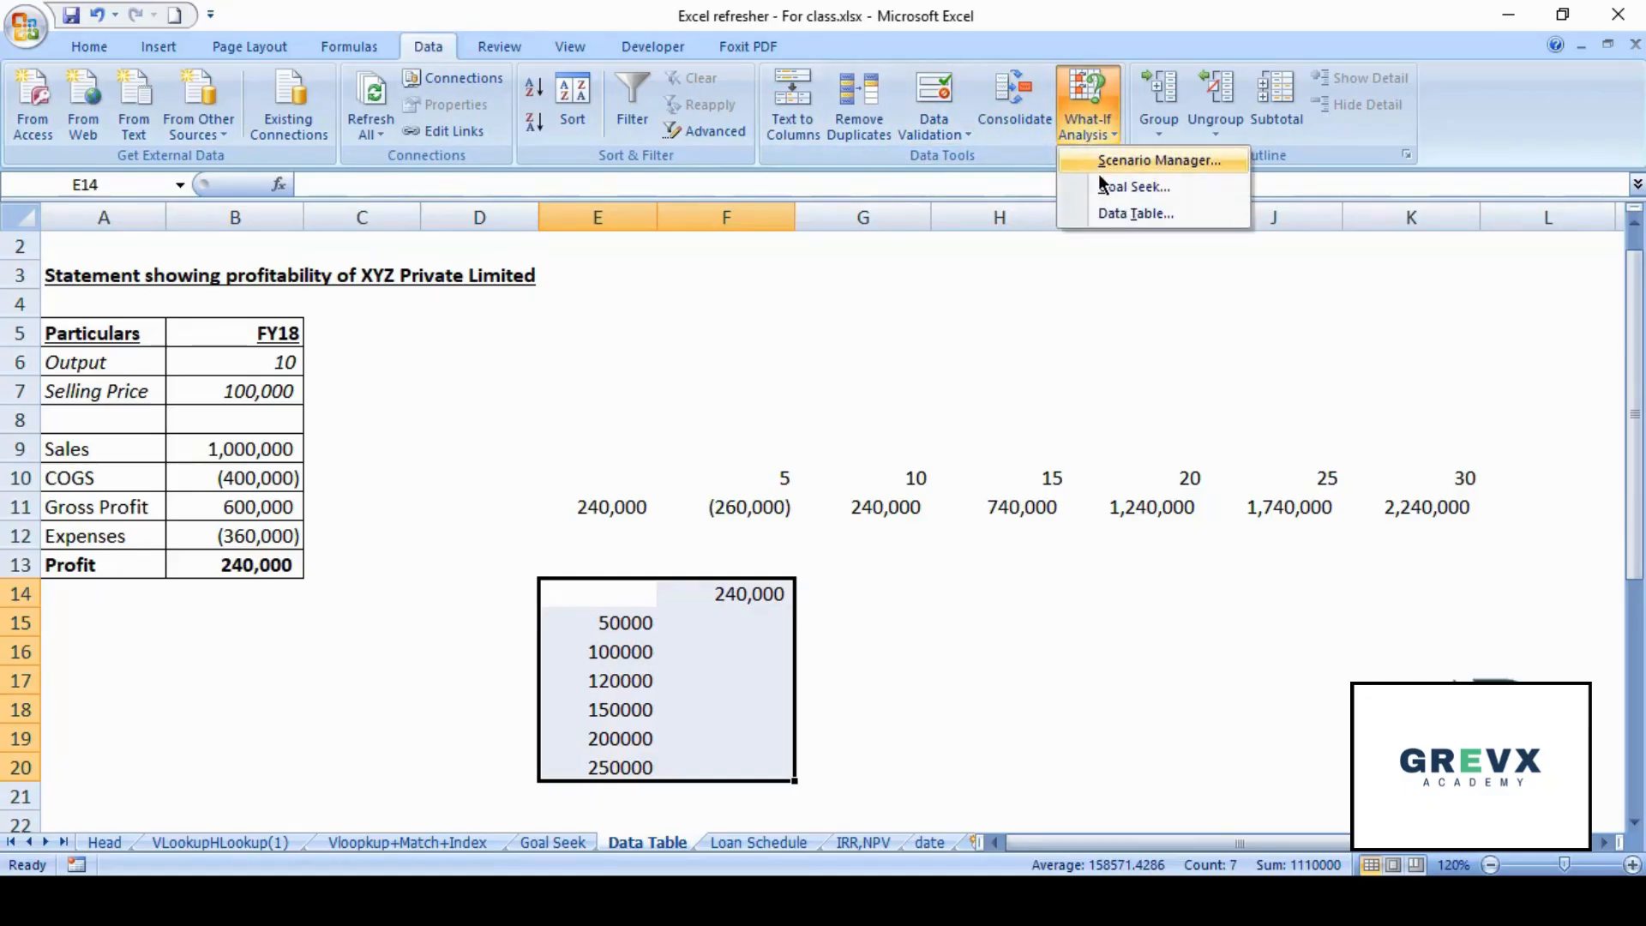
left_click(1107, 211)
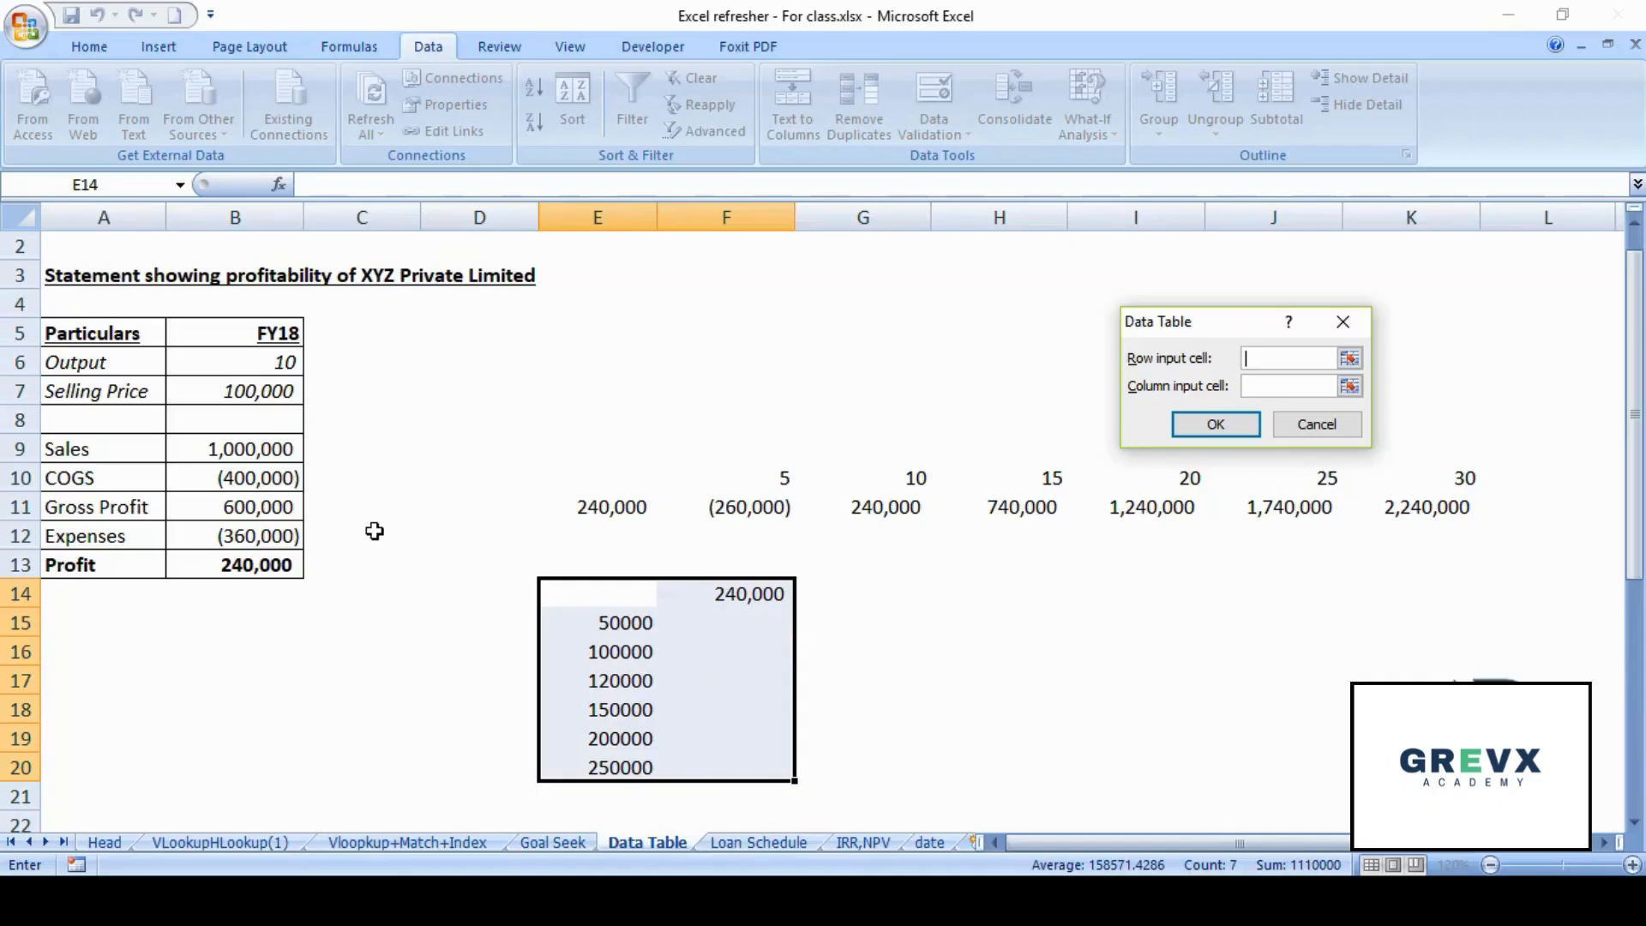
left_click(272, 374)
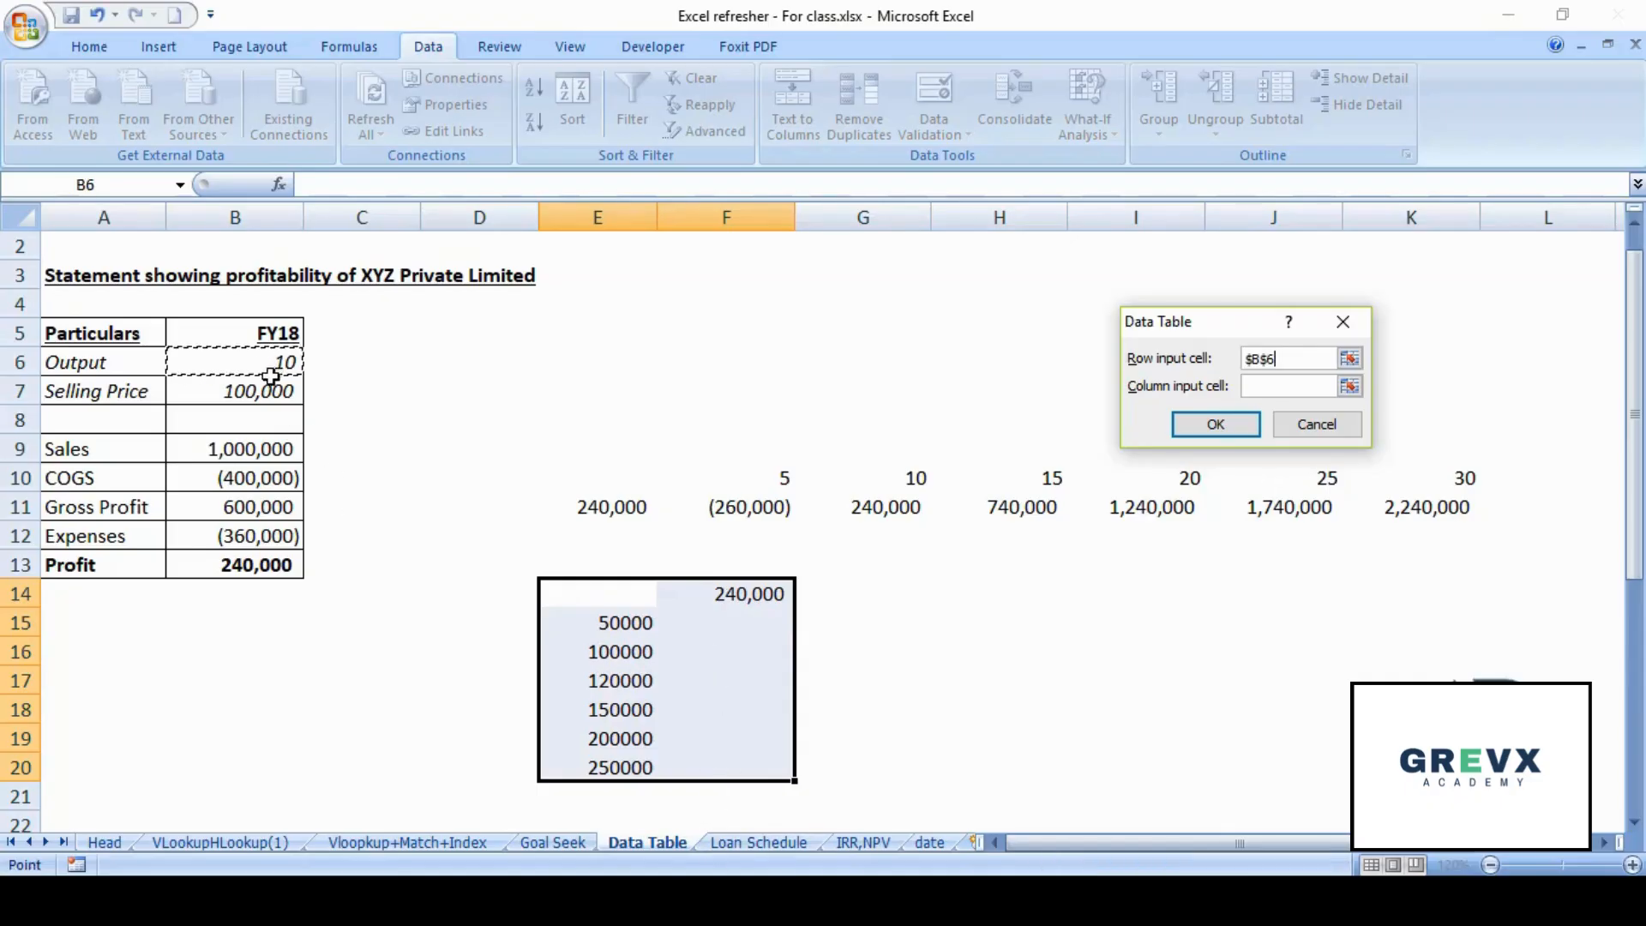
left_click(268, 388)
key("BackSpace")
key("BackSpace")
key("BackSpace")
key("BackSpace")
- Create the one-variable data table using the Selling Price cell $B$7 as the column input cell
left_click(1260, 383)
left_click(259, 387)
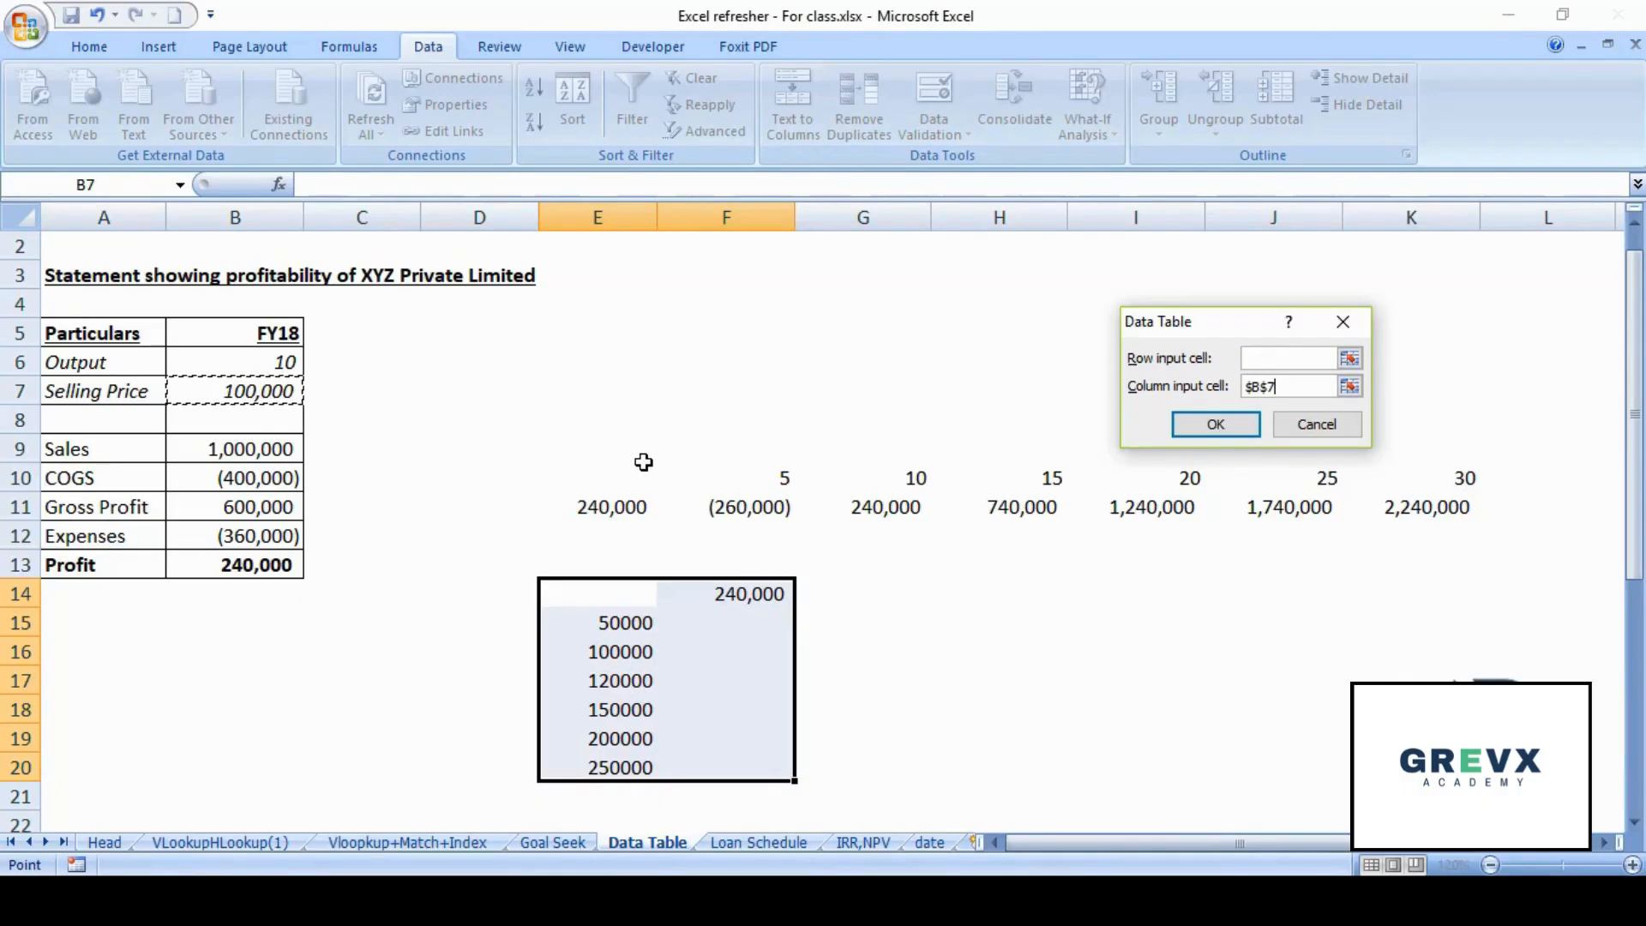
key("Return")
- Test the selling price data table by setting the Selling Price in cell B7 to 50000, and undo that change
key("Left")
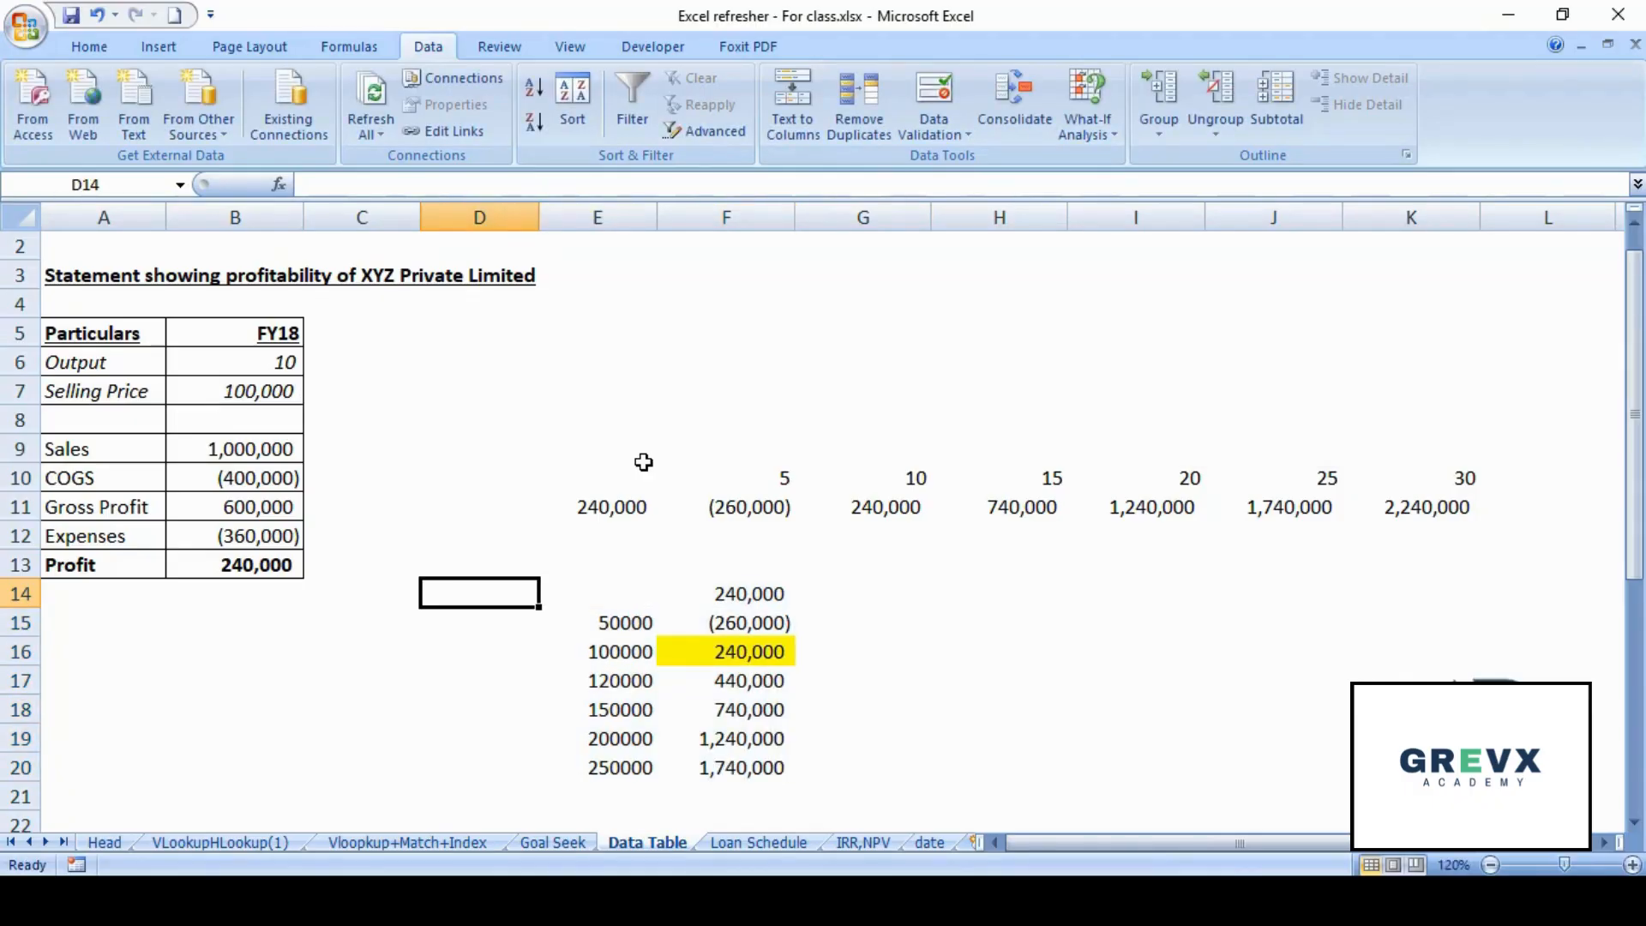
key("Down")
key("Right")
key("Right")
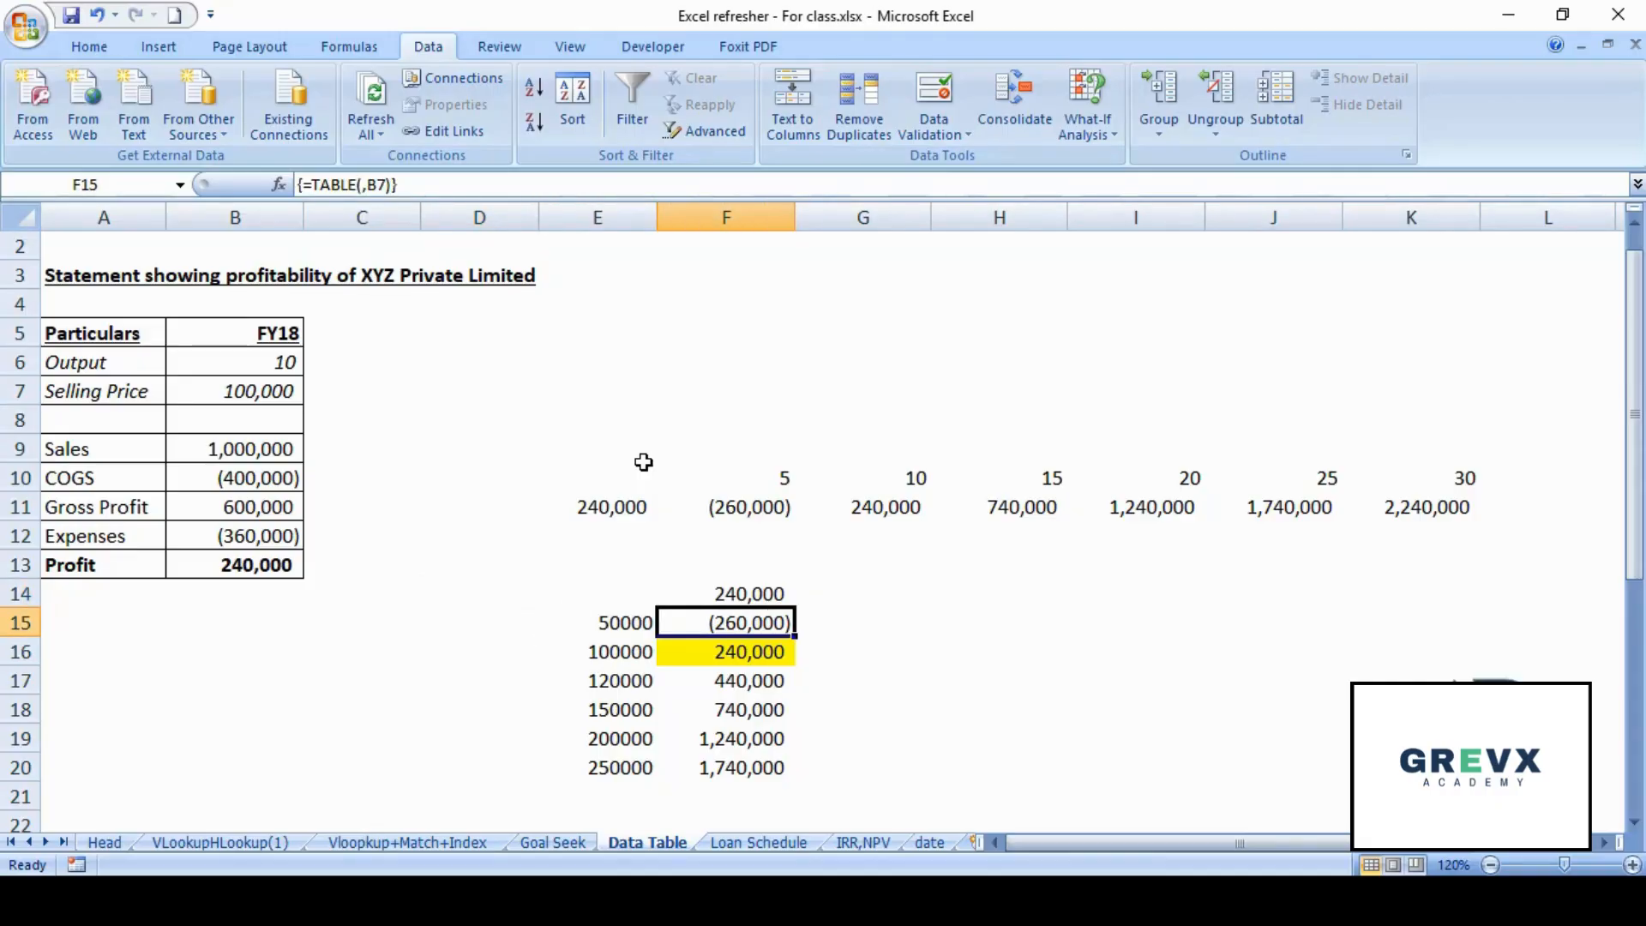
key("Left")
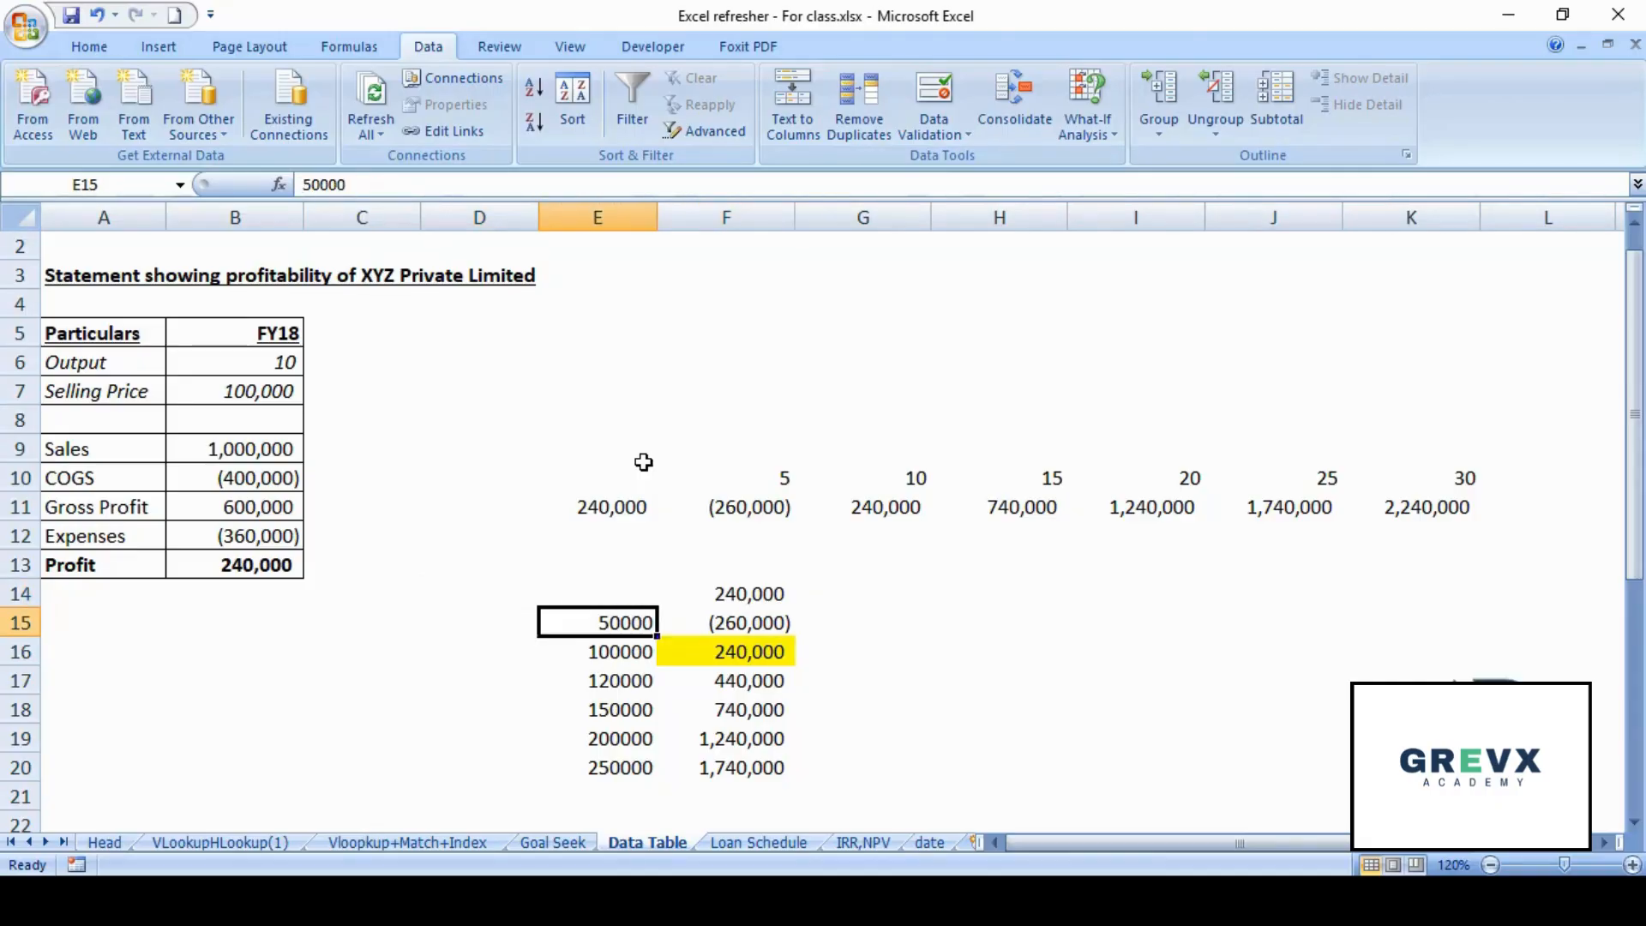
key("Up")
key("Up")
key("Up")
key("Up")
key("Up")
key("Up")
key("Up")
key("Left")
key("Left")
key("Left")
key("Up")
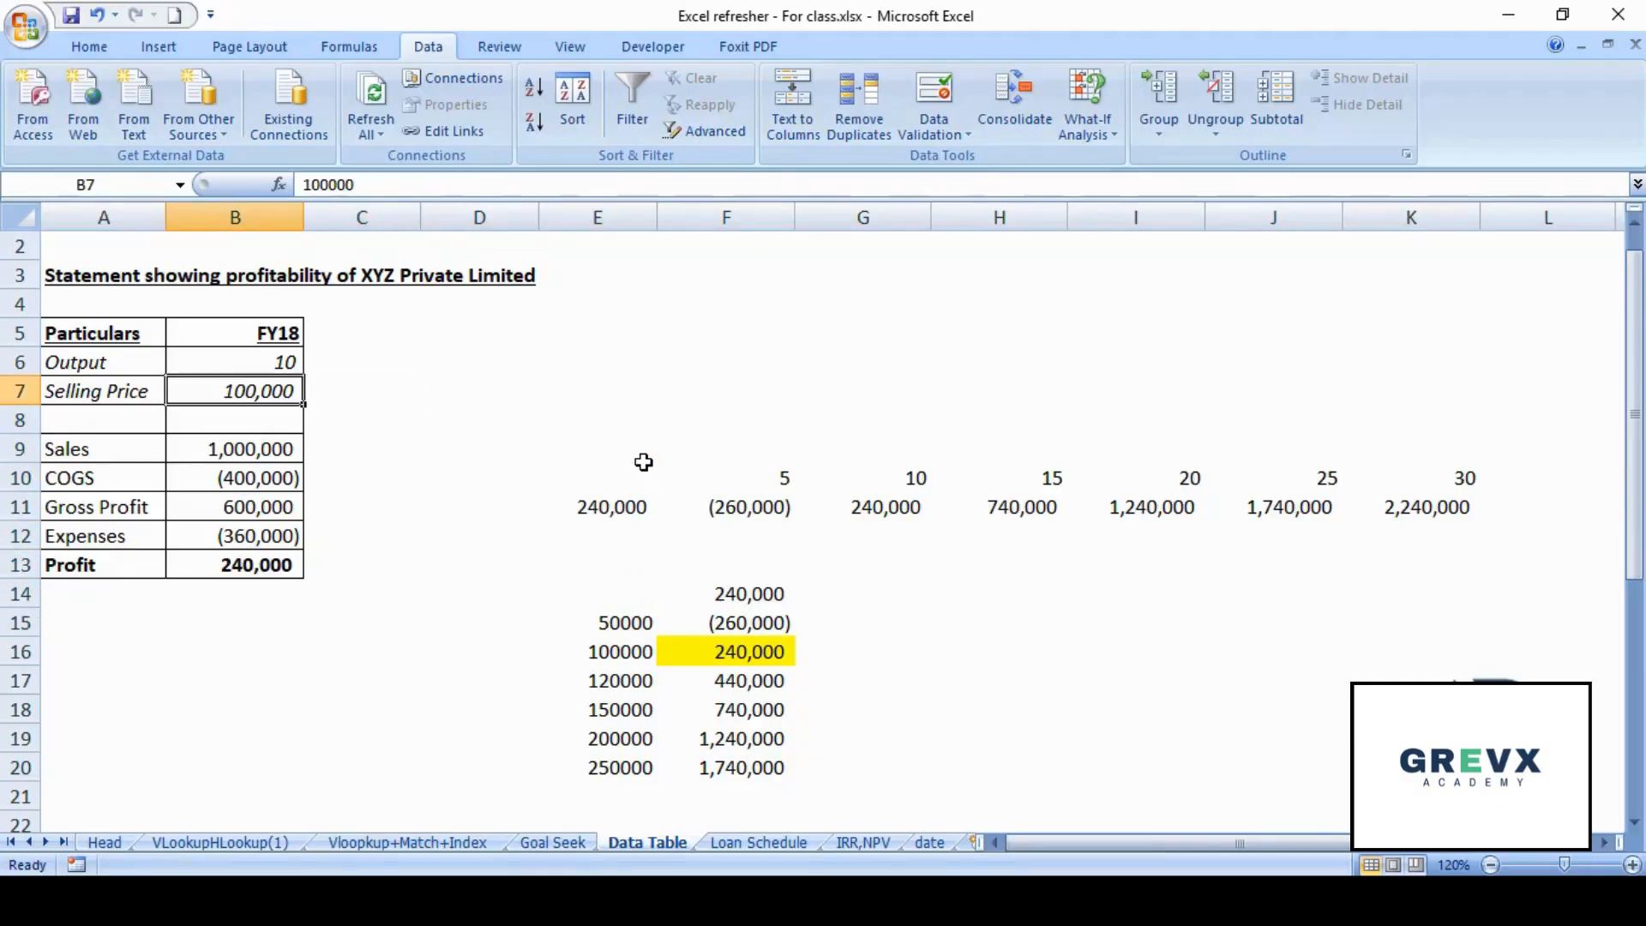
type("50000")
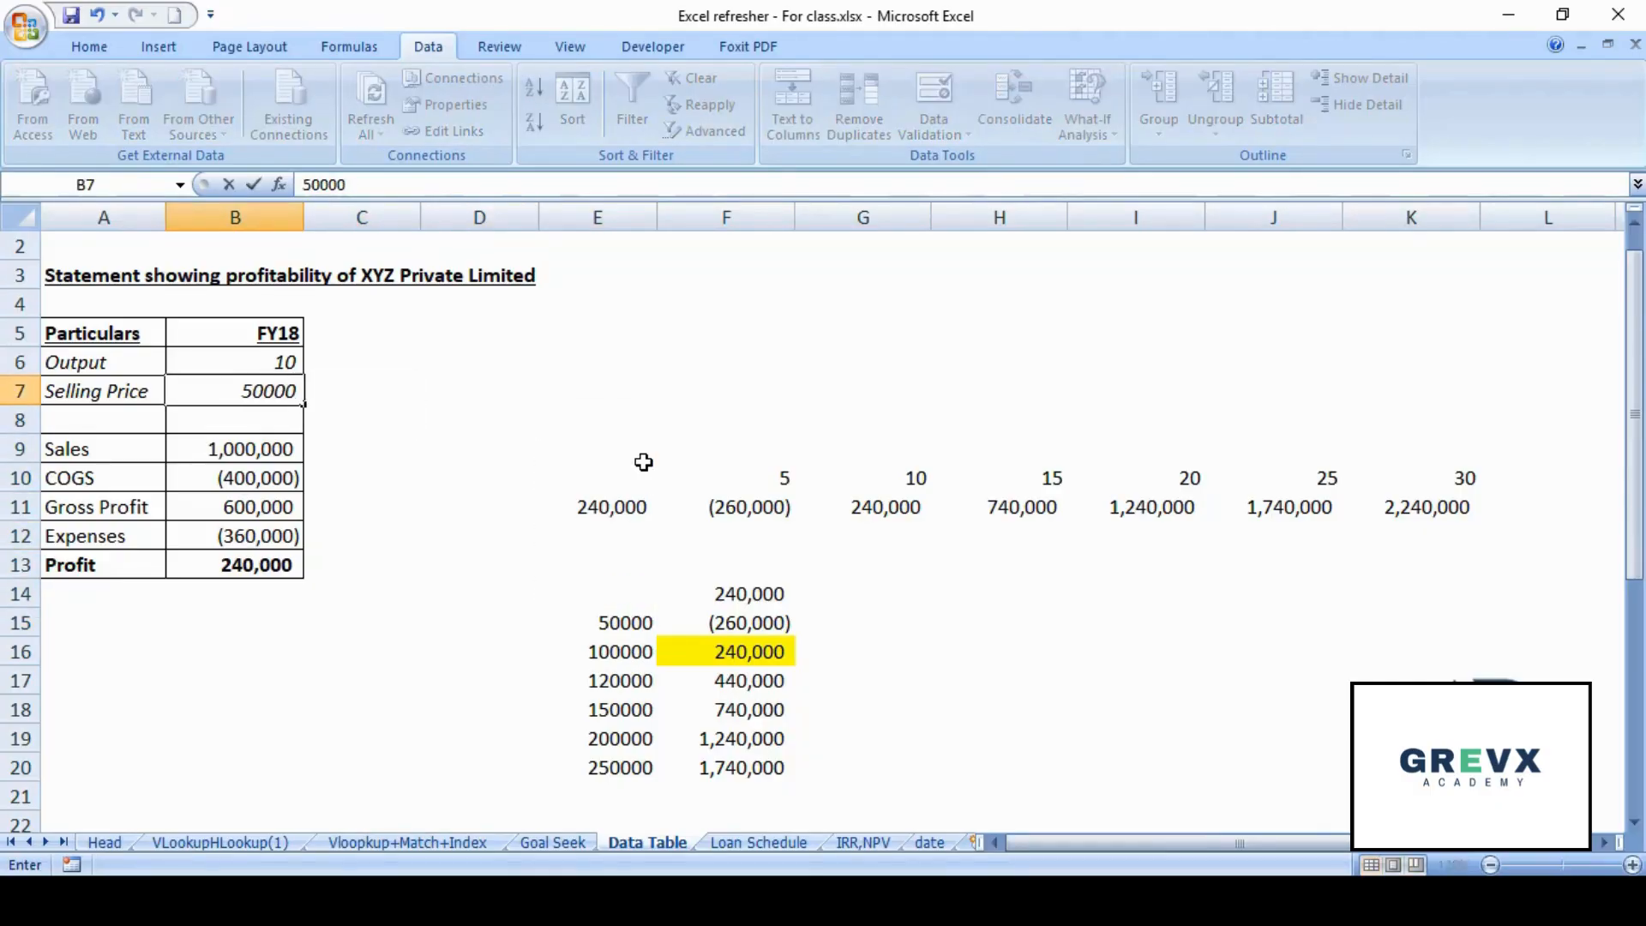
key("Return")
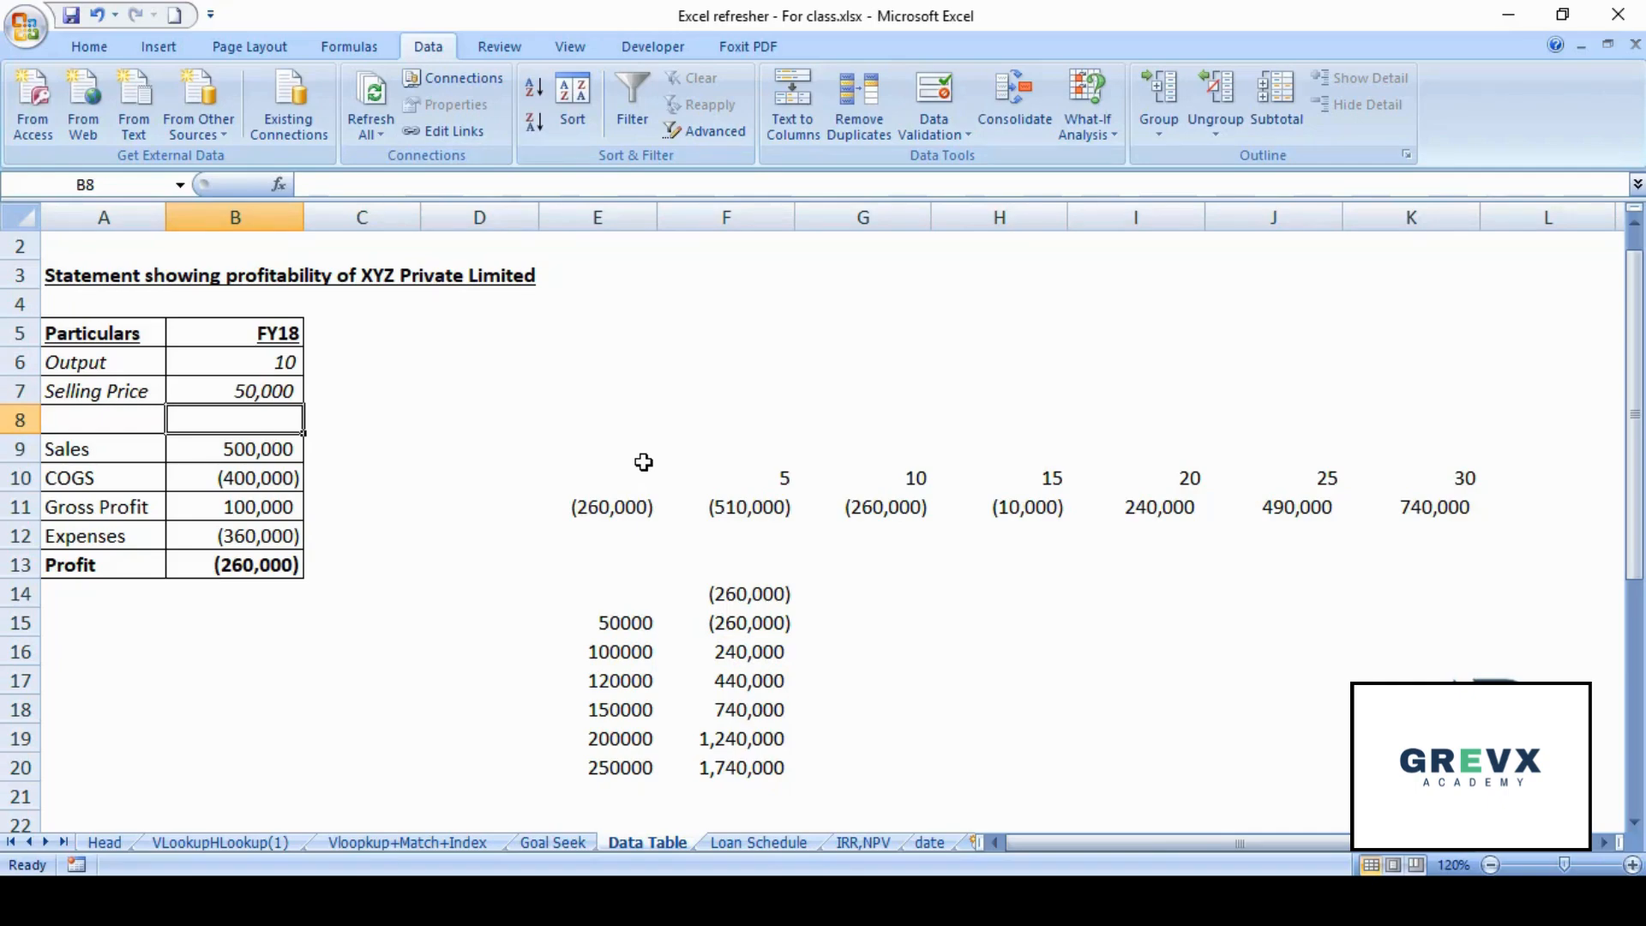
key("ctrl+z")
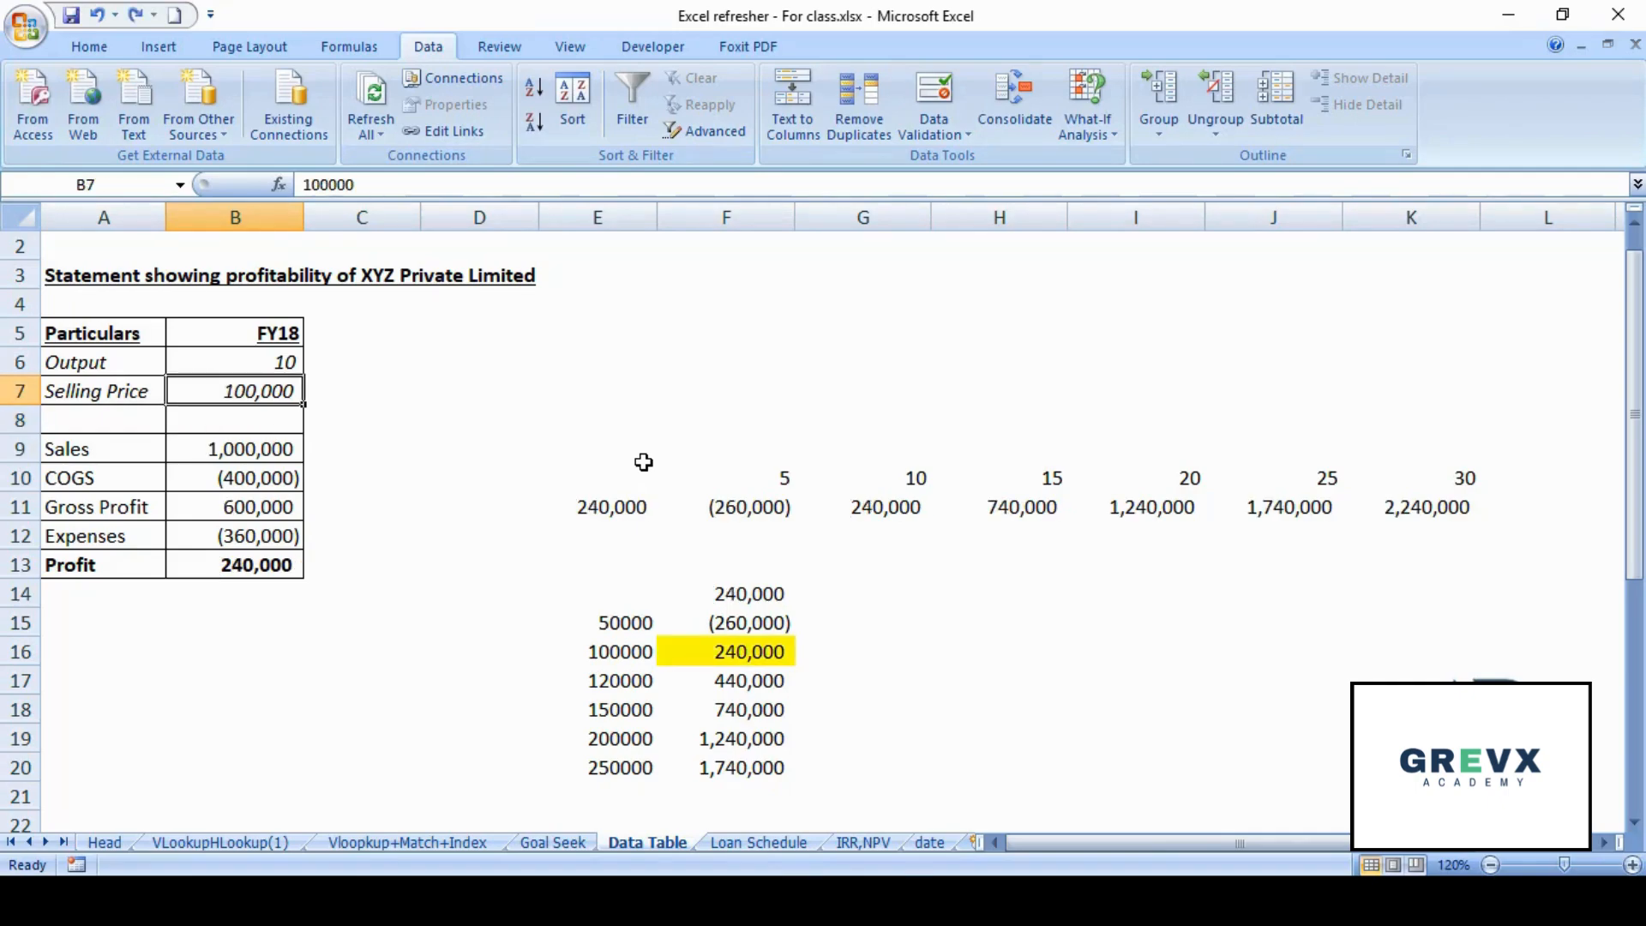
- Add an Equal To conditional formatting rule to F15:F20 that marks values matching =$B$13 with Light Red Fill with Dark Red Text
key("Down")
key("Down")
key("Down")
key("Down")
key("Down")
key("Down")
key("Down")
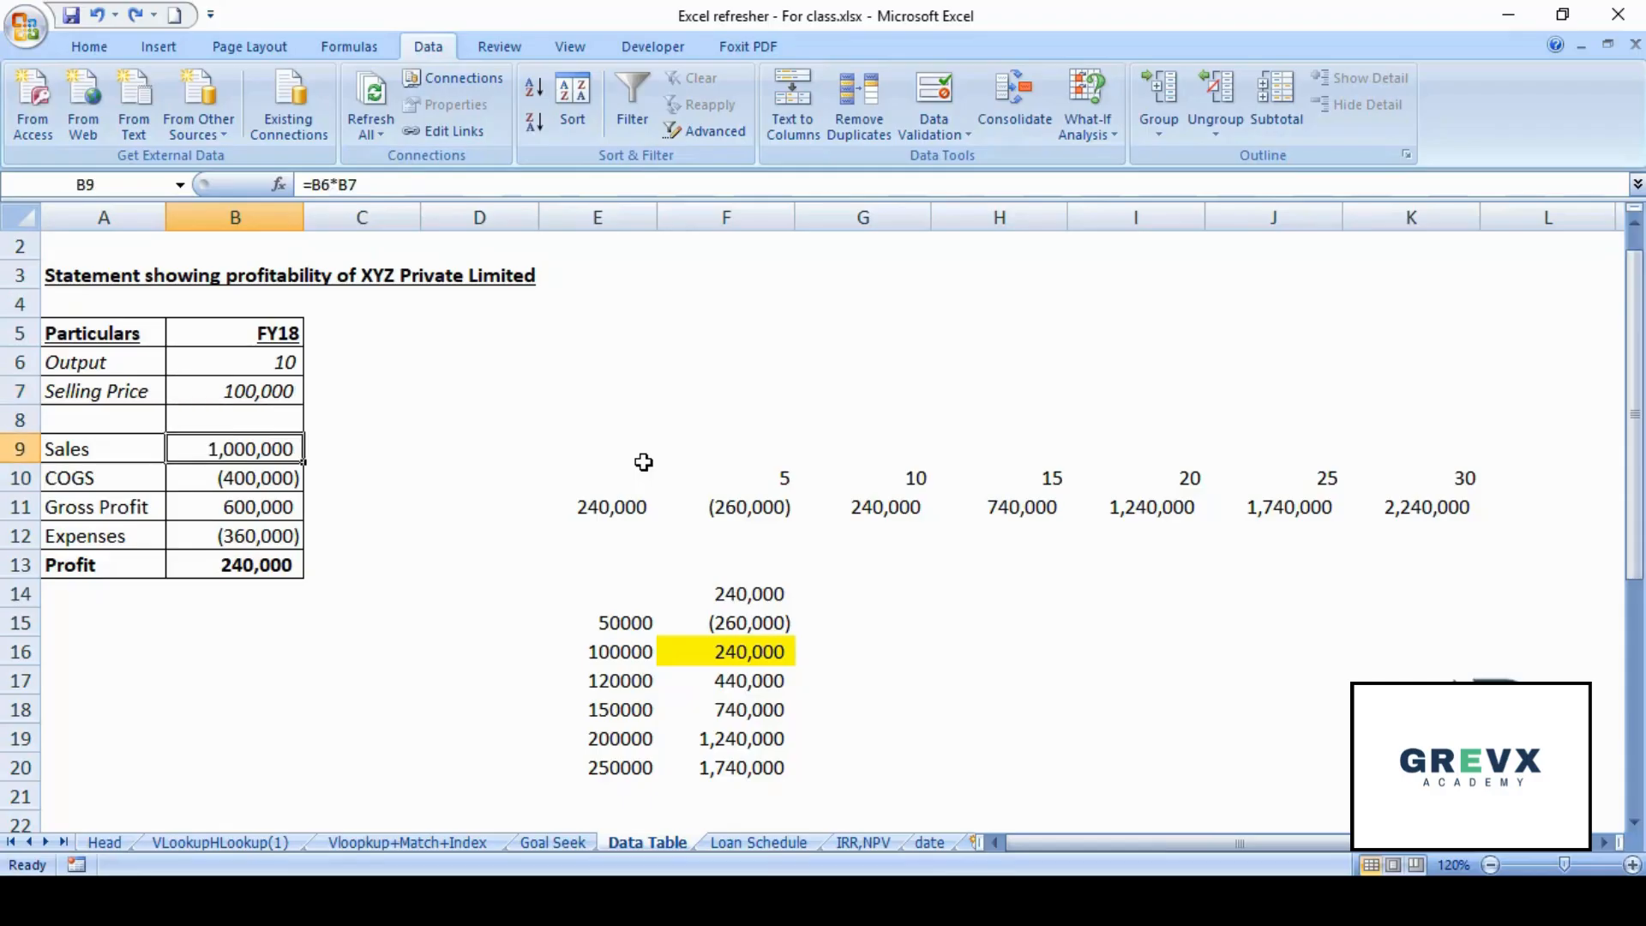
key("Right")
key("Right")
key("Right")
key("Down")
key("Down")
key("Right")
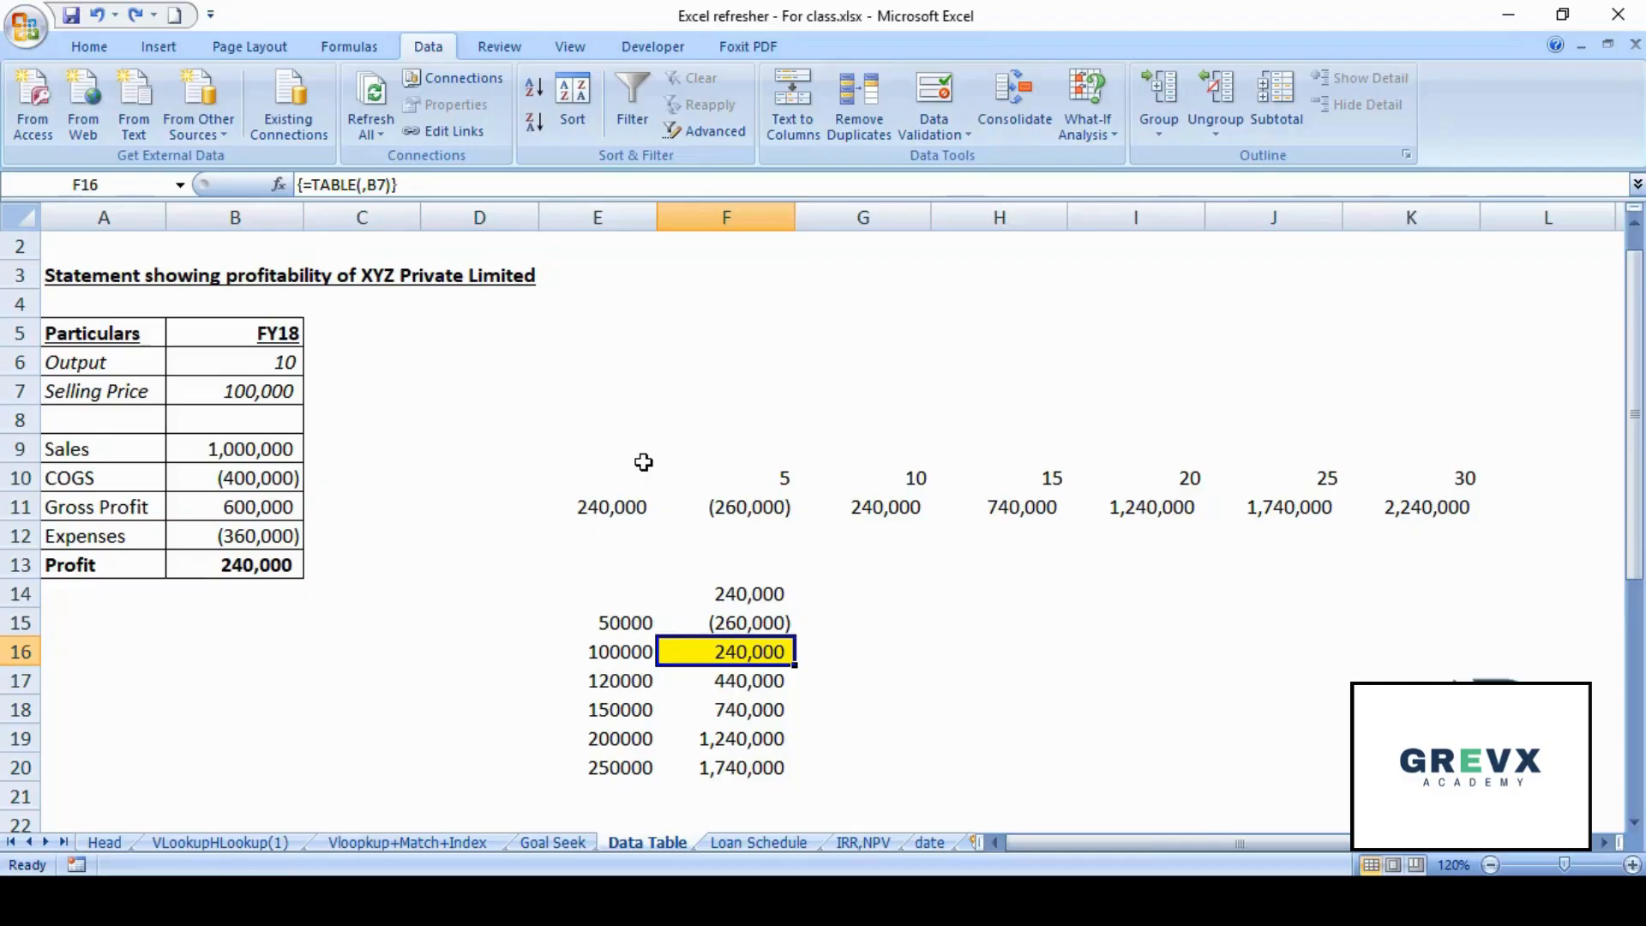
key("Up")
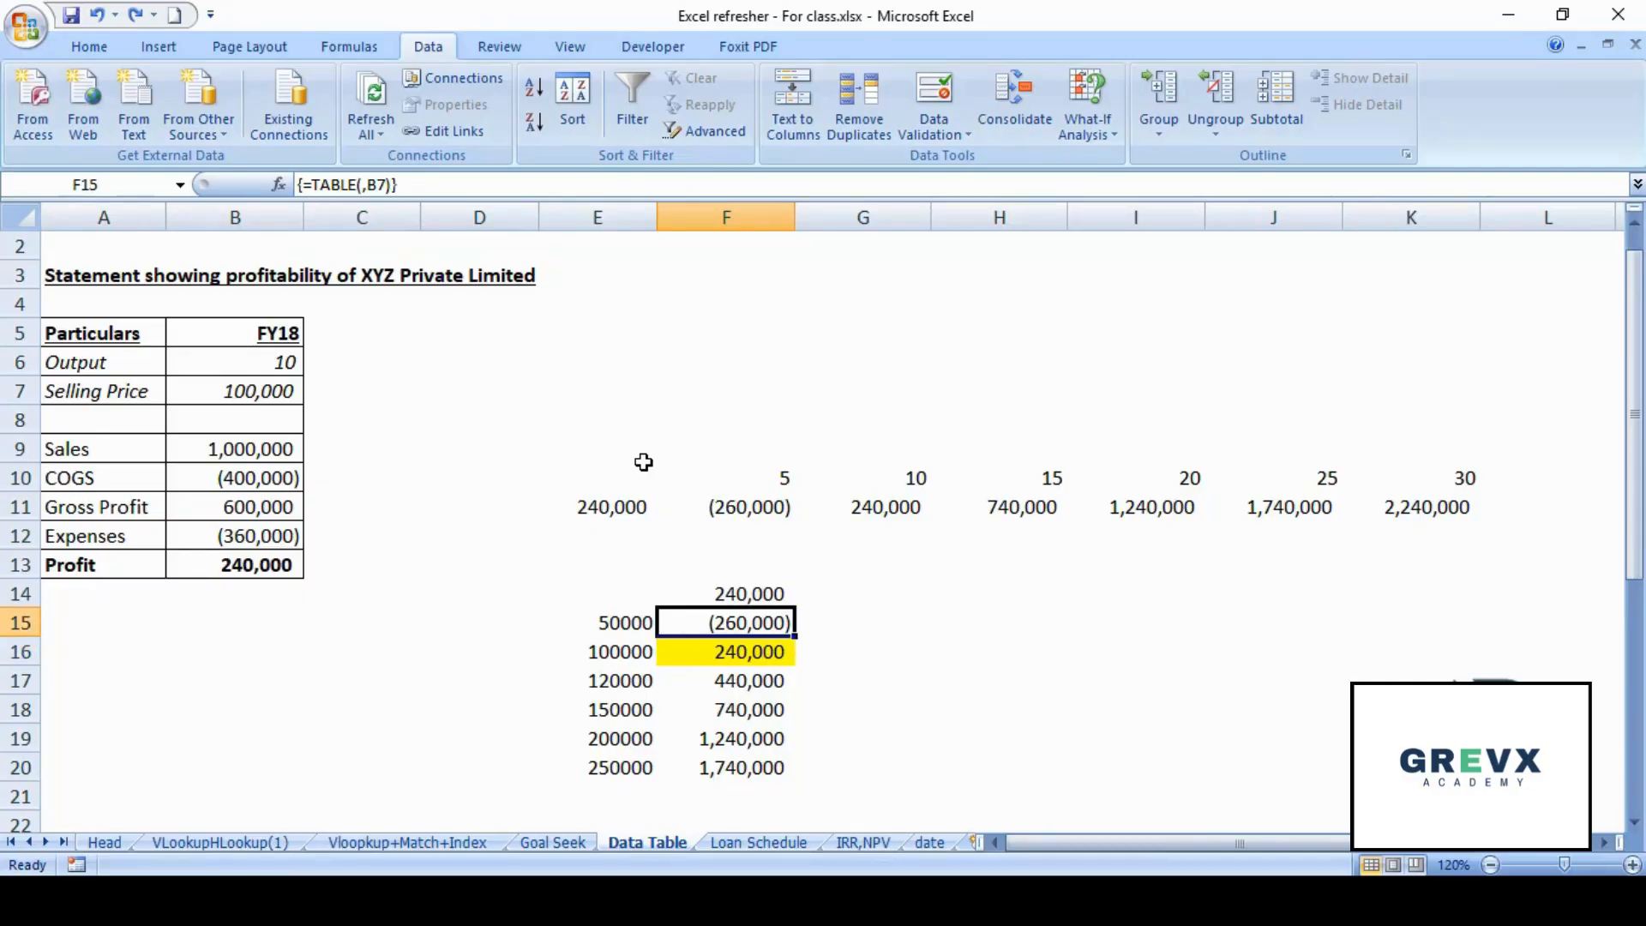
key("ctrl+shift+Down")
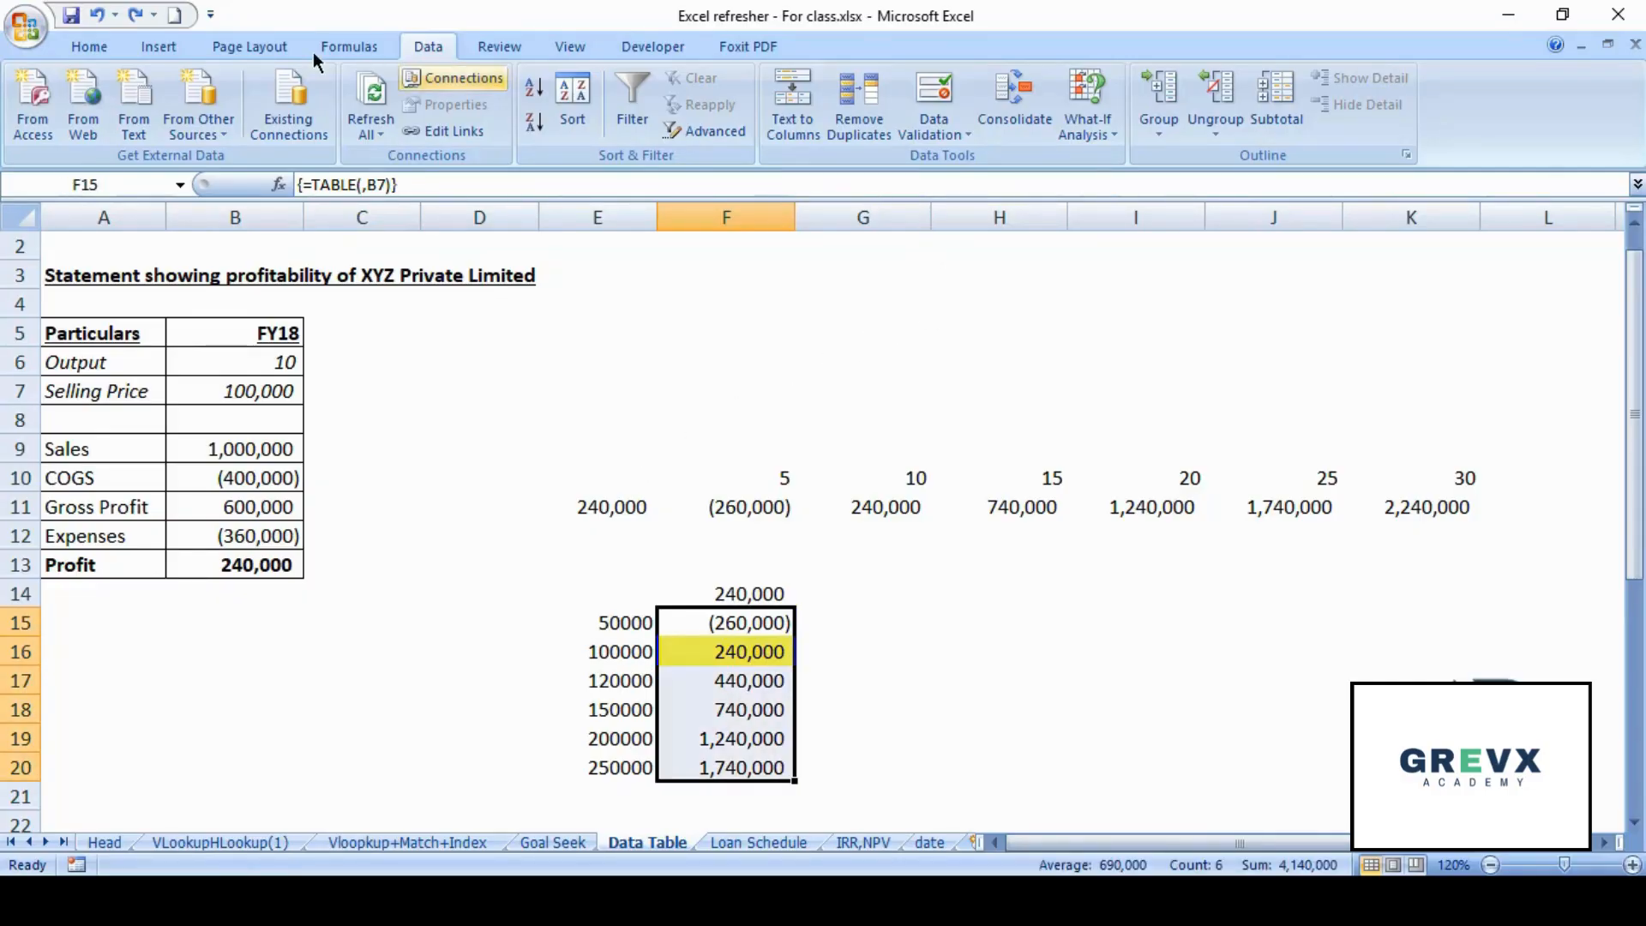
left_click(79, 43)
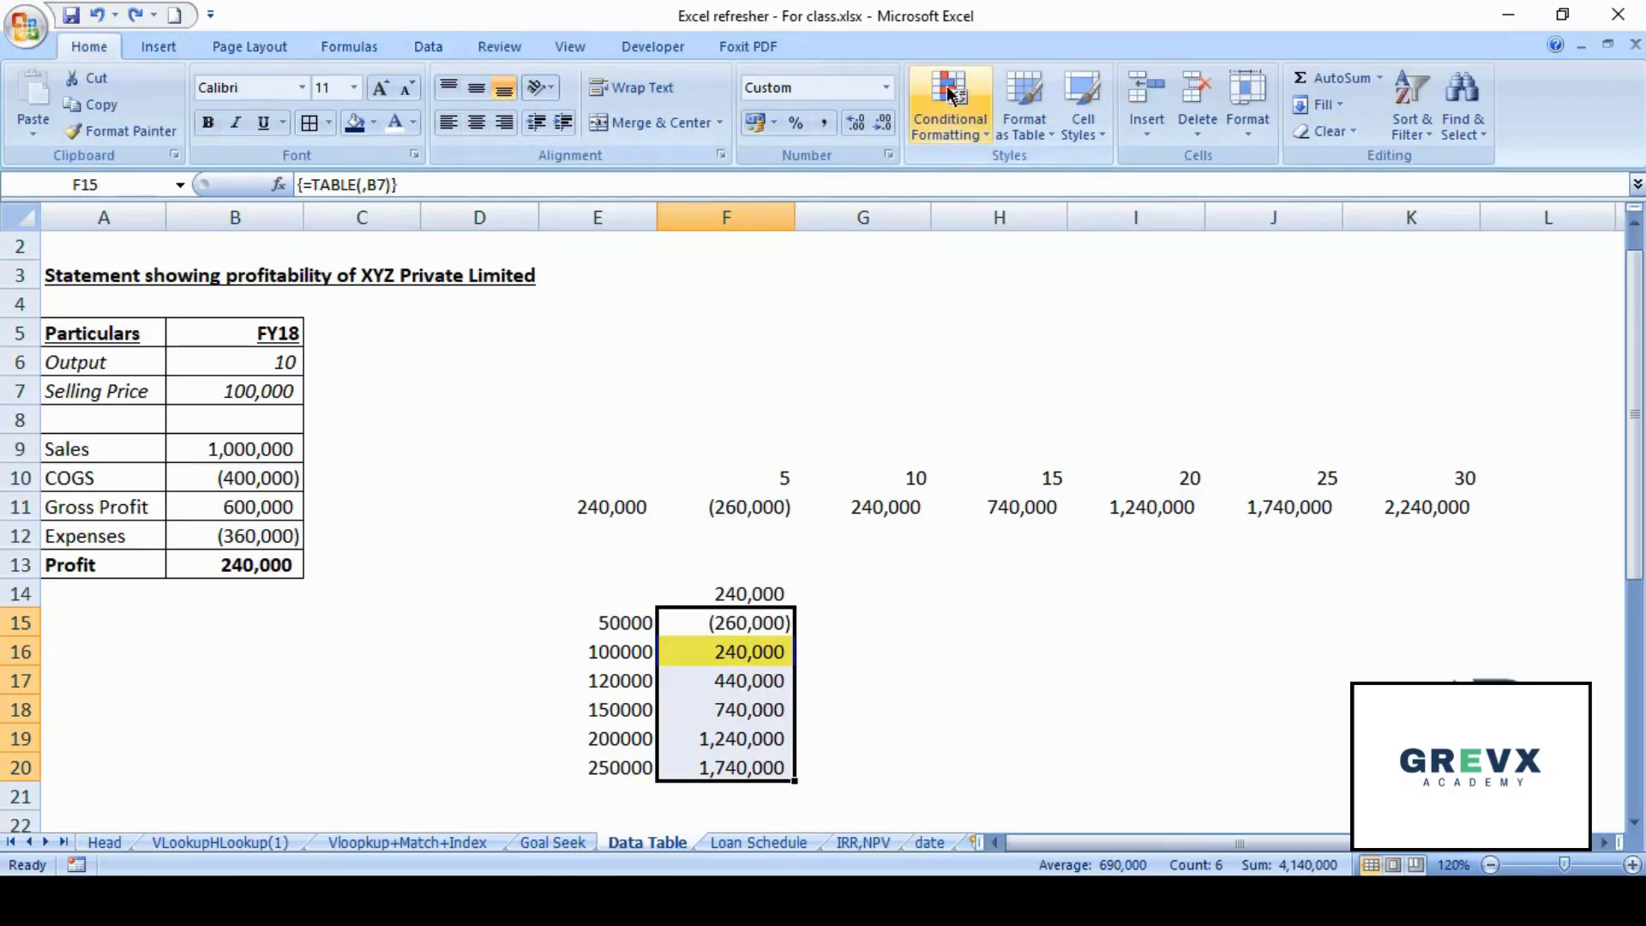
left_click(946, 136)
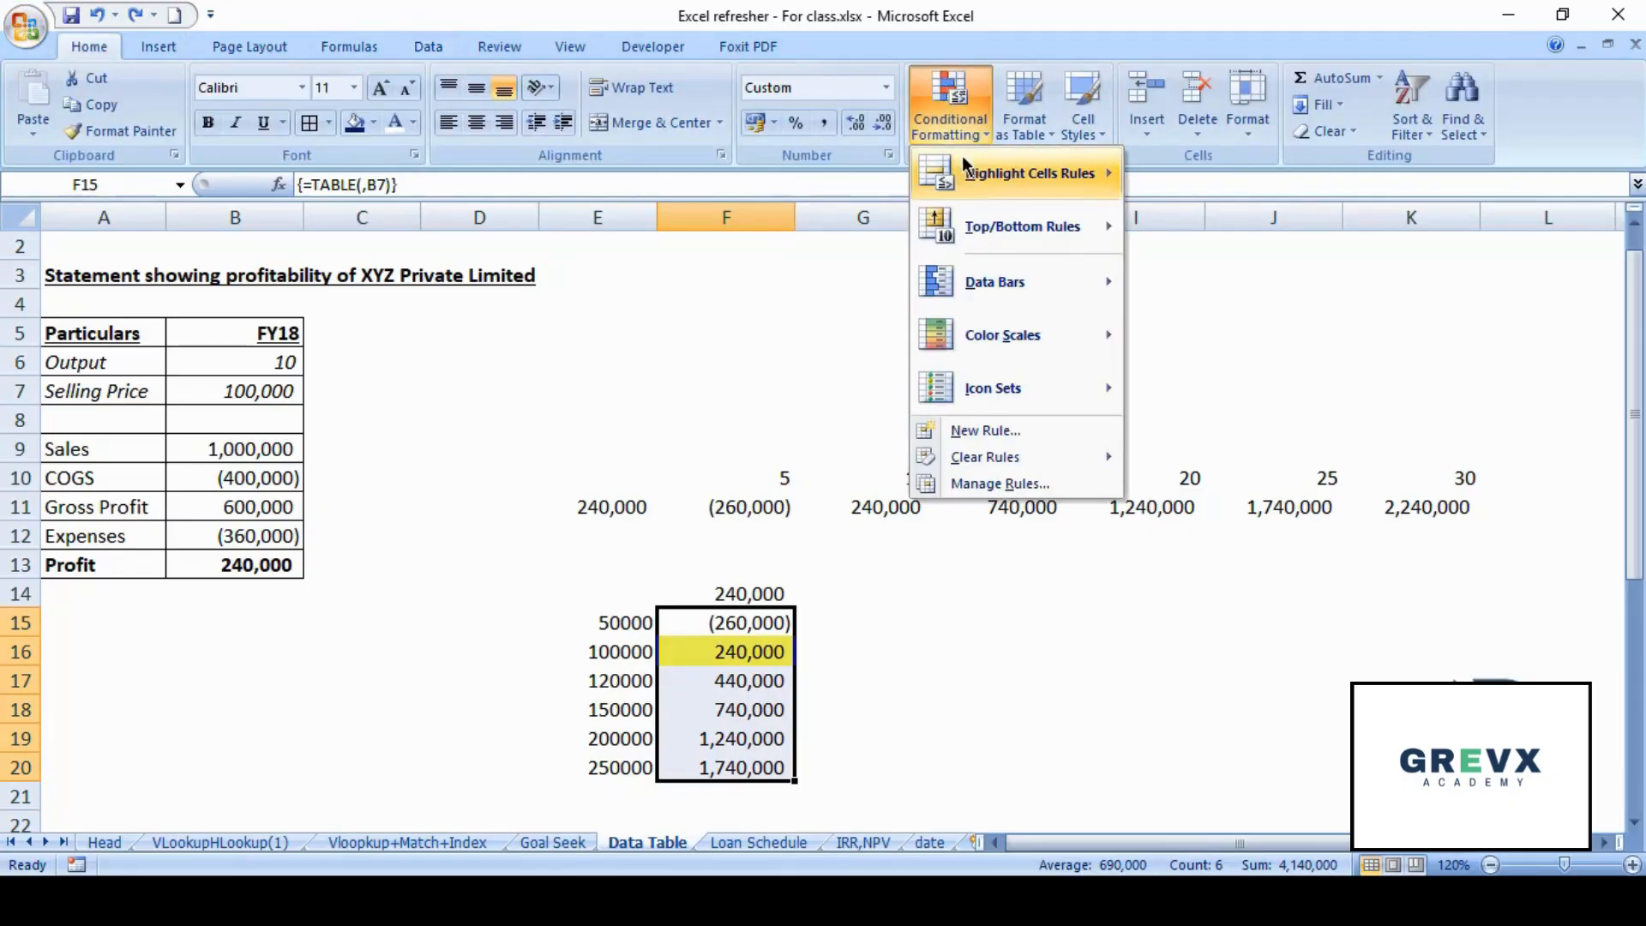
mouse_move(986, 177)
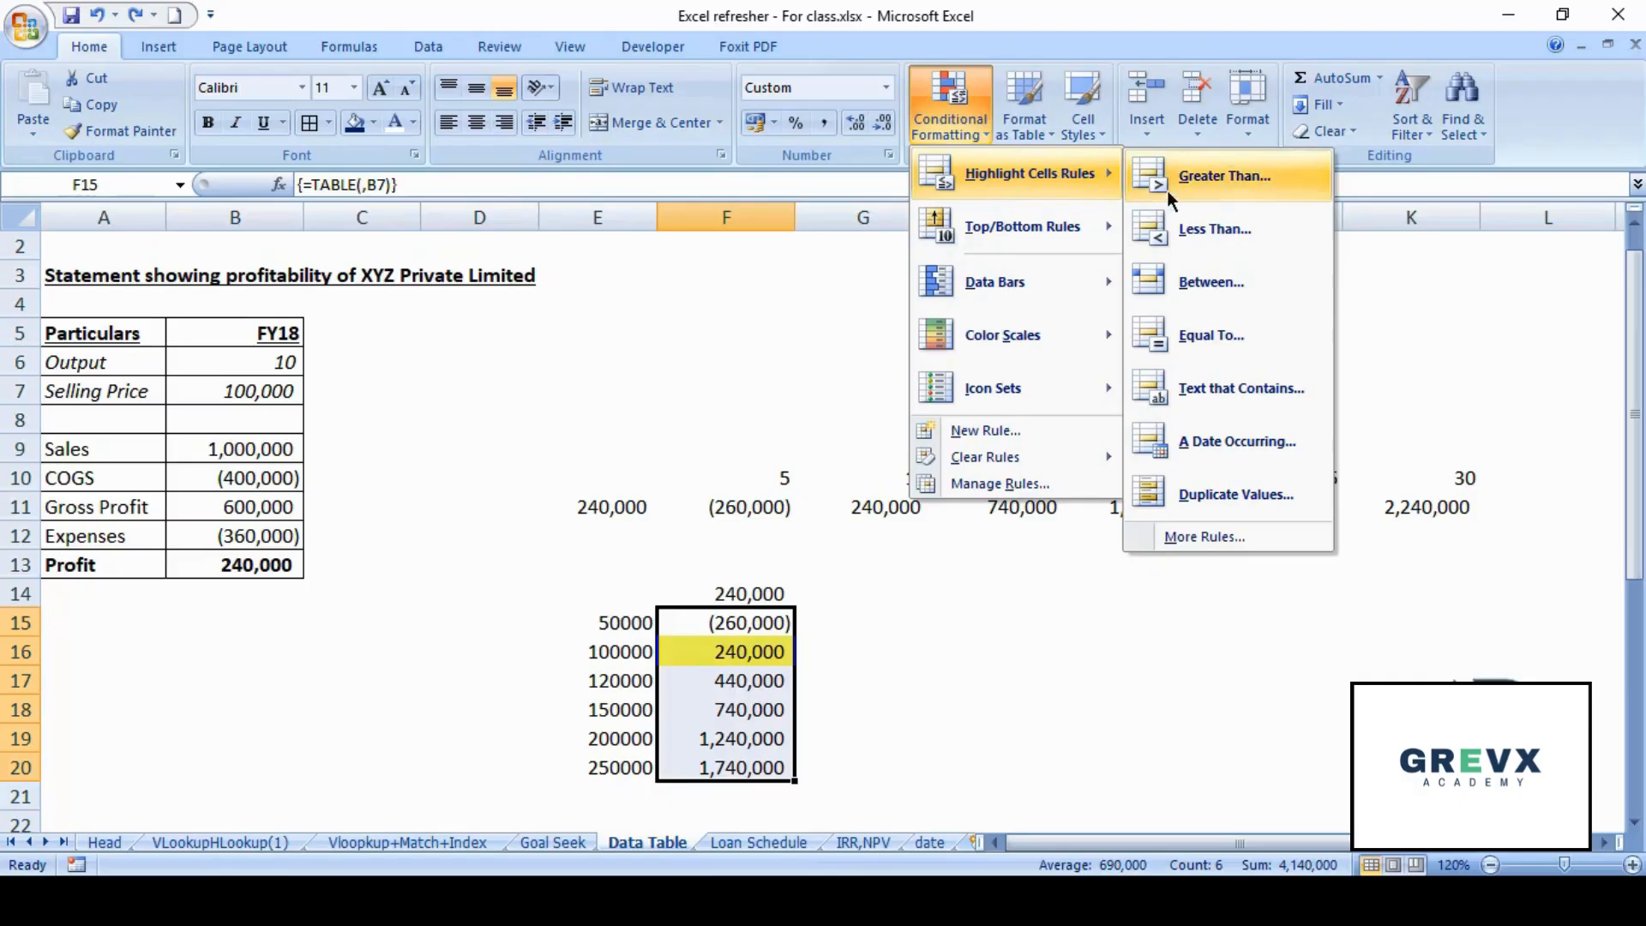
left_click(1217, 332)
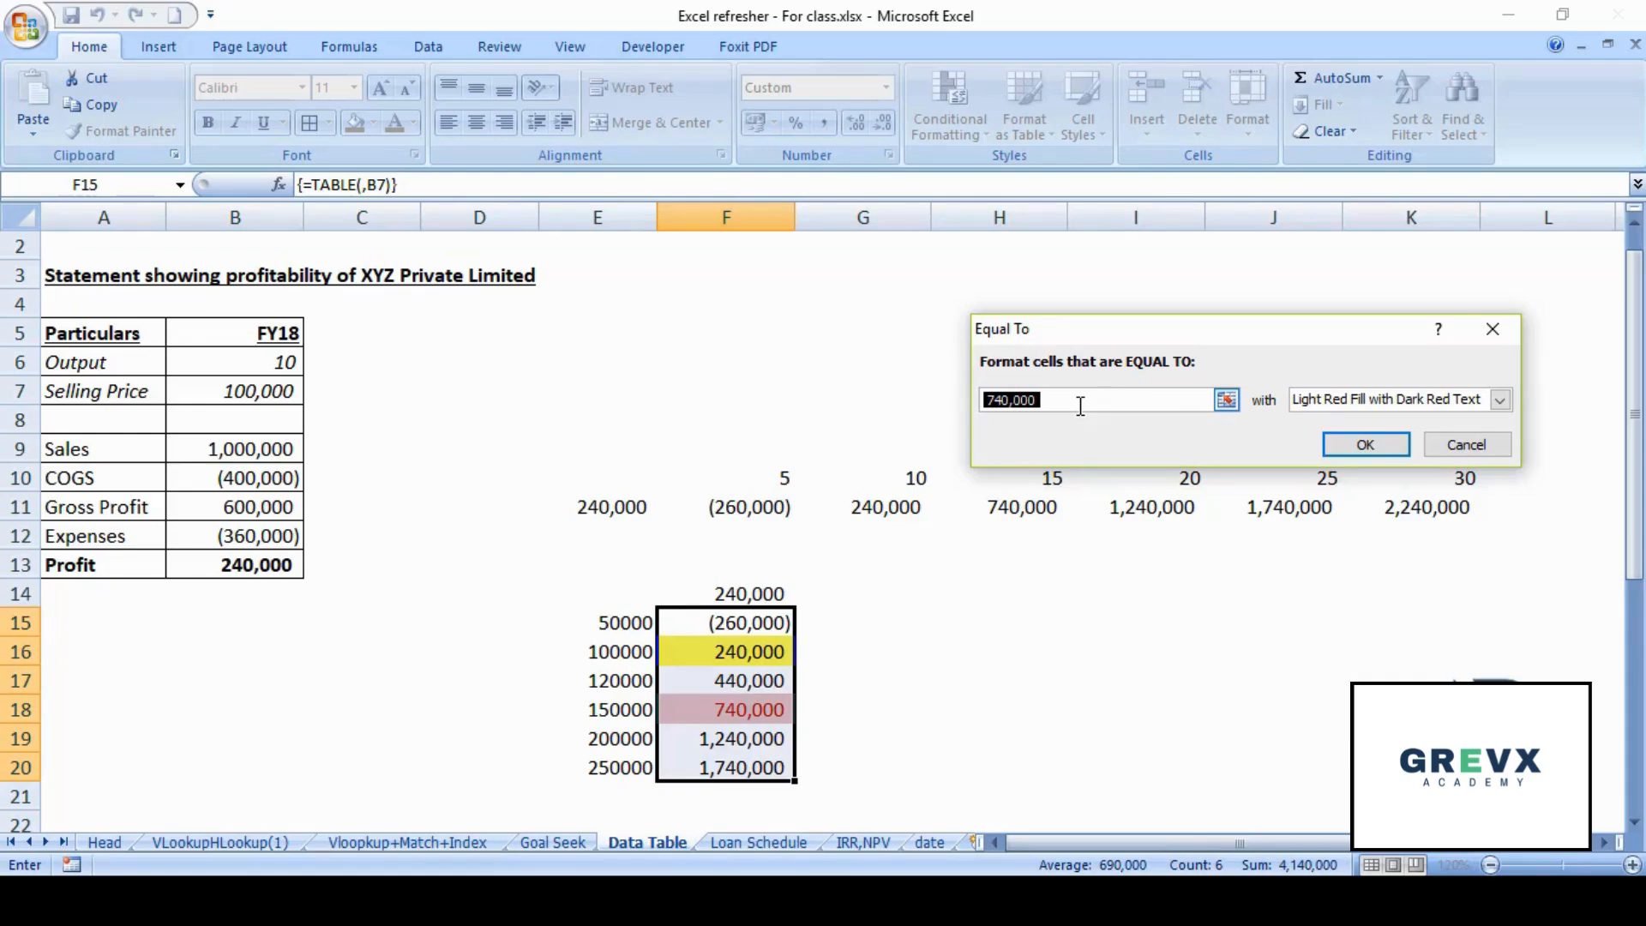
left_click(258, 565)
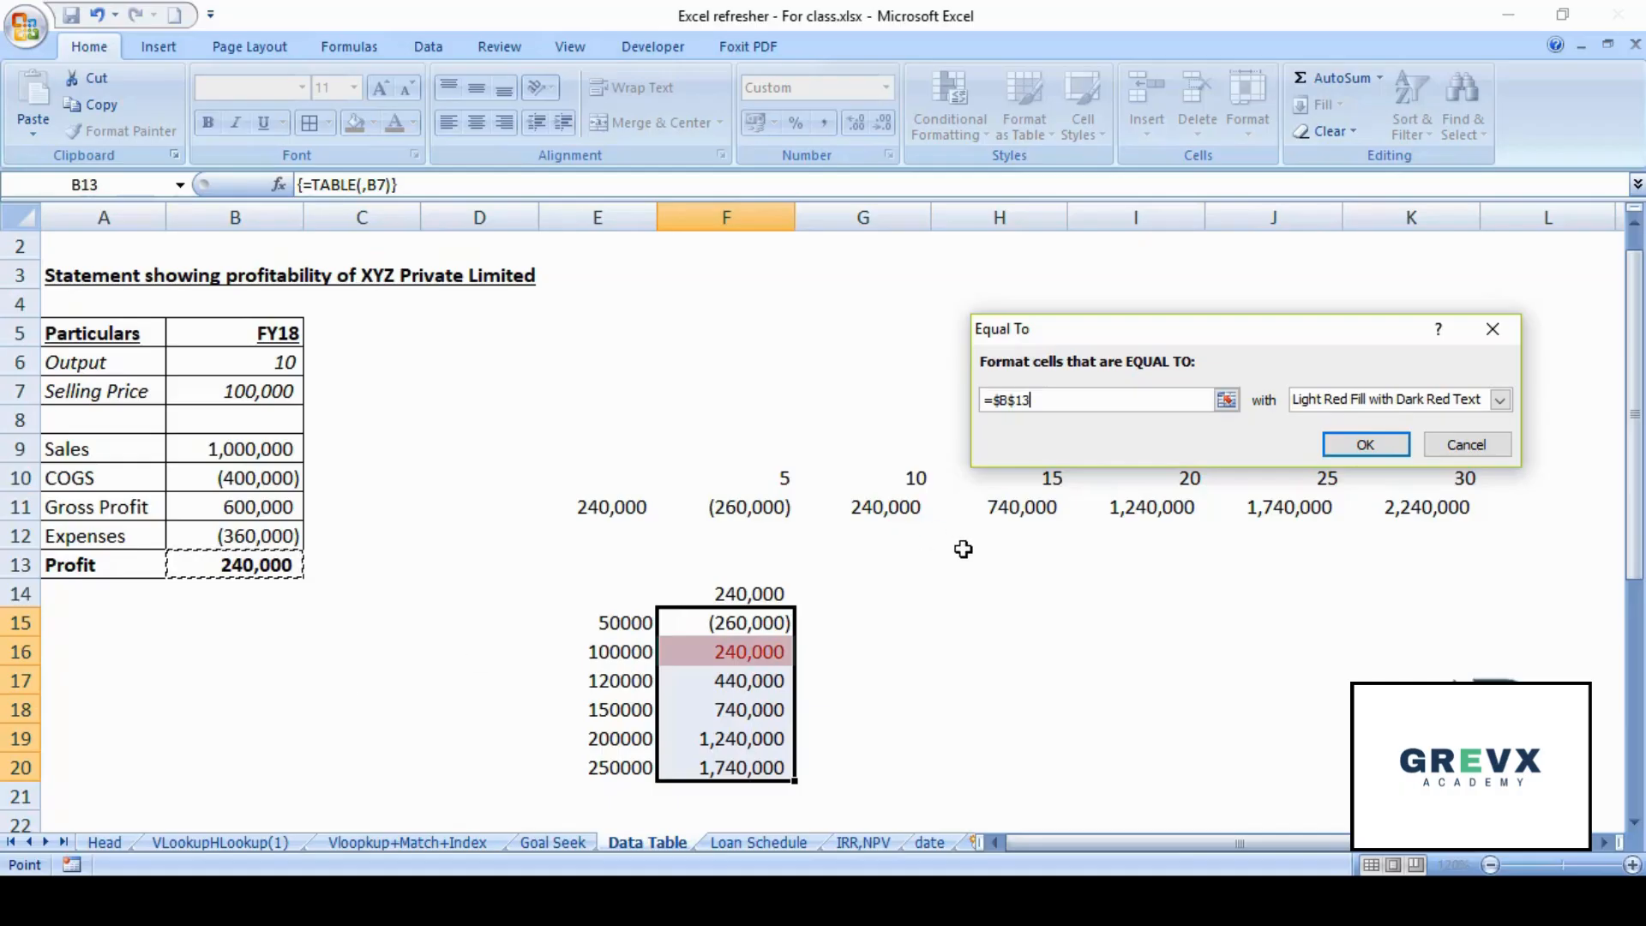
left_click(1379, 453)
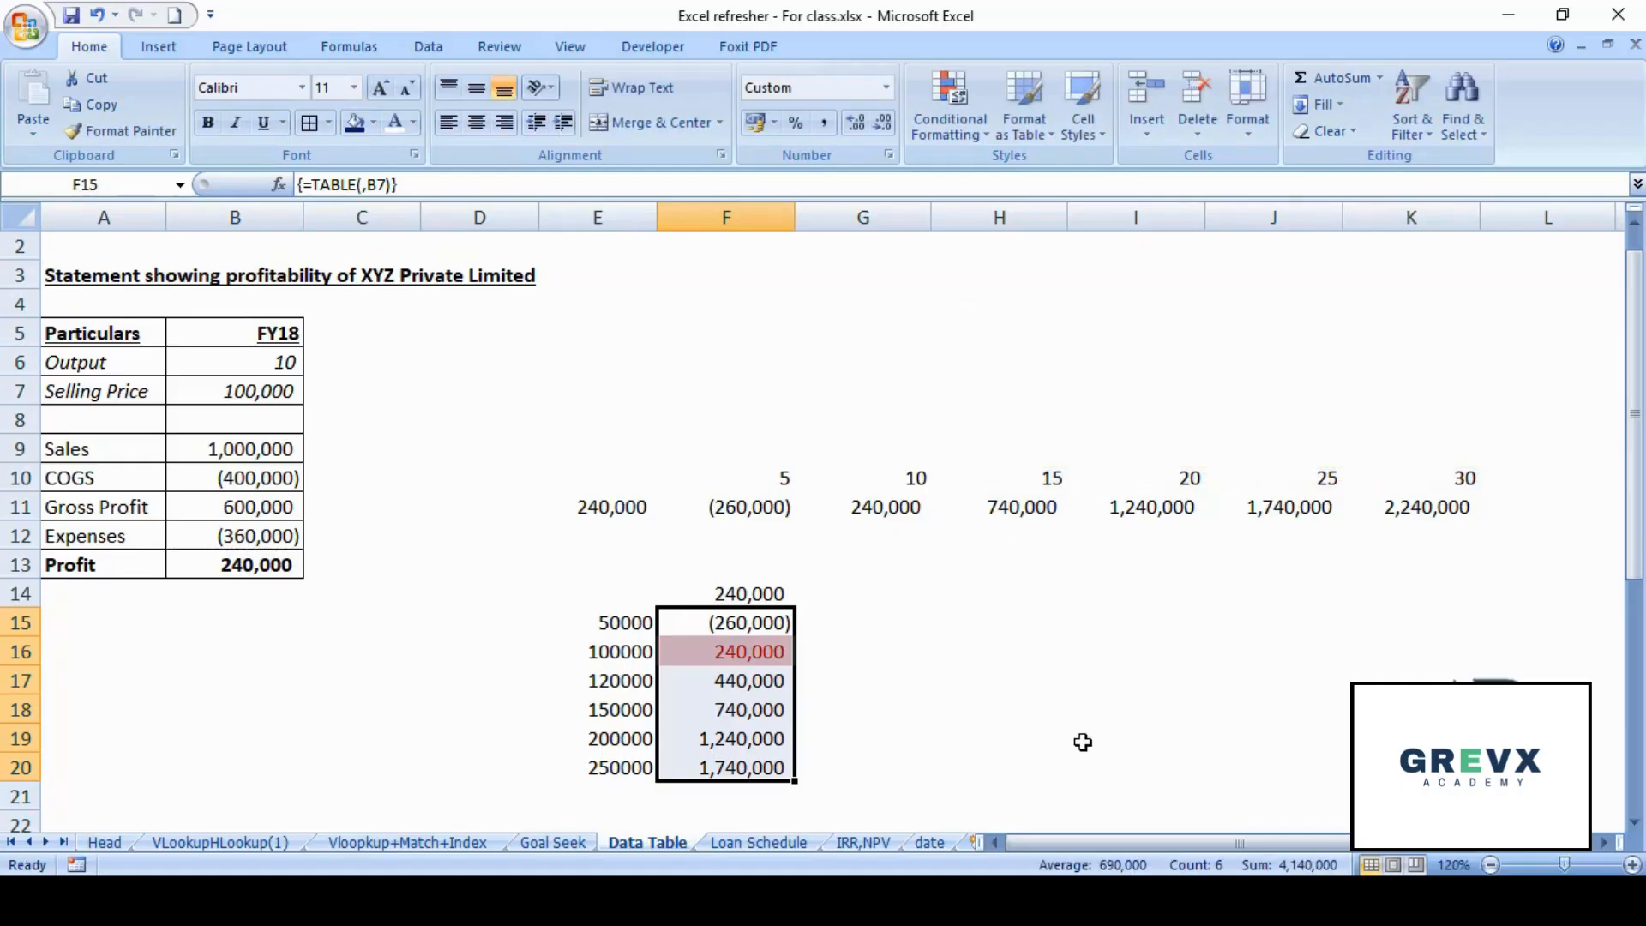
- Set the Selling Price in cell B7 to 150000
key("Down")
key("Down")
key("Down")
key("Left")
key("Left")
key("Up")
key("Up")
key("Up")
key("Up")
key("Up")
key("Up")
key("Up")
key("Up")
key("Left")
key("Up")
key("Up")
key("Left")
key("Up")
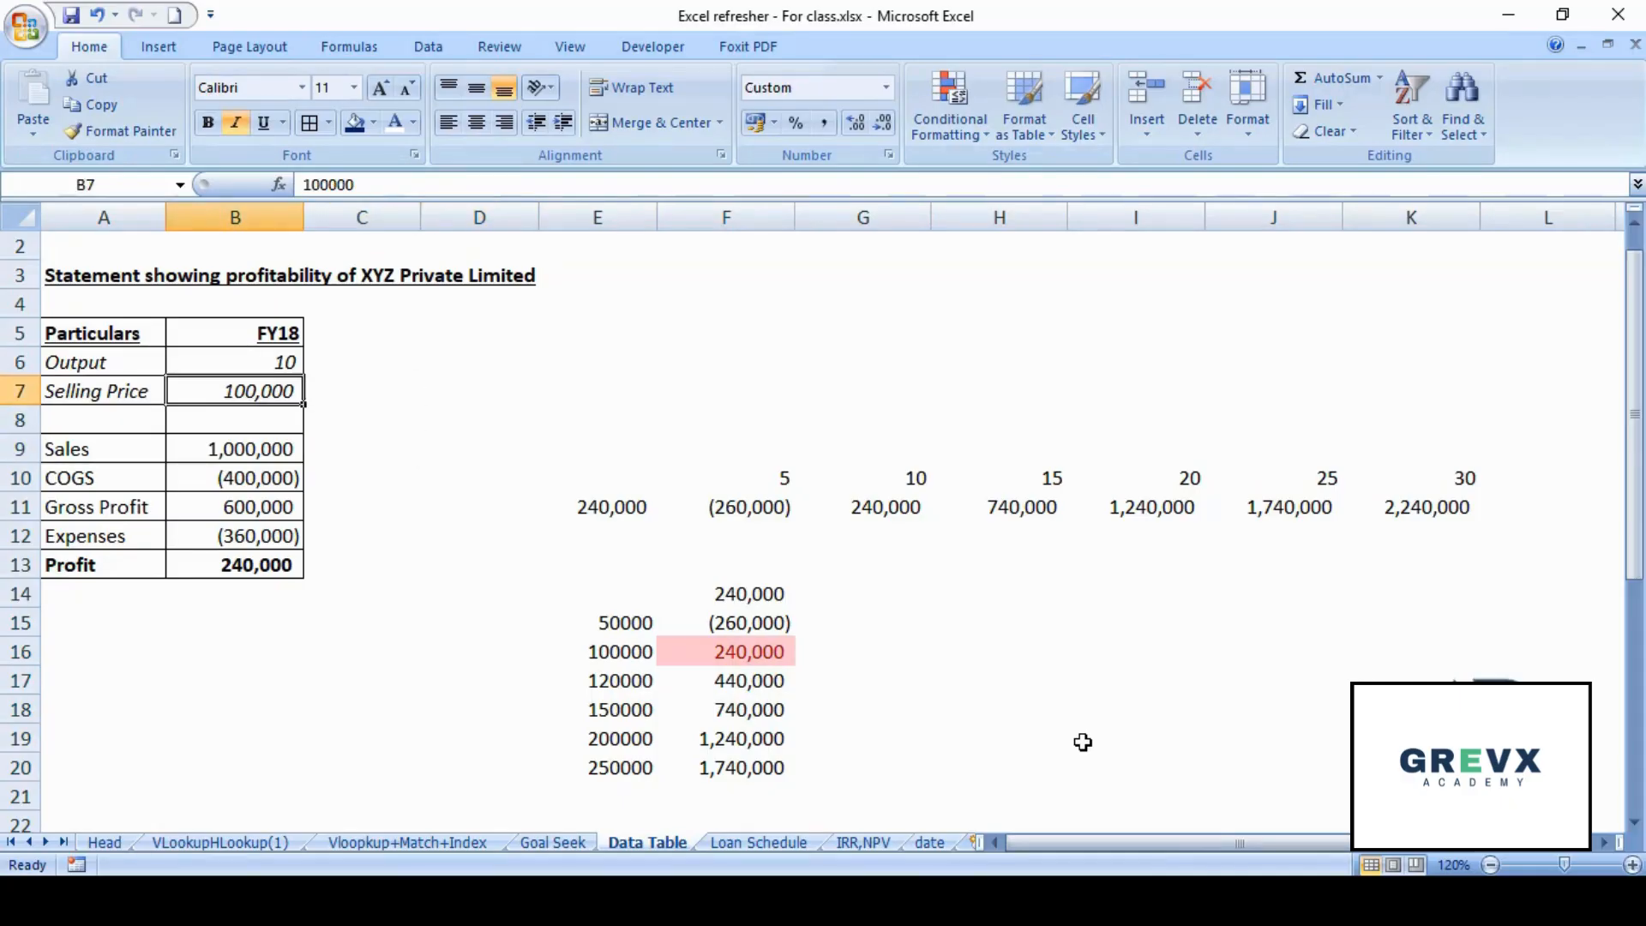
type("150000")
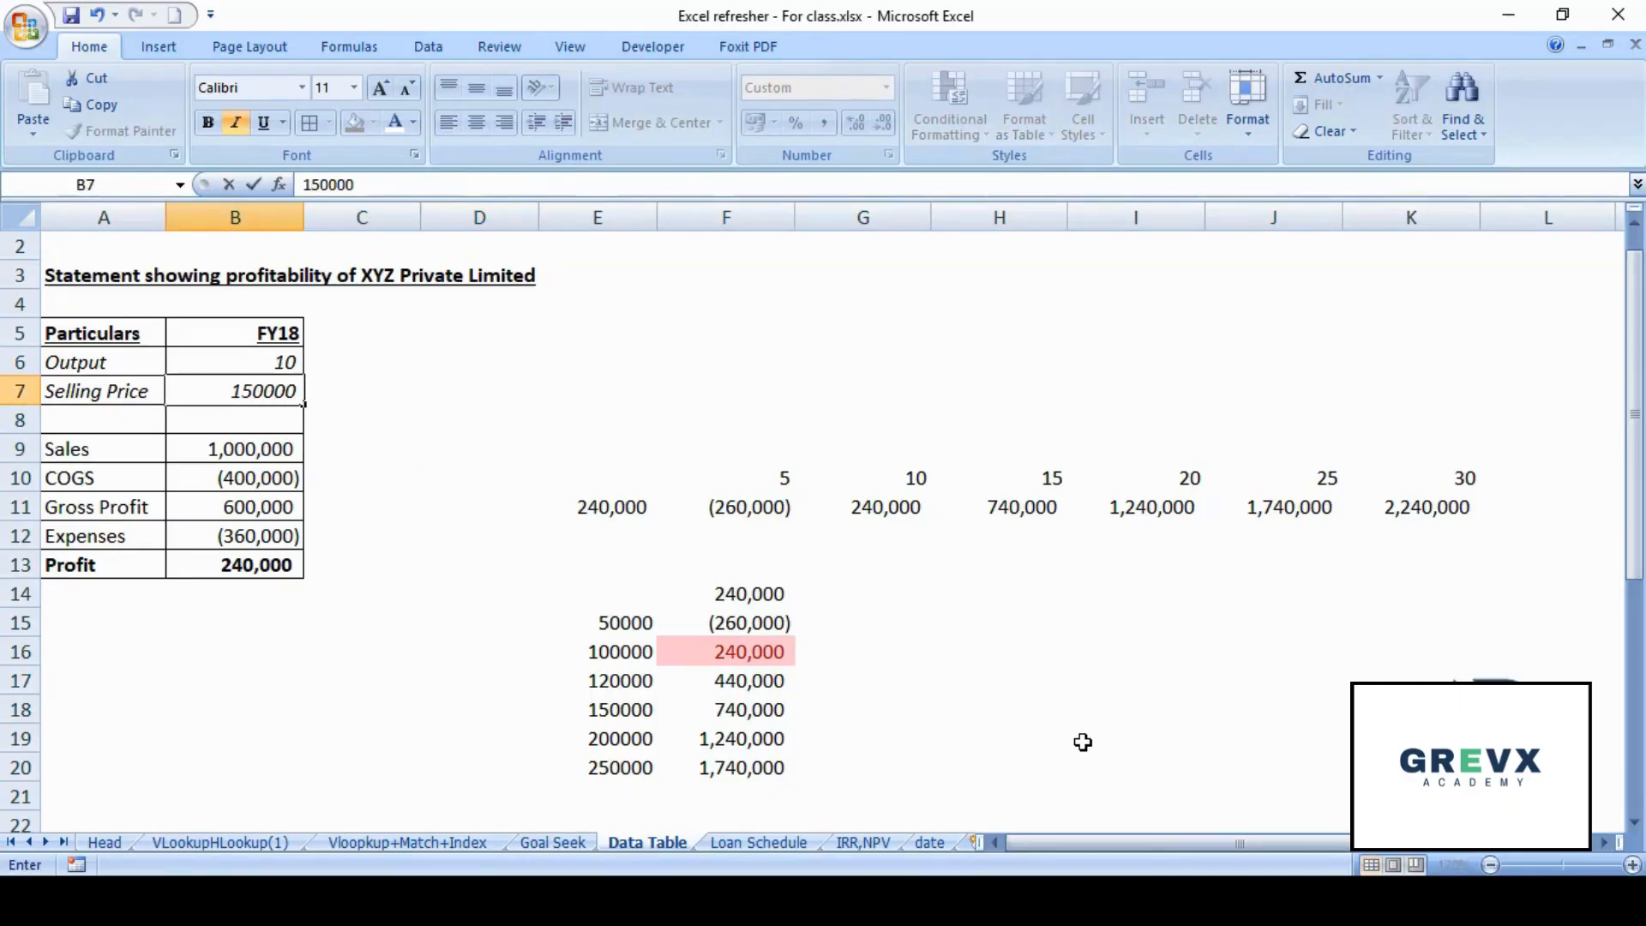
key("Return")
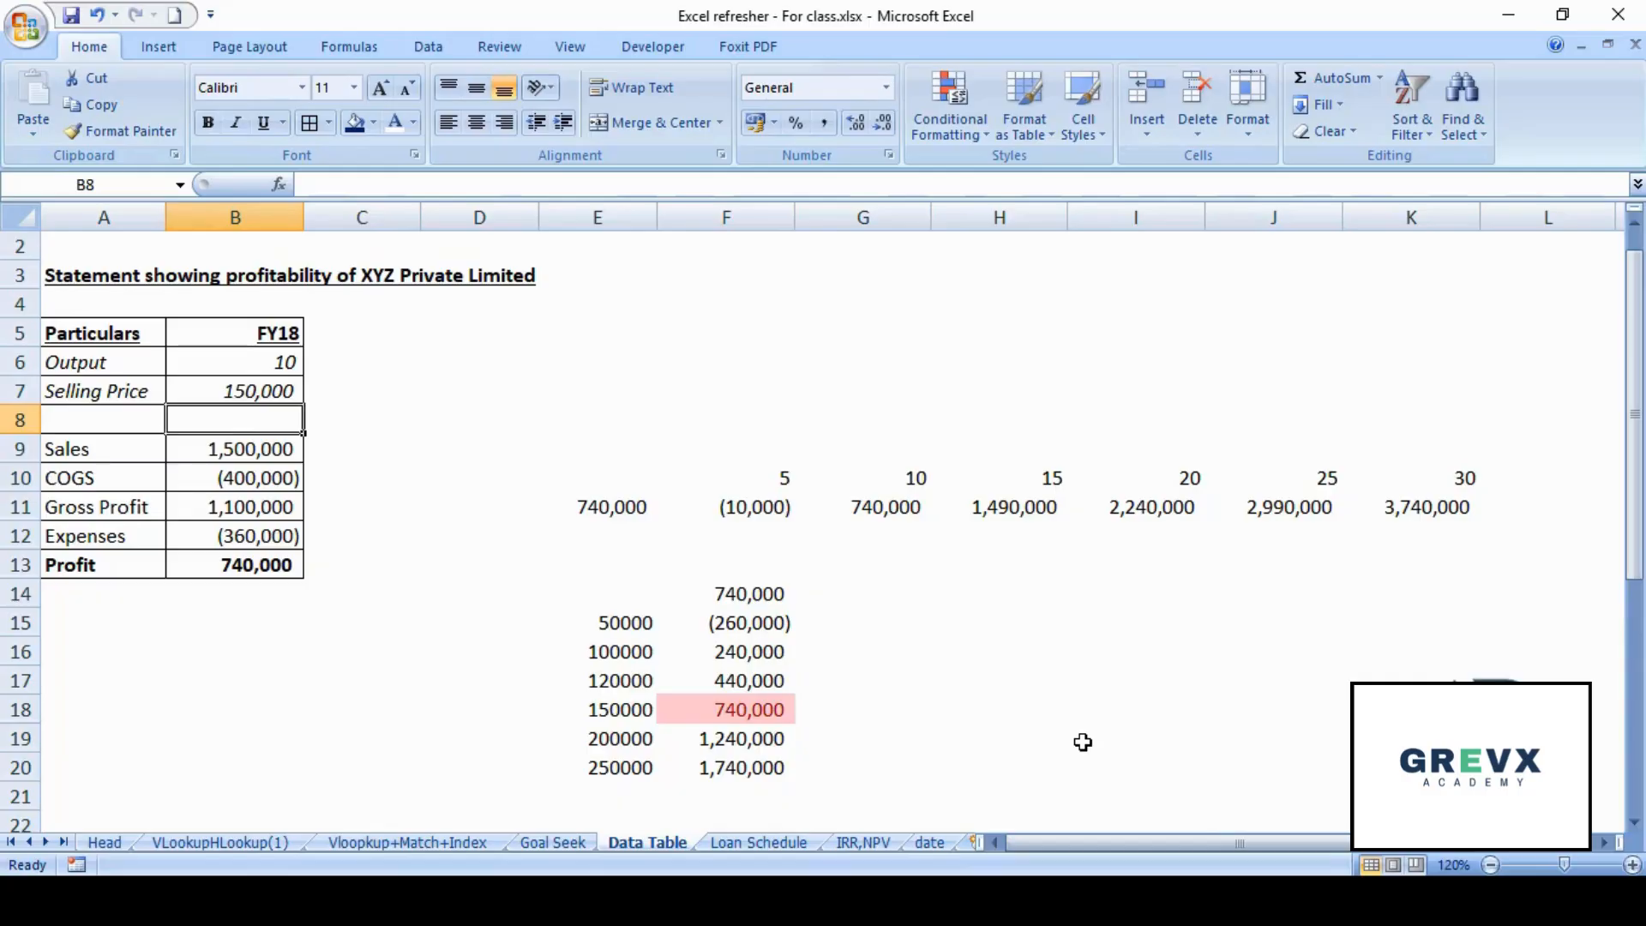
- Examine the Profit in B13 and the highlighted result in the selling price data table F15:F20
key("Down")
key("Down")
key("Down")
key("Down")
key("Down")
key("Down")
key("Down")
key("Down")
key("Down")
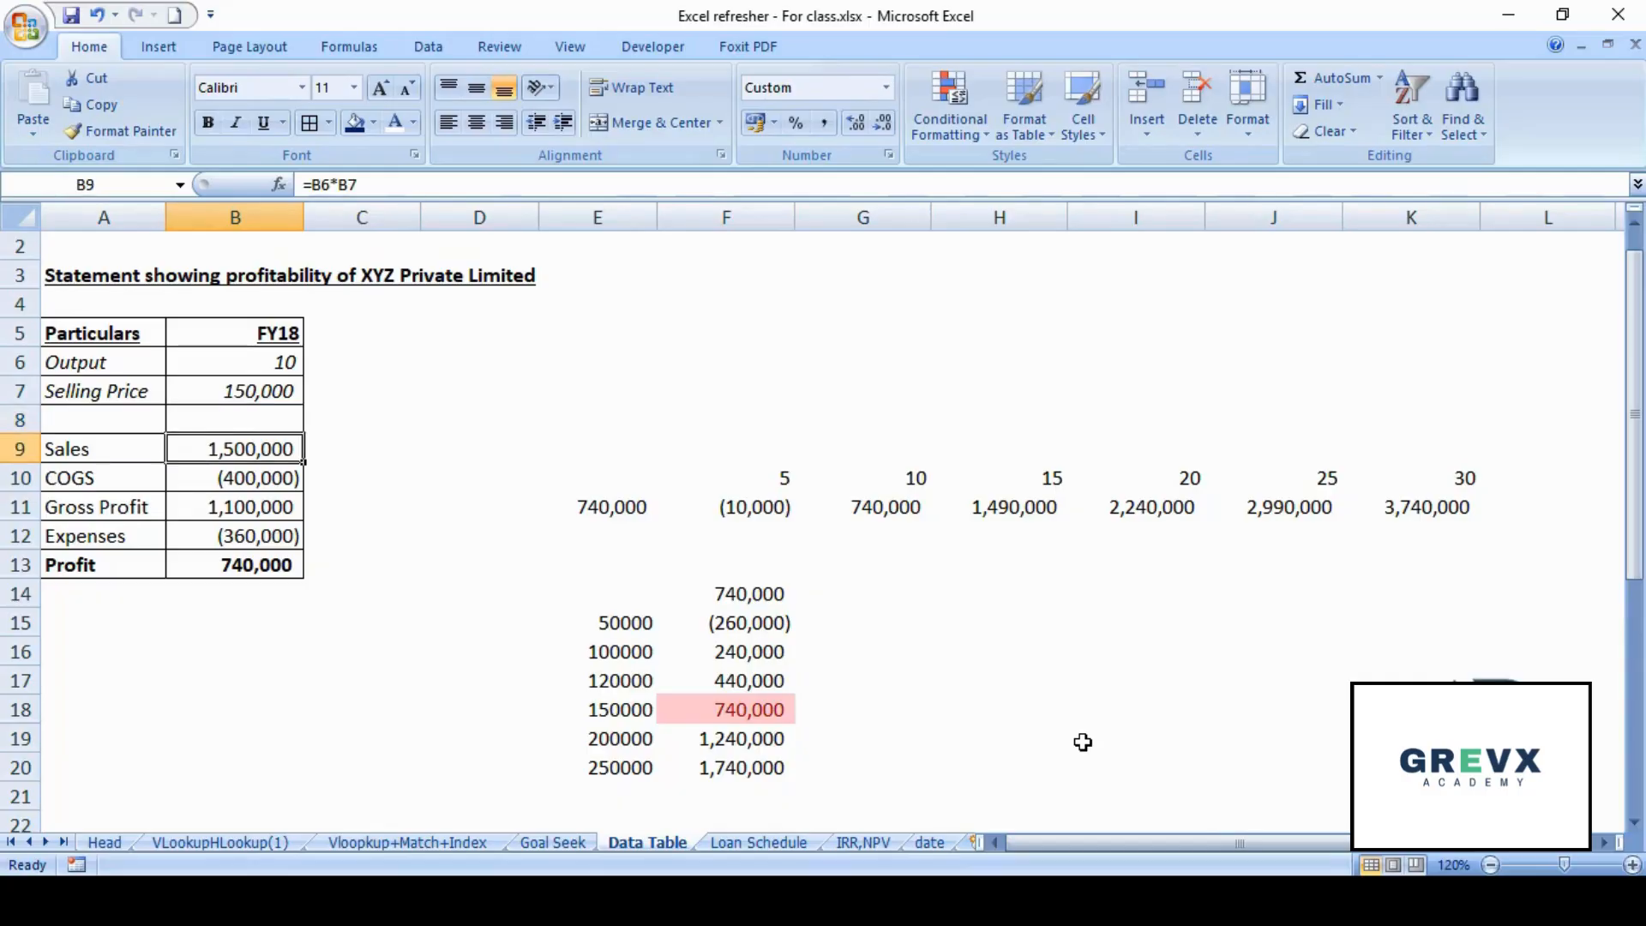
key("Right")
key("Right")
key("Right")
key("Right")
key("Down")
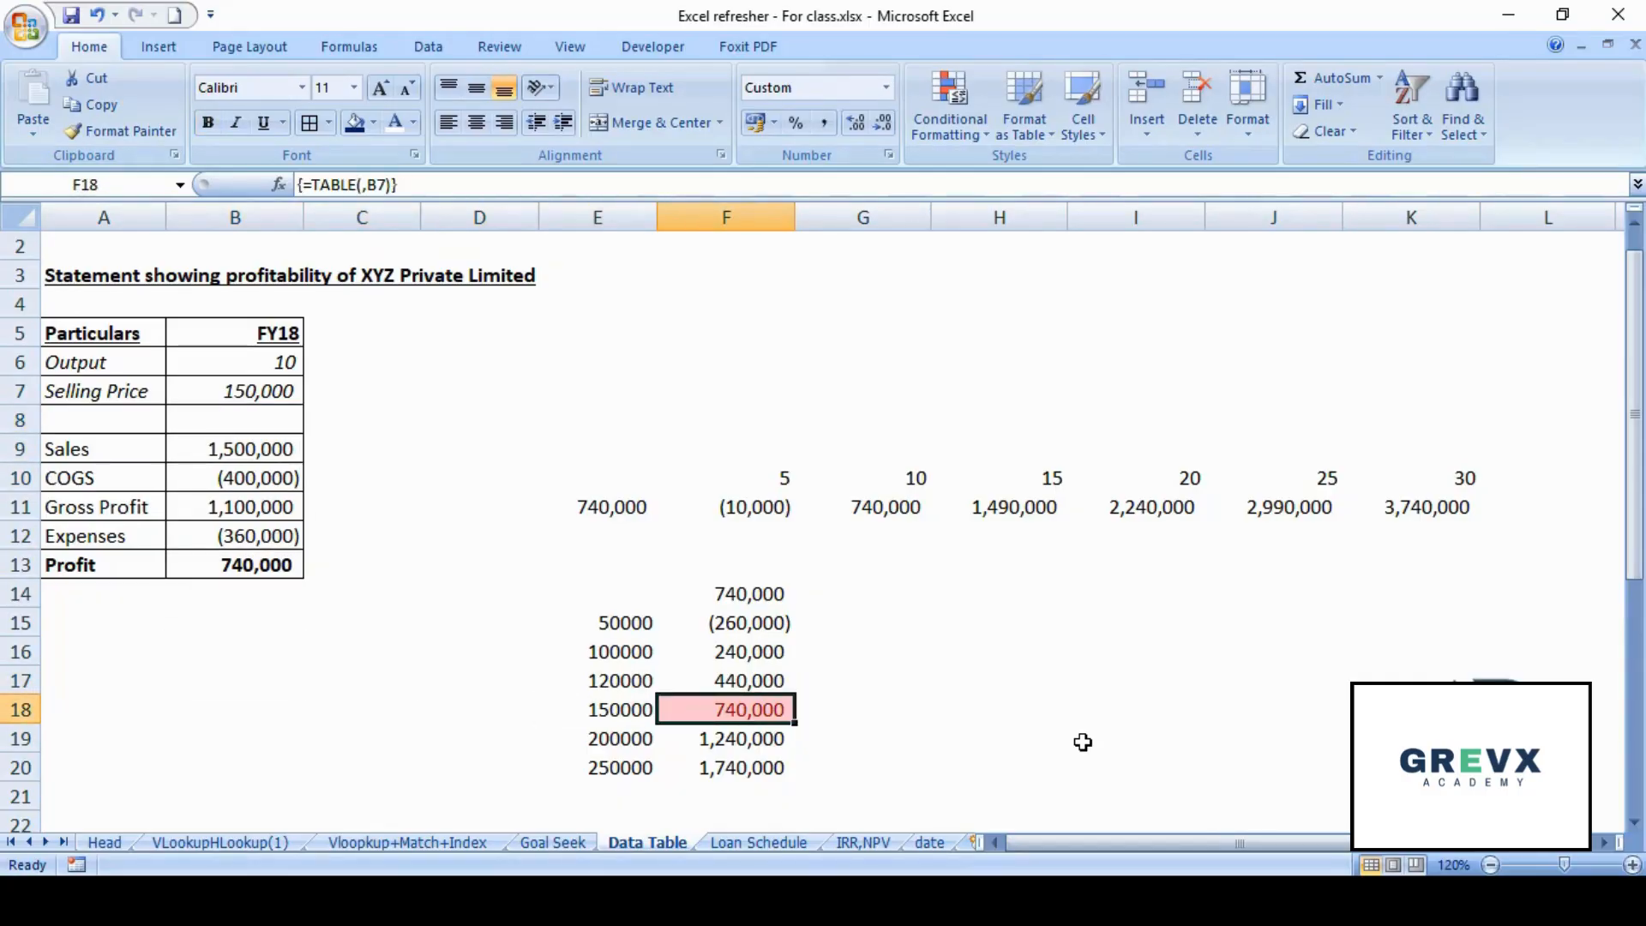
key("Left")
key("Left")
key("Left")
key("Left")
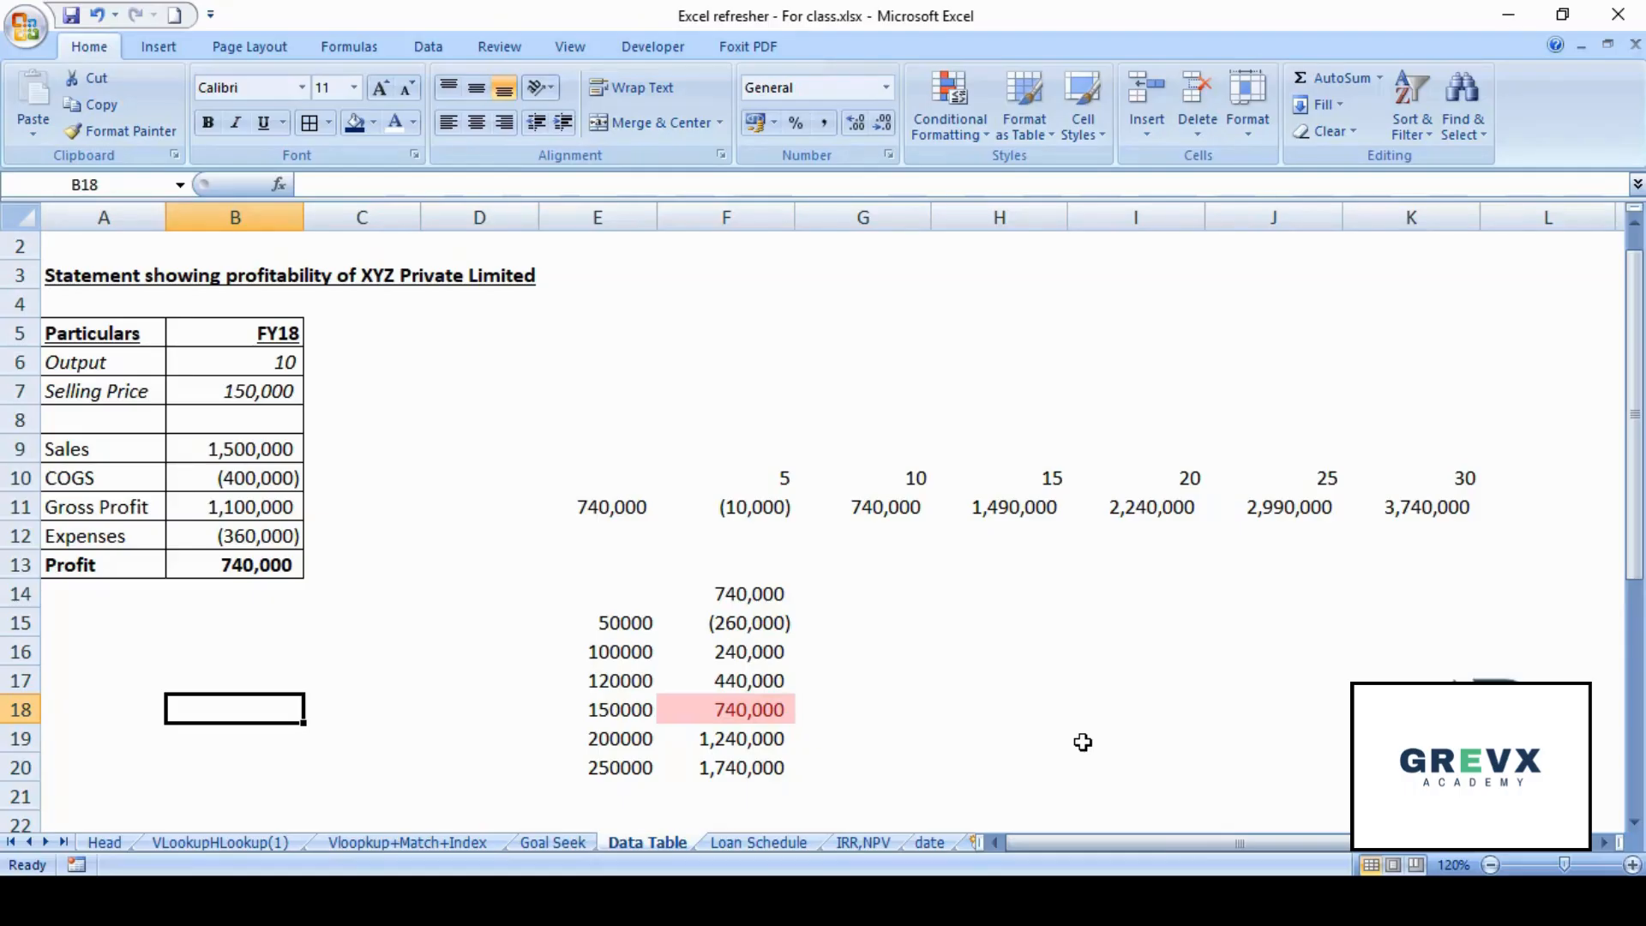
- Copy the output values in F10:K10 to F22:K22 as the row headings of a new two-variable table
key("Down")
key("Down")
key("Down")
key("Down")
key("Down")
key("Down")
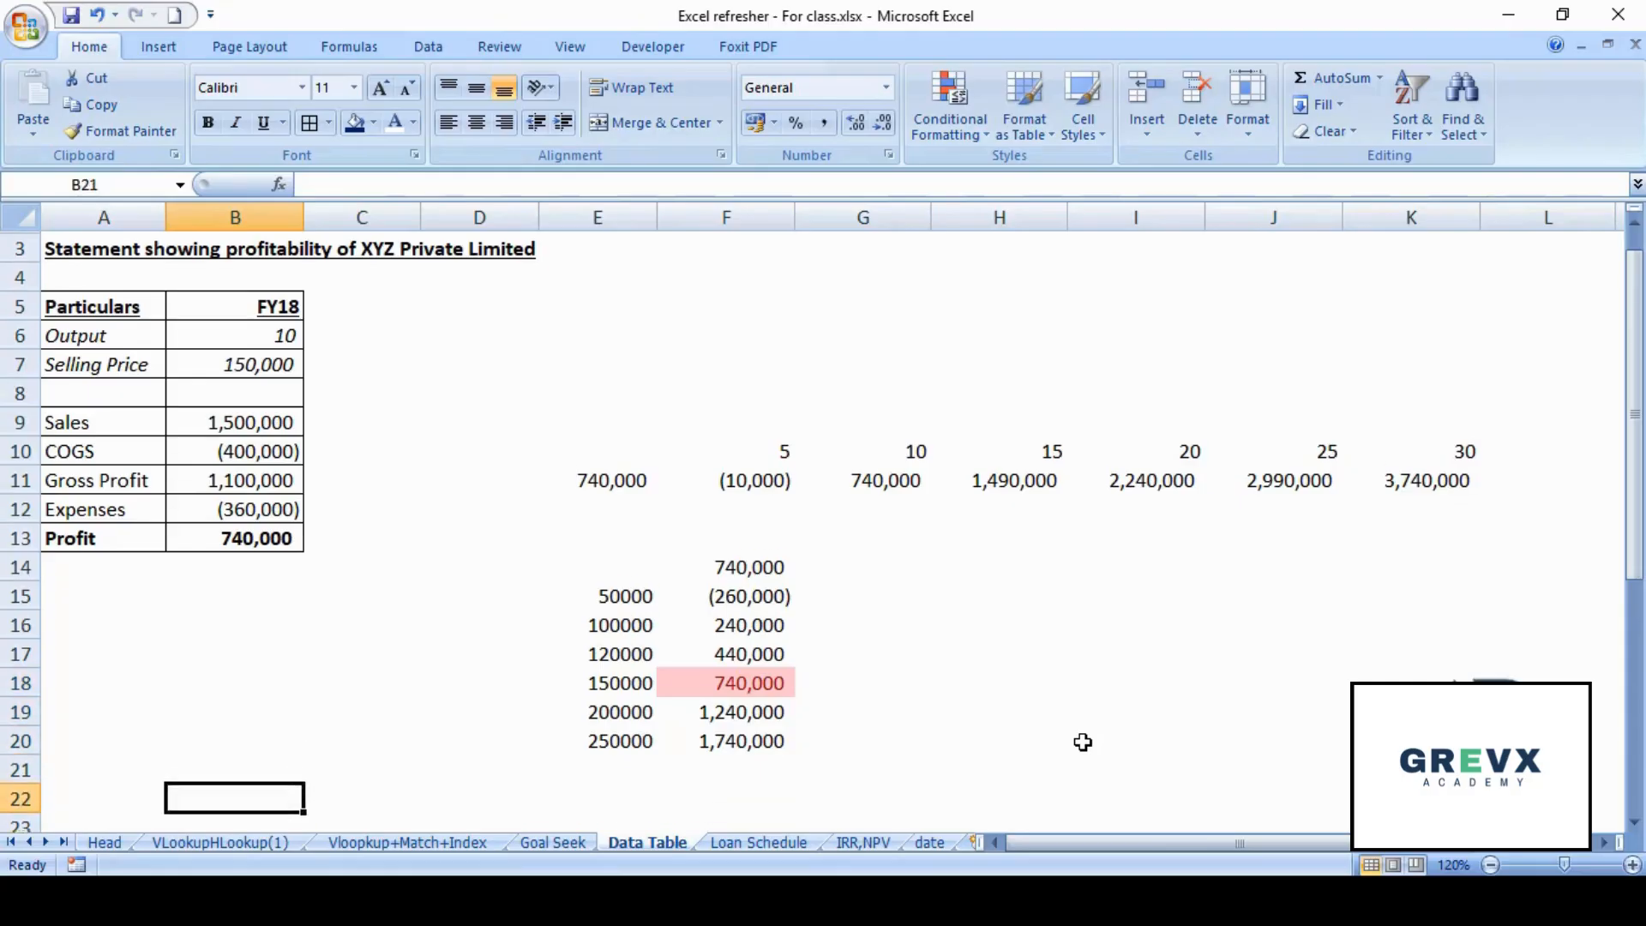
key("Right")
key("Right")
key("Right")
key("Up")
key("Up")
key("Up")
key("Up")
key("Right")
key("Up")
key("Up")
key("Up")
key("Up")
key("Up")
key("Up")
key("Up")
key("Up")
key("Up")
key("Up")
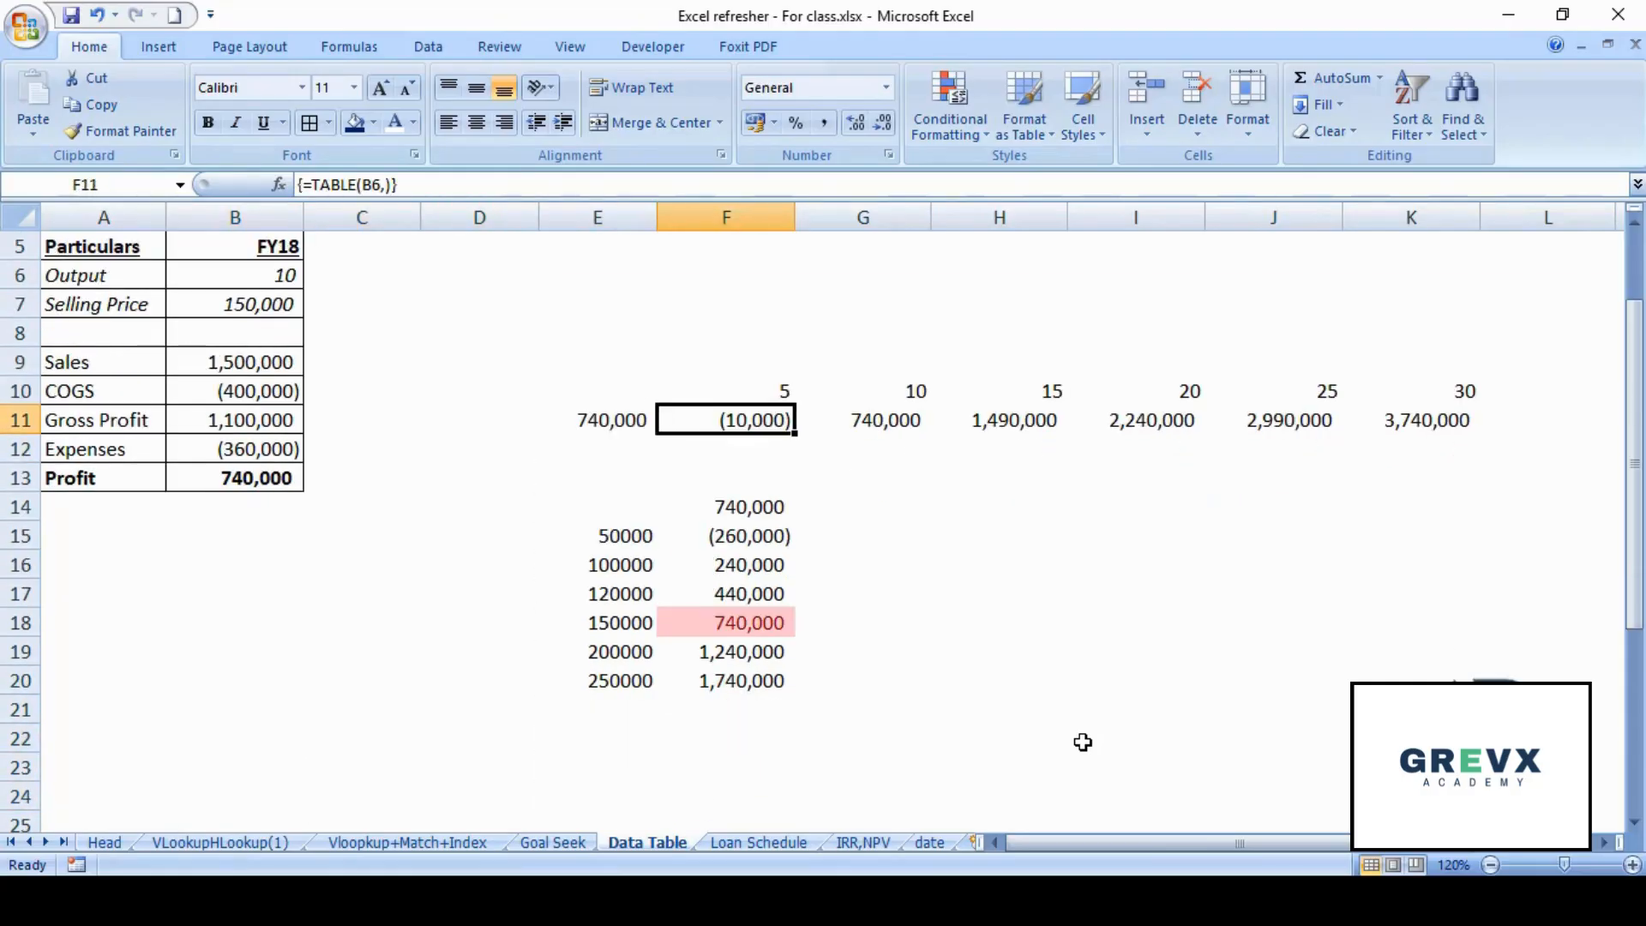
key("ctrl+shift+Right")
key("ctrl+c")
key("Down")
key("Down")
key("Down")
key("Down")
key("Down")
key("Down")
key("Down")
key("Down")
key("Down")
key("Down")
key("Down")
key("Down")
key("Return")
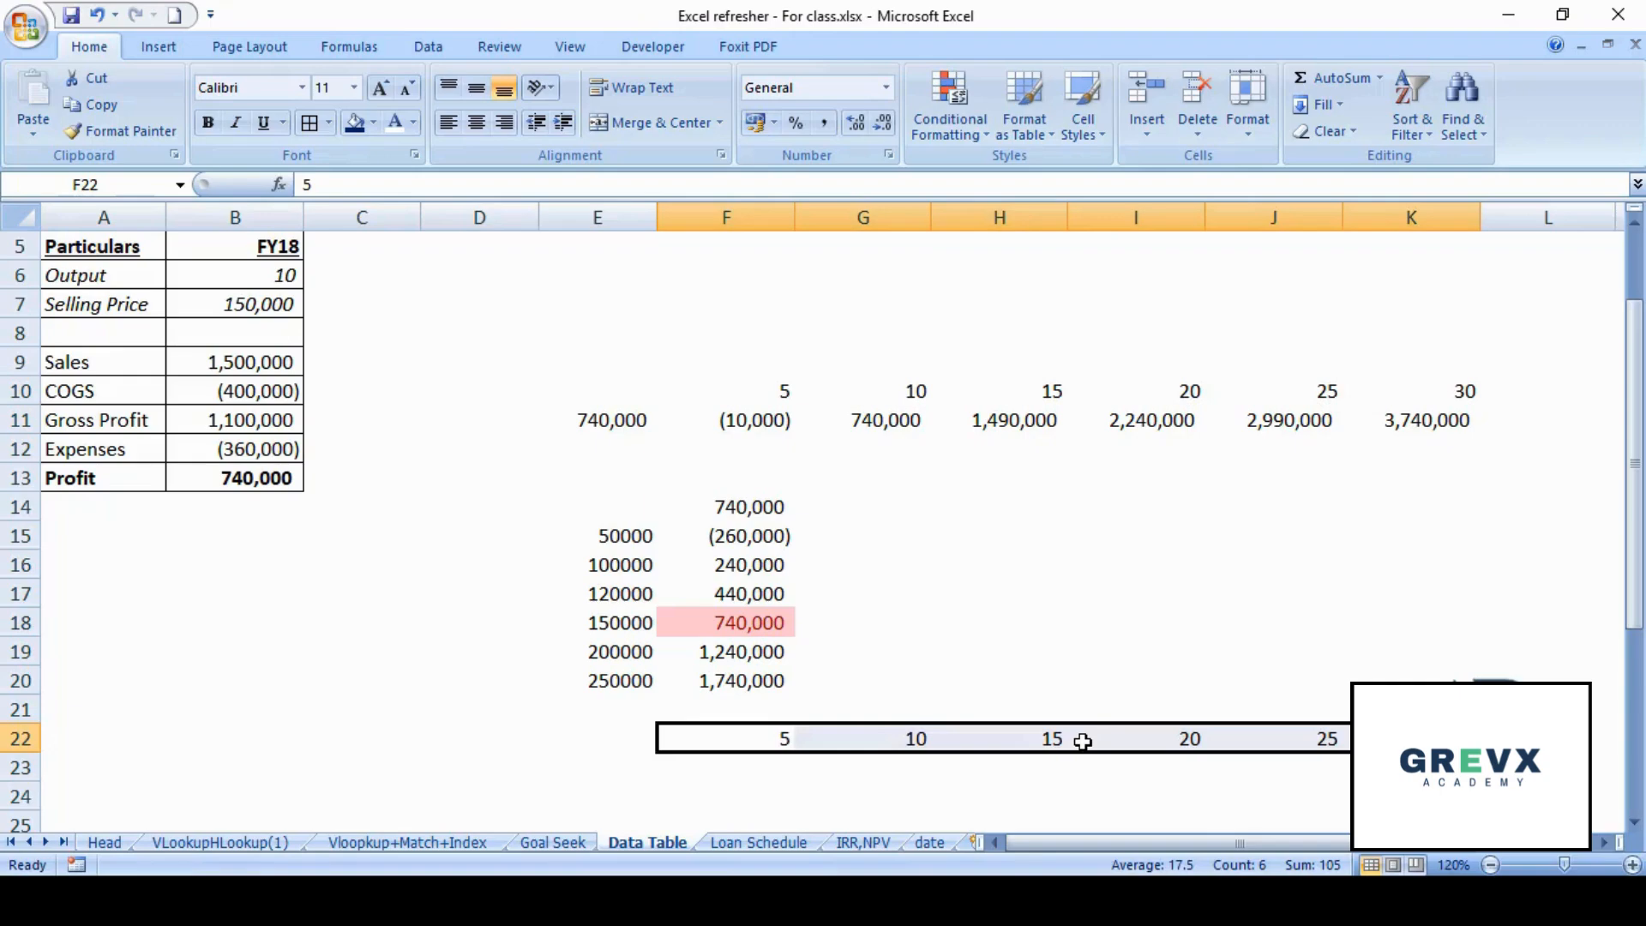
- Copy the selling prices in E15:E20 to E23:E28 as the column headings of the new table
key("Left")
key("Up")
key("Up")
key("Up")
key("Up")
key("Up")
key("Up")
key("Up")
key("ctrl+shift+Down")
key("ctrl+c")
key("Down")
key("Down")
key("Down")
key("Down")
key("Down")
key("Down")
key("Down")
key("Down")
key("Down")
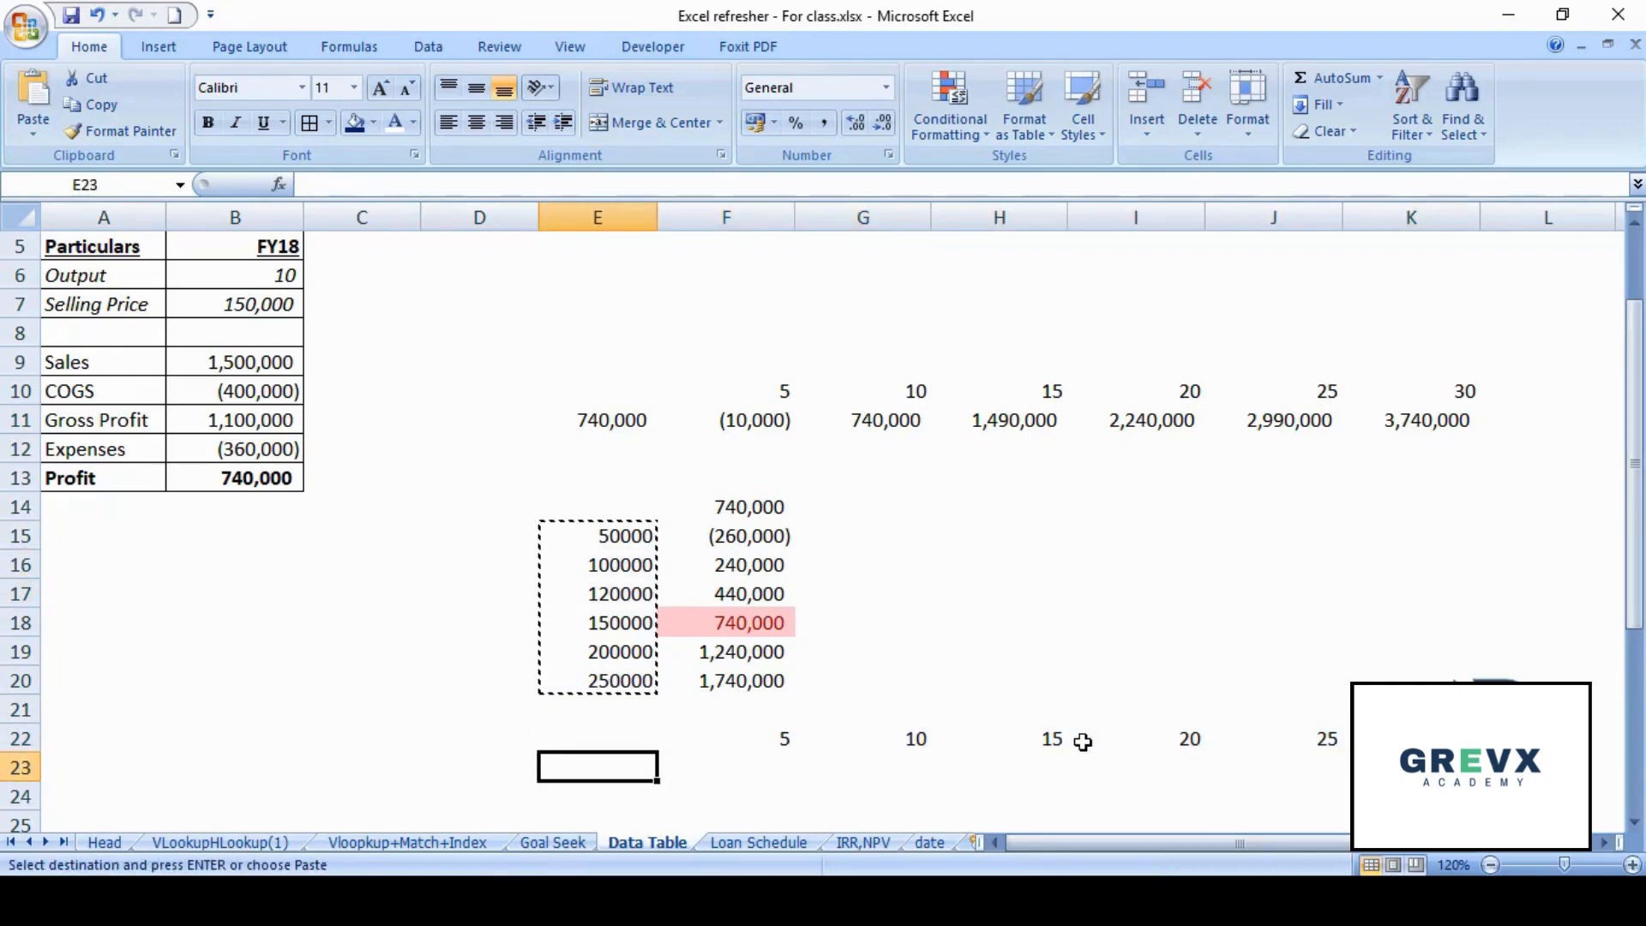
key("Up")
key("Return")
- Examine the empty grid F23:K28 between the output headings and the selling price headings
key("Down")
key("Down")
key("Down")
key("Down")
key("Down")
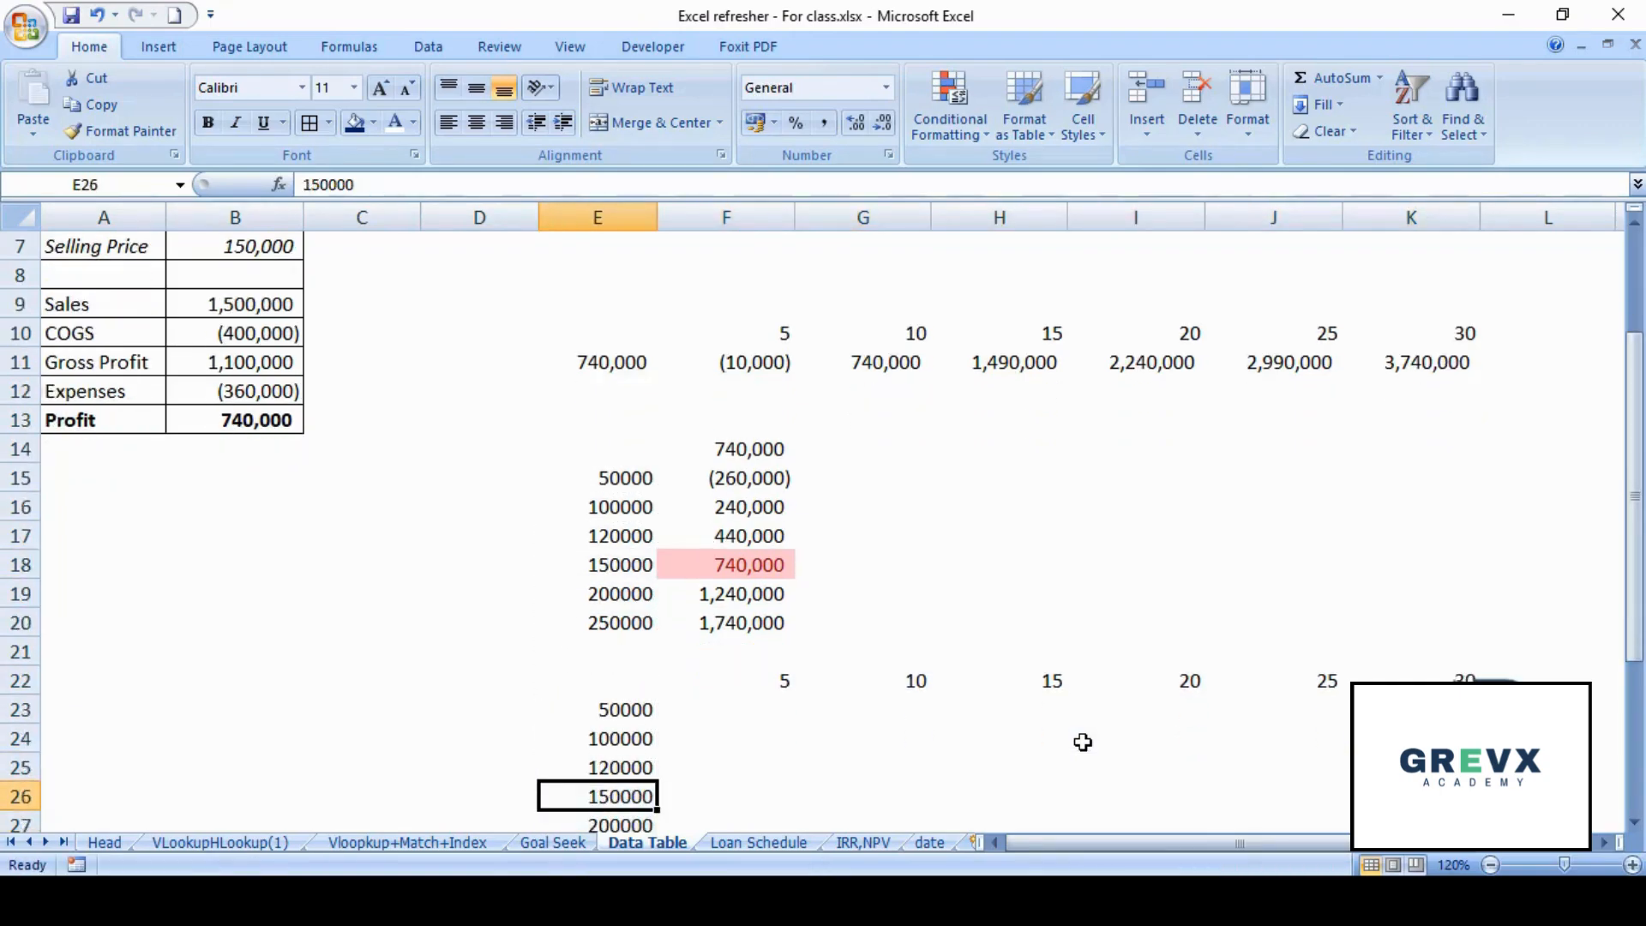
key("Up")
key("Right")
key("Up")
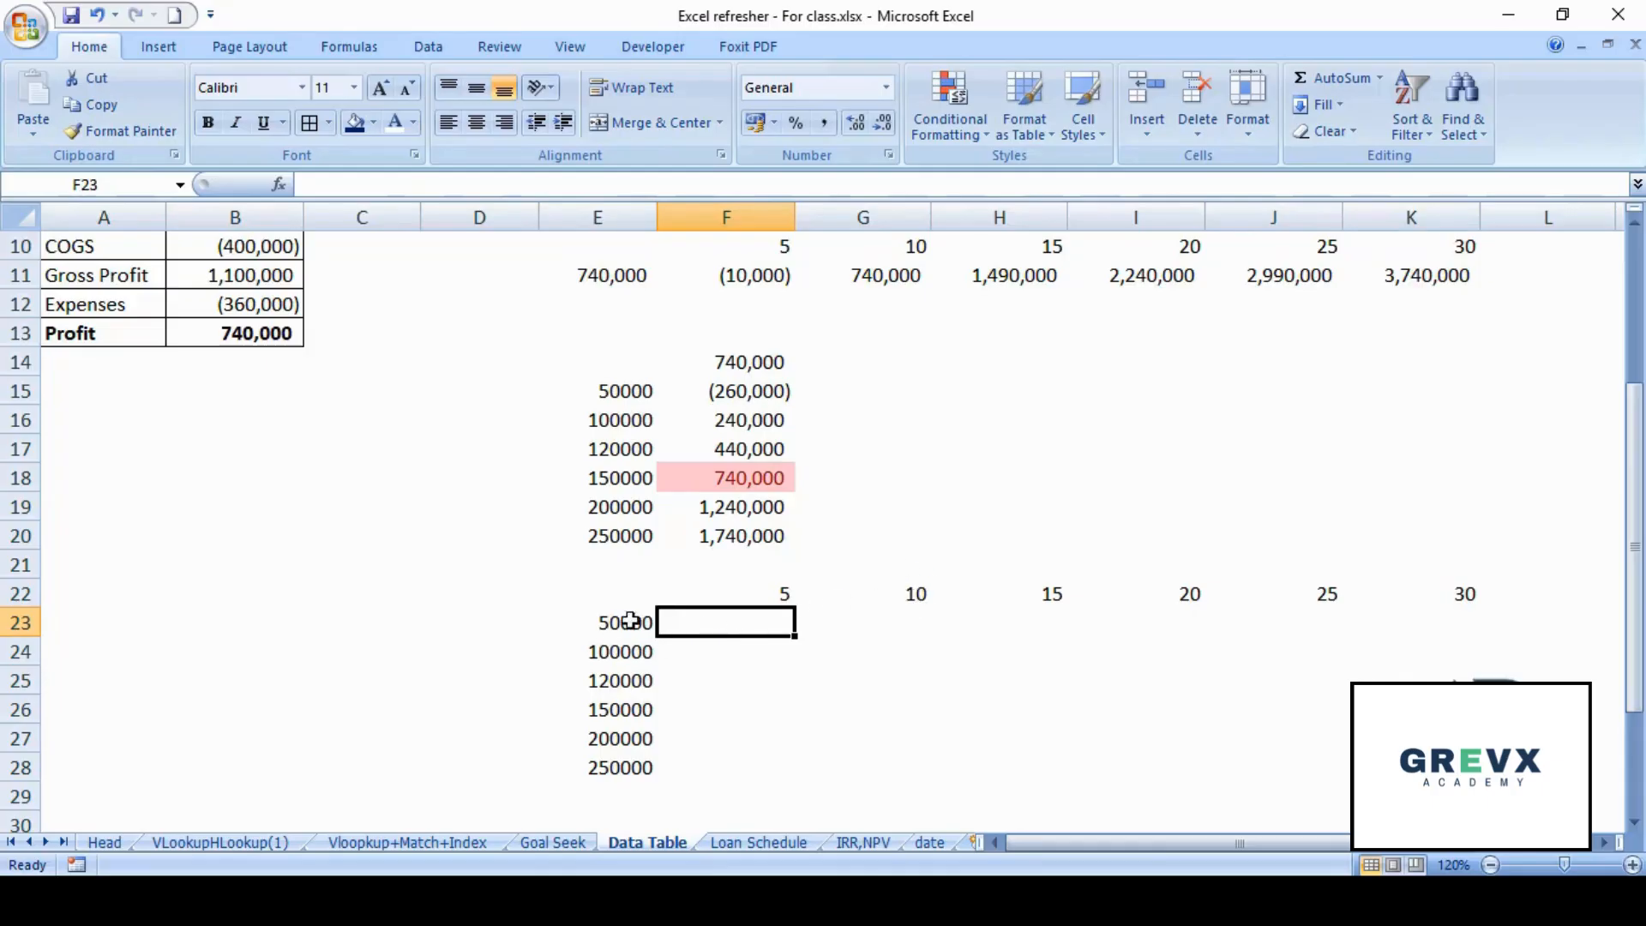
left_click(867, 627)
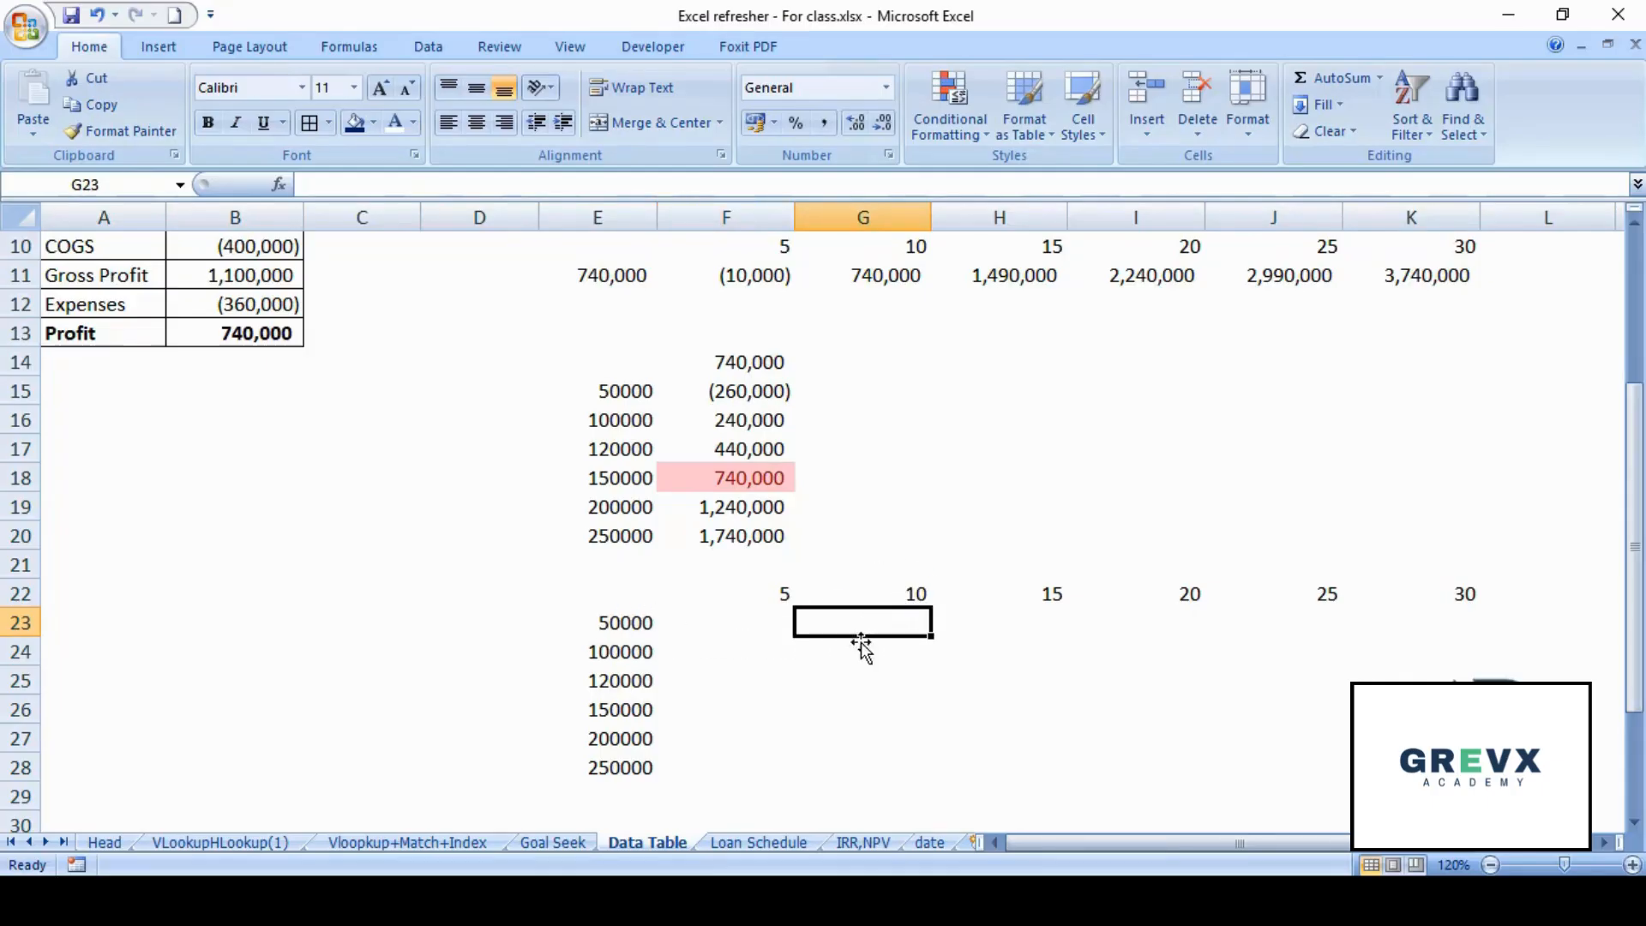
left_click(871, 739)
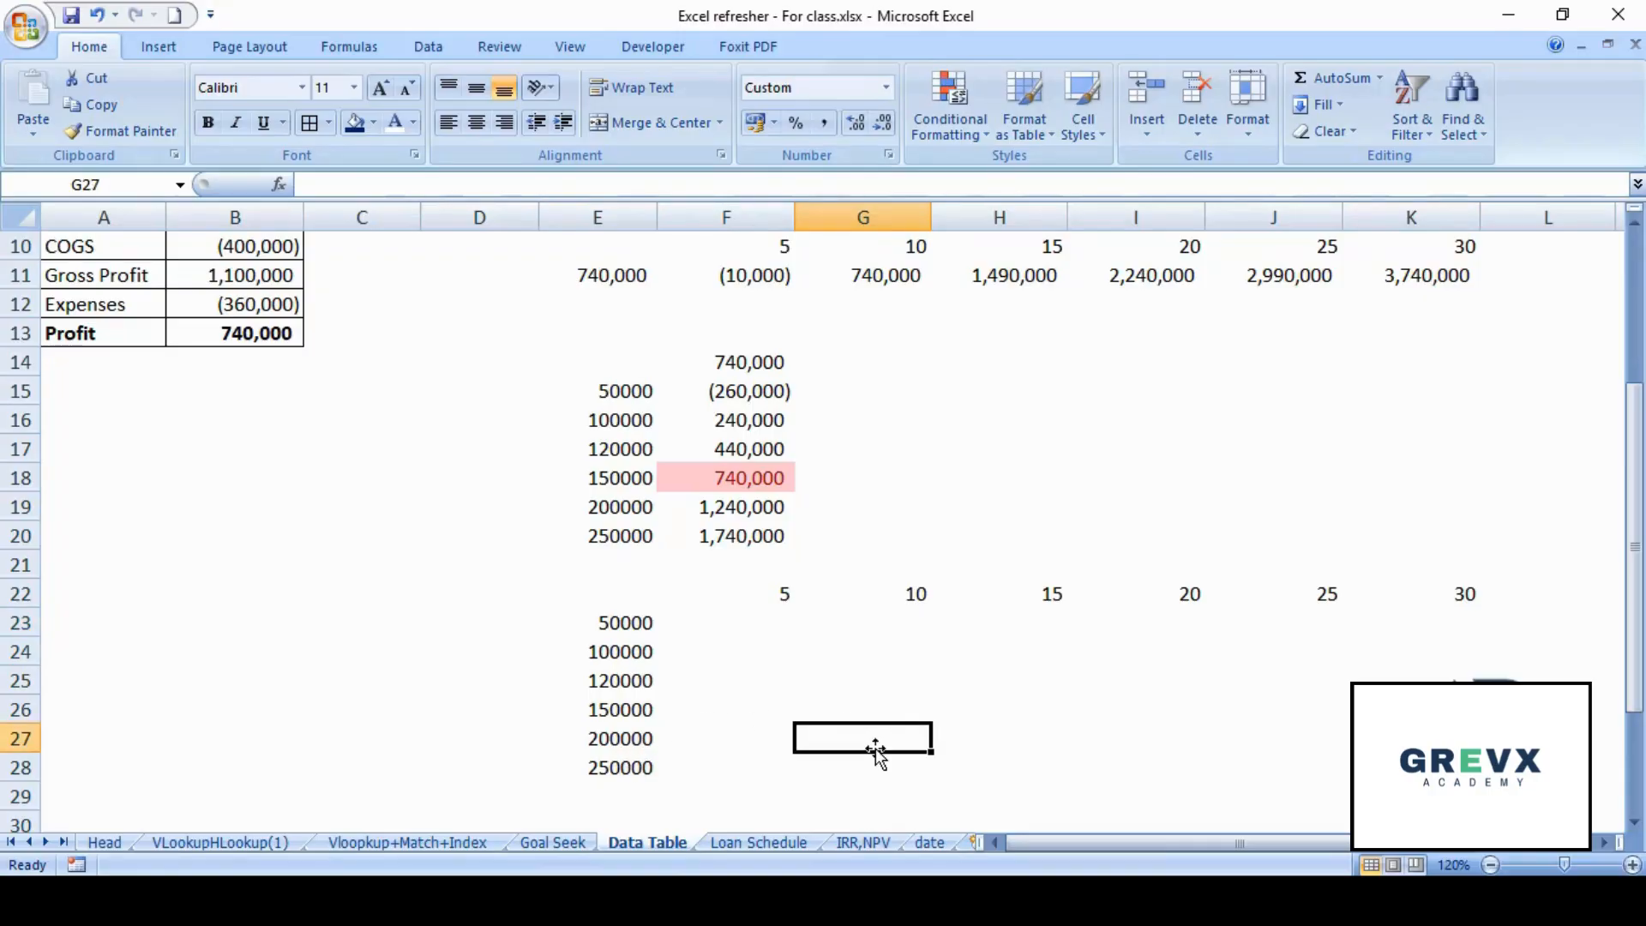
- Link the table's corner cell E22 to the Profit cell with the formula =B13
key("Up")
key("Up")
key("Up")
key("Up")
key("Up")
key("Left")
key("Left")
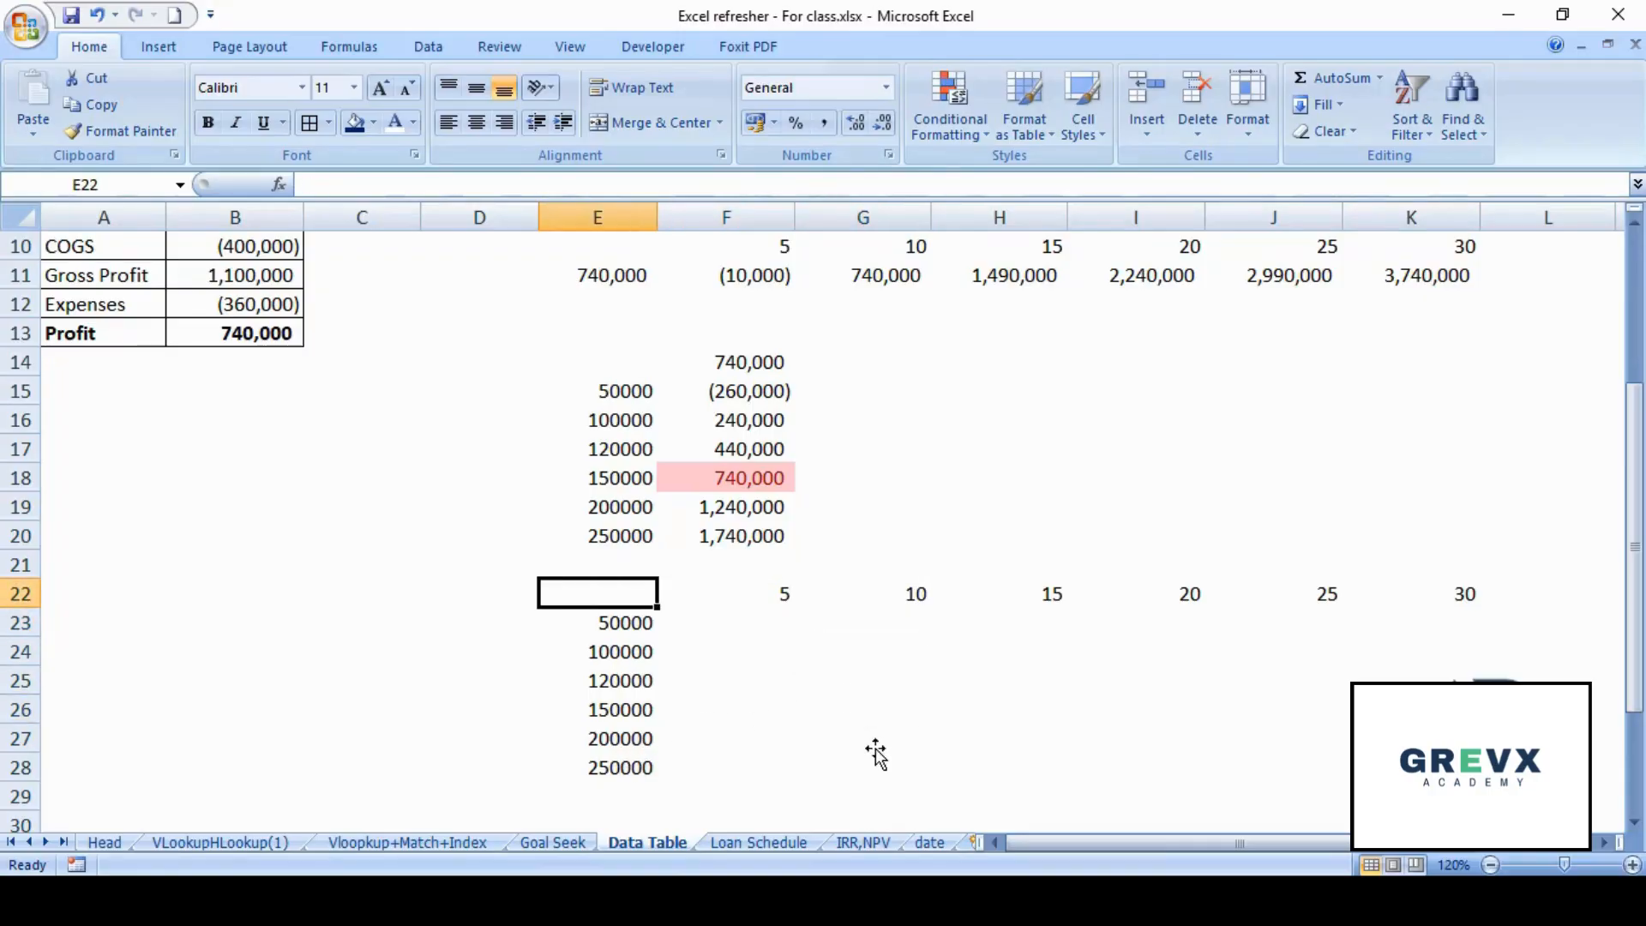
type("=")
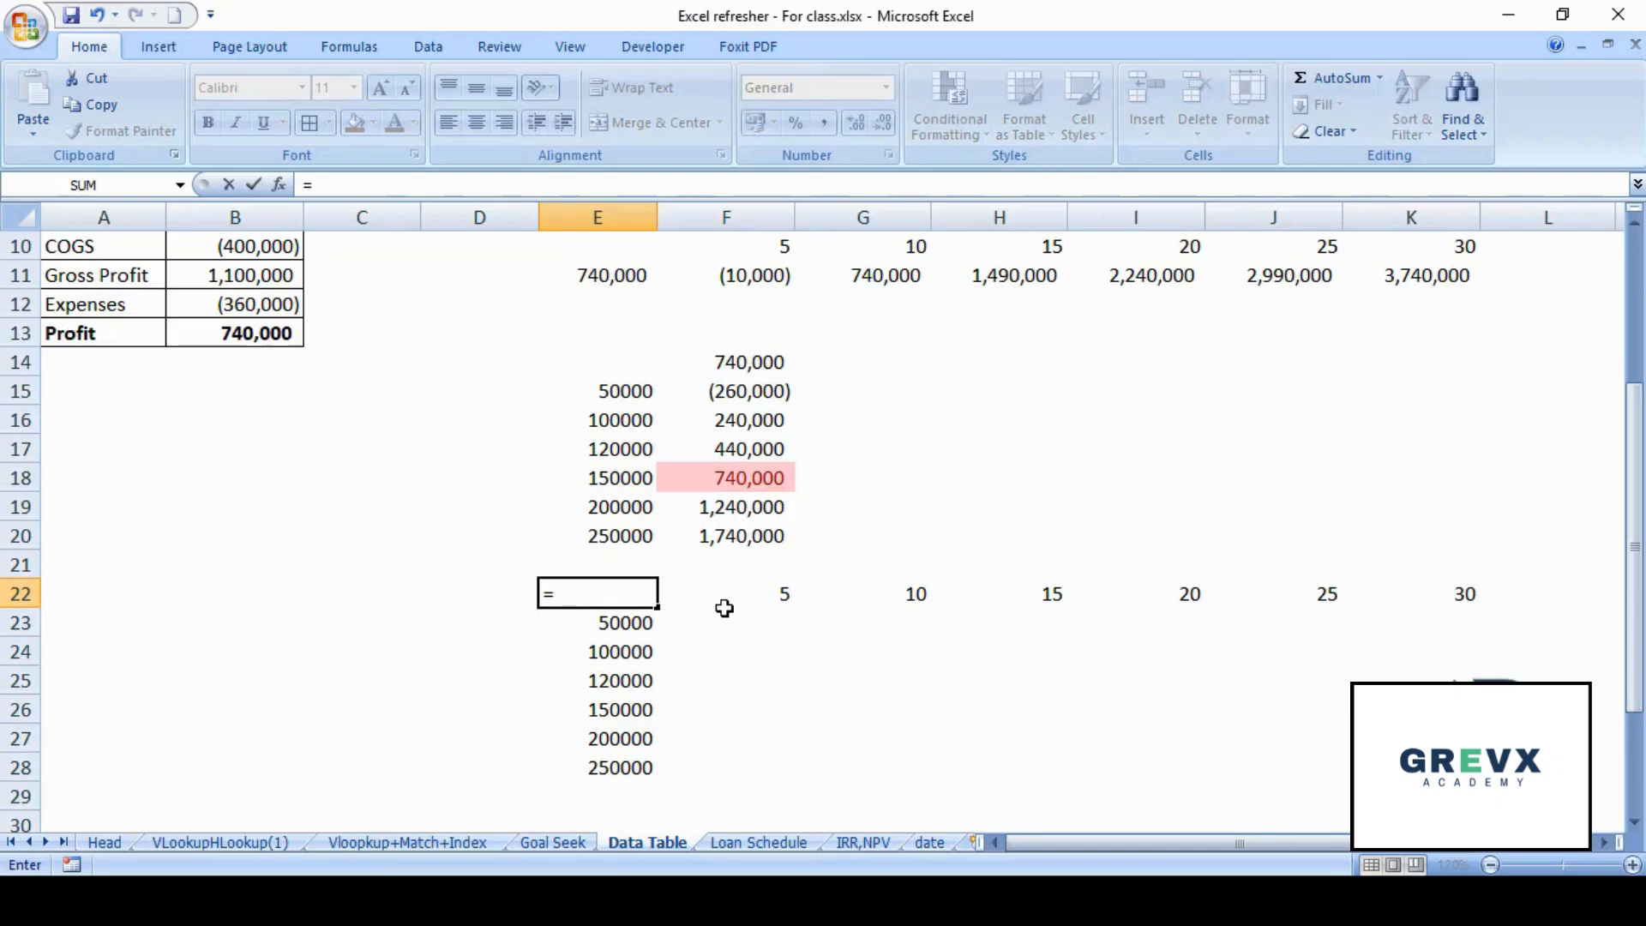
left_click(286, 334)
key("Return")
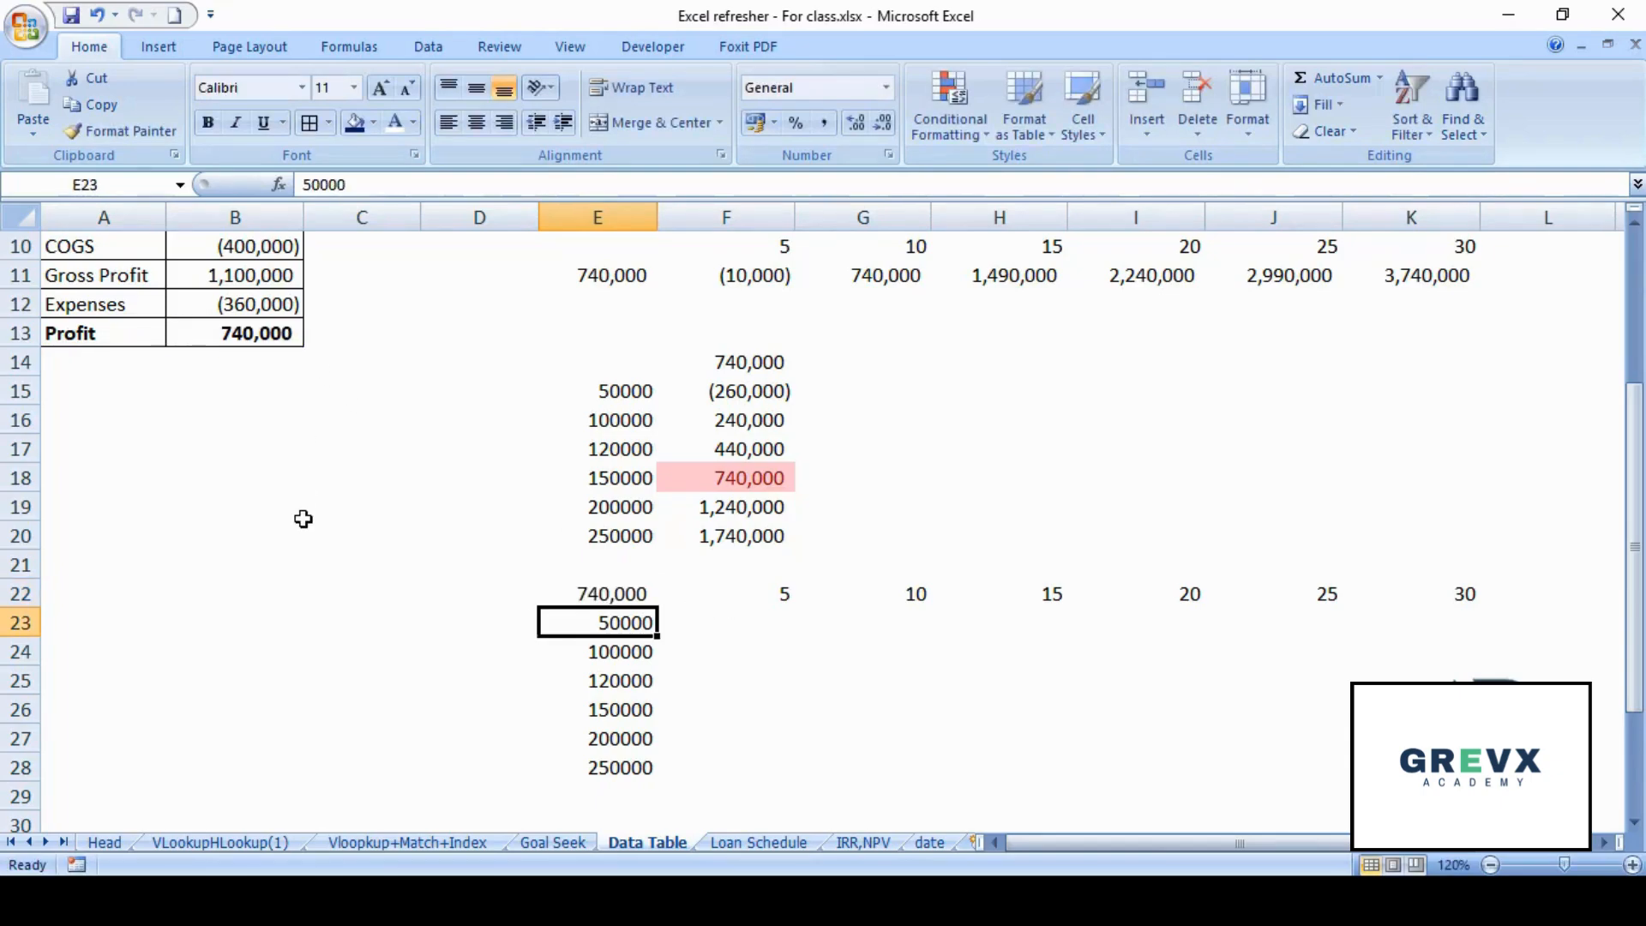
- Select the range E22:K28 and open the What-If Data Table dialog for it
key("Up")
key("ctrl+shift+Right")
key("ctrl+shift+Down")
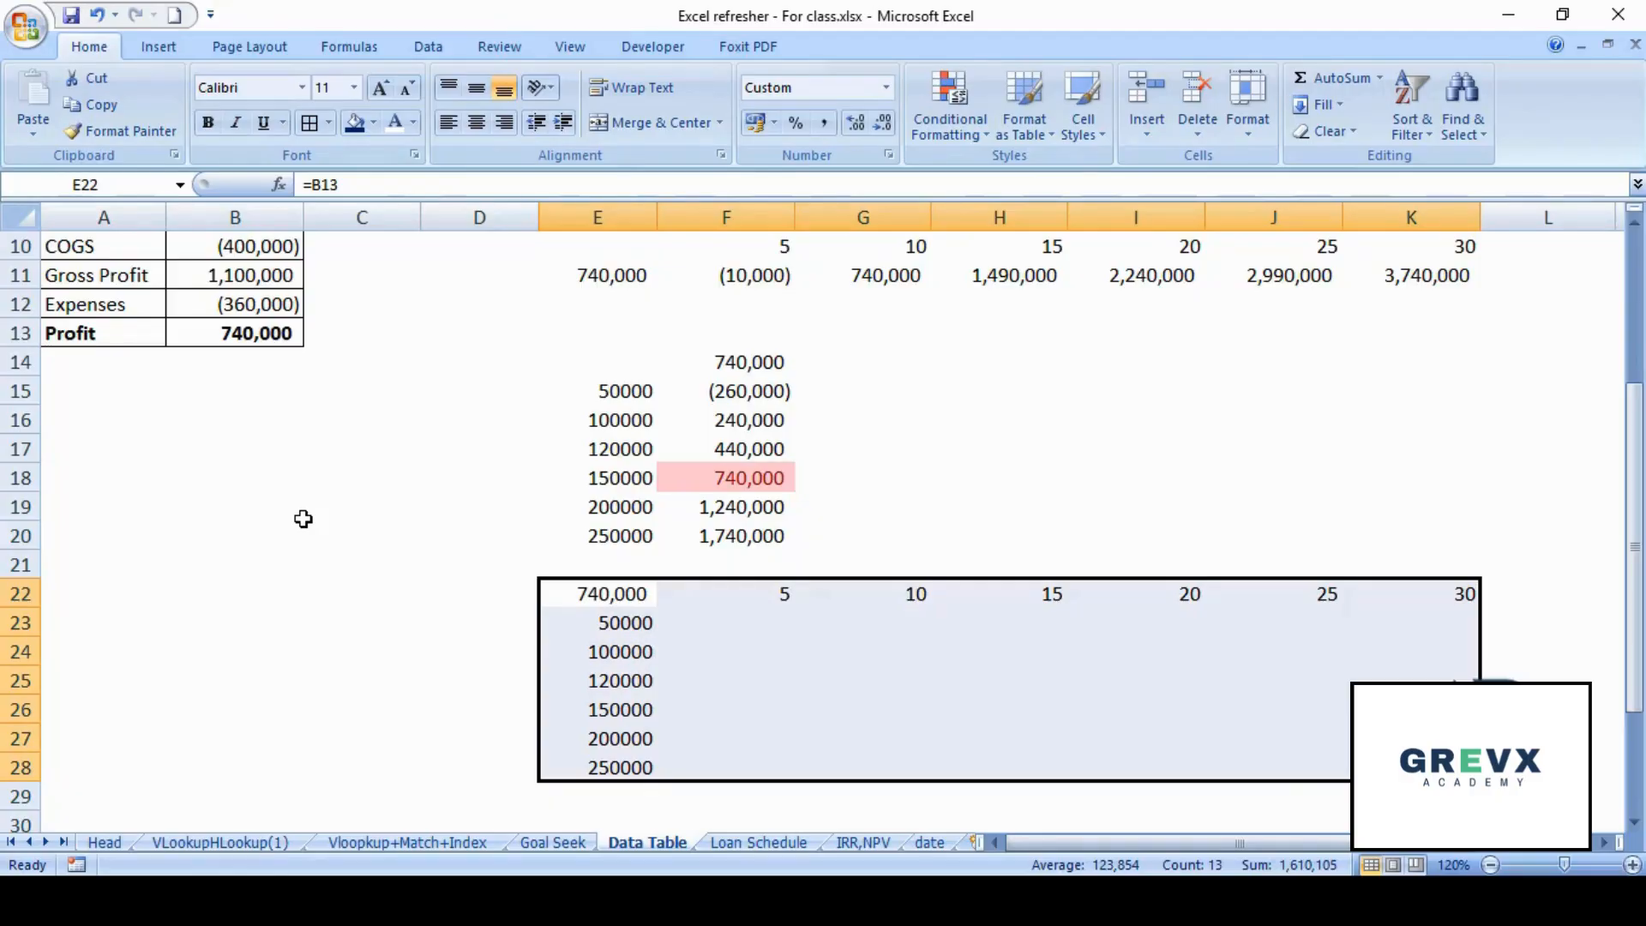
left_click(432, 49)
left_click(1083, 136)
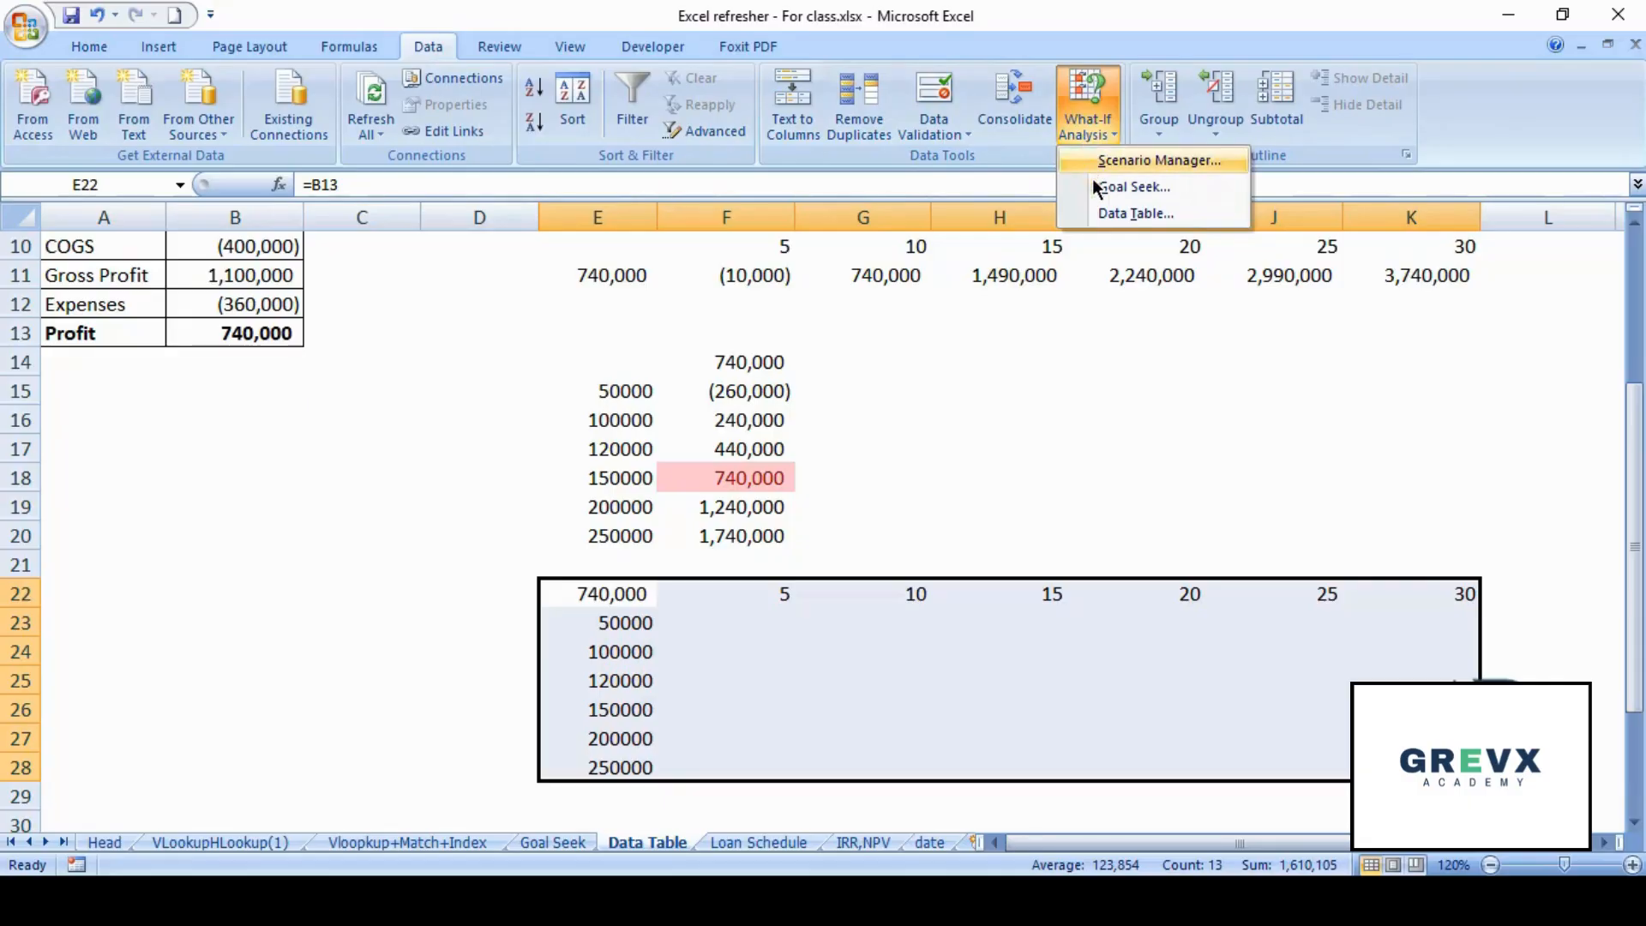
left_click(1104, 212)
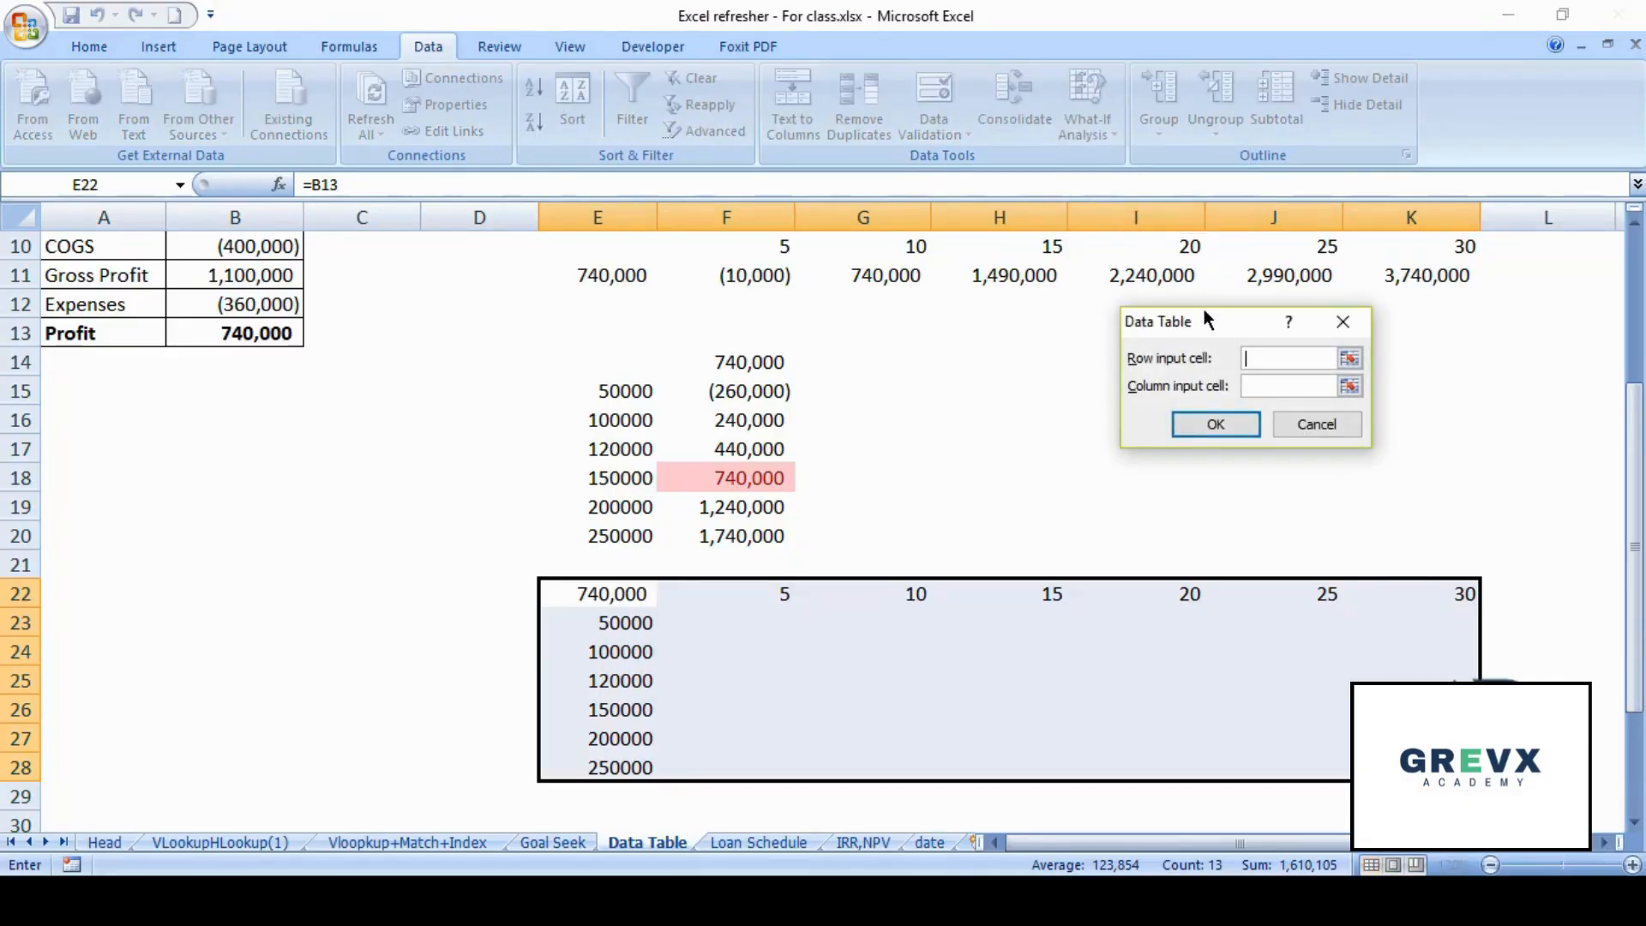
- Create the two-variable data table with Output $B$6 as row input cell and Selling Price $B$7 as column input cell
scroll(550, 398, "up", 2)
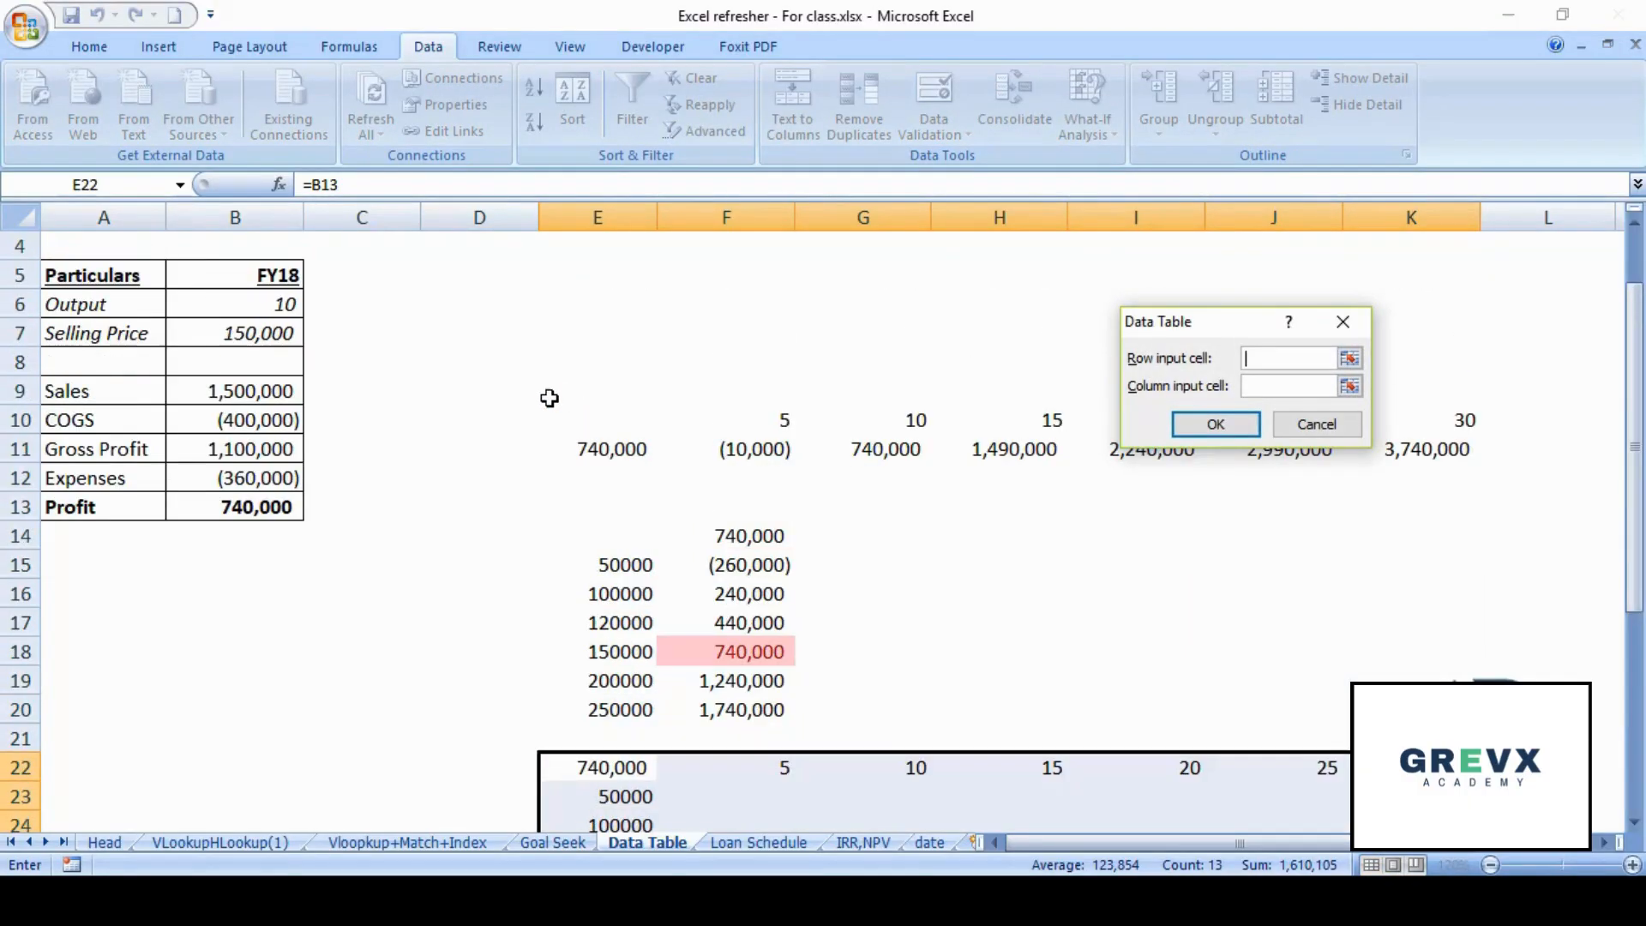
left_click(284, 306)
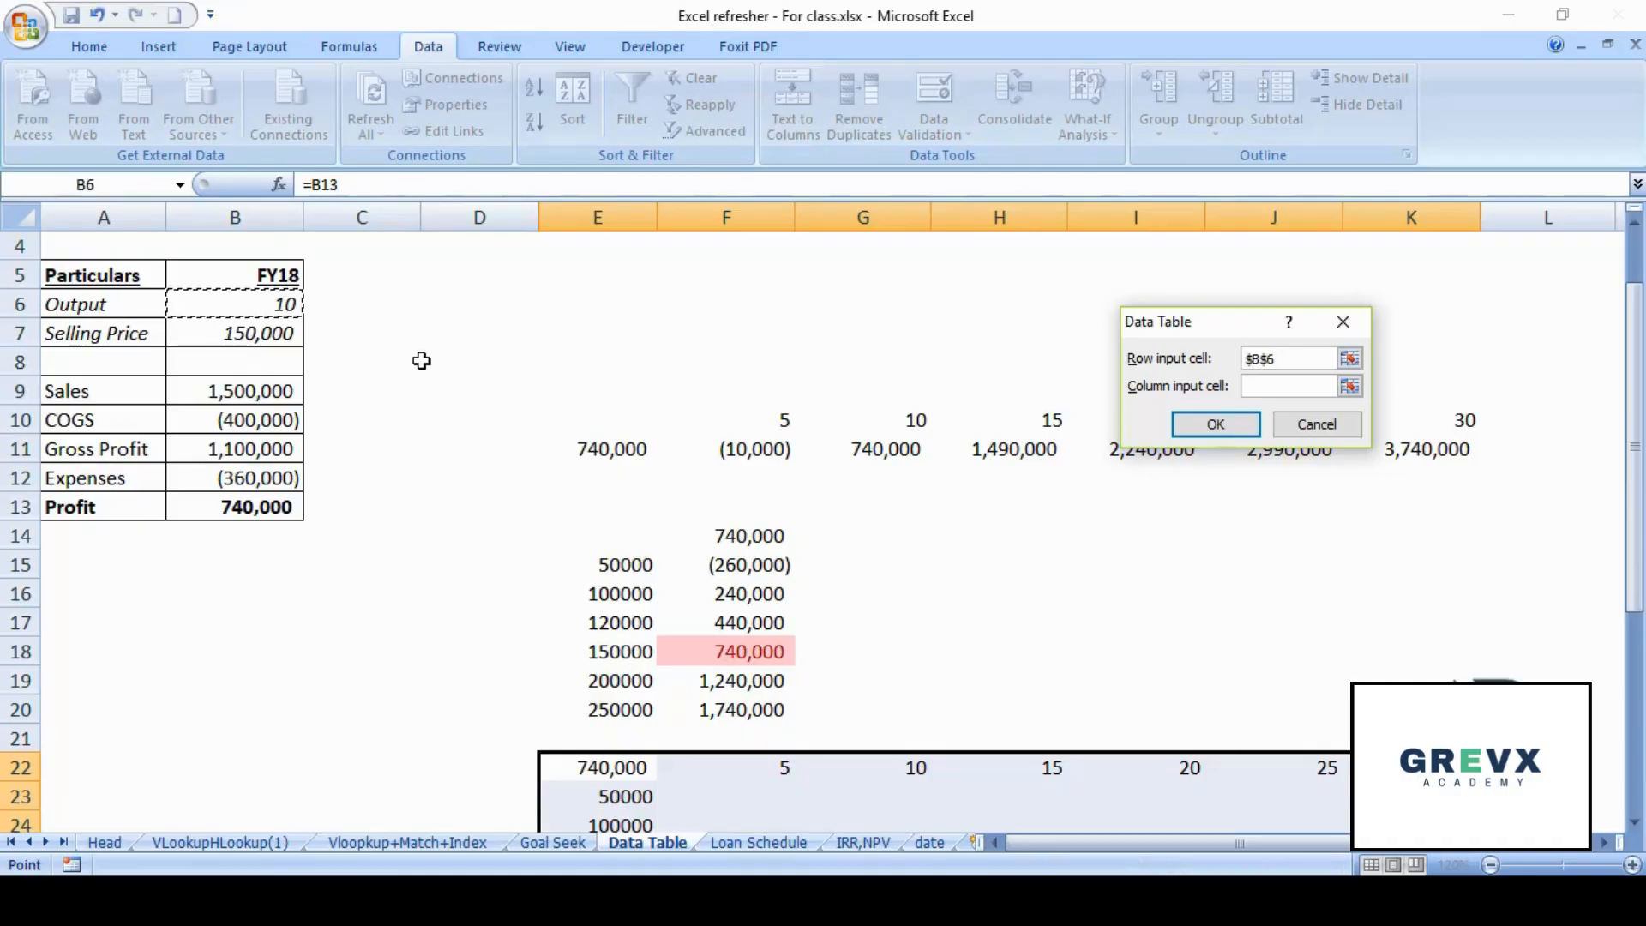
left_click(1268, 386)
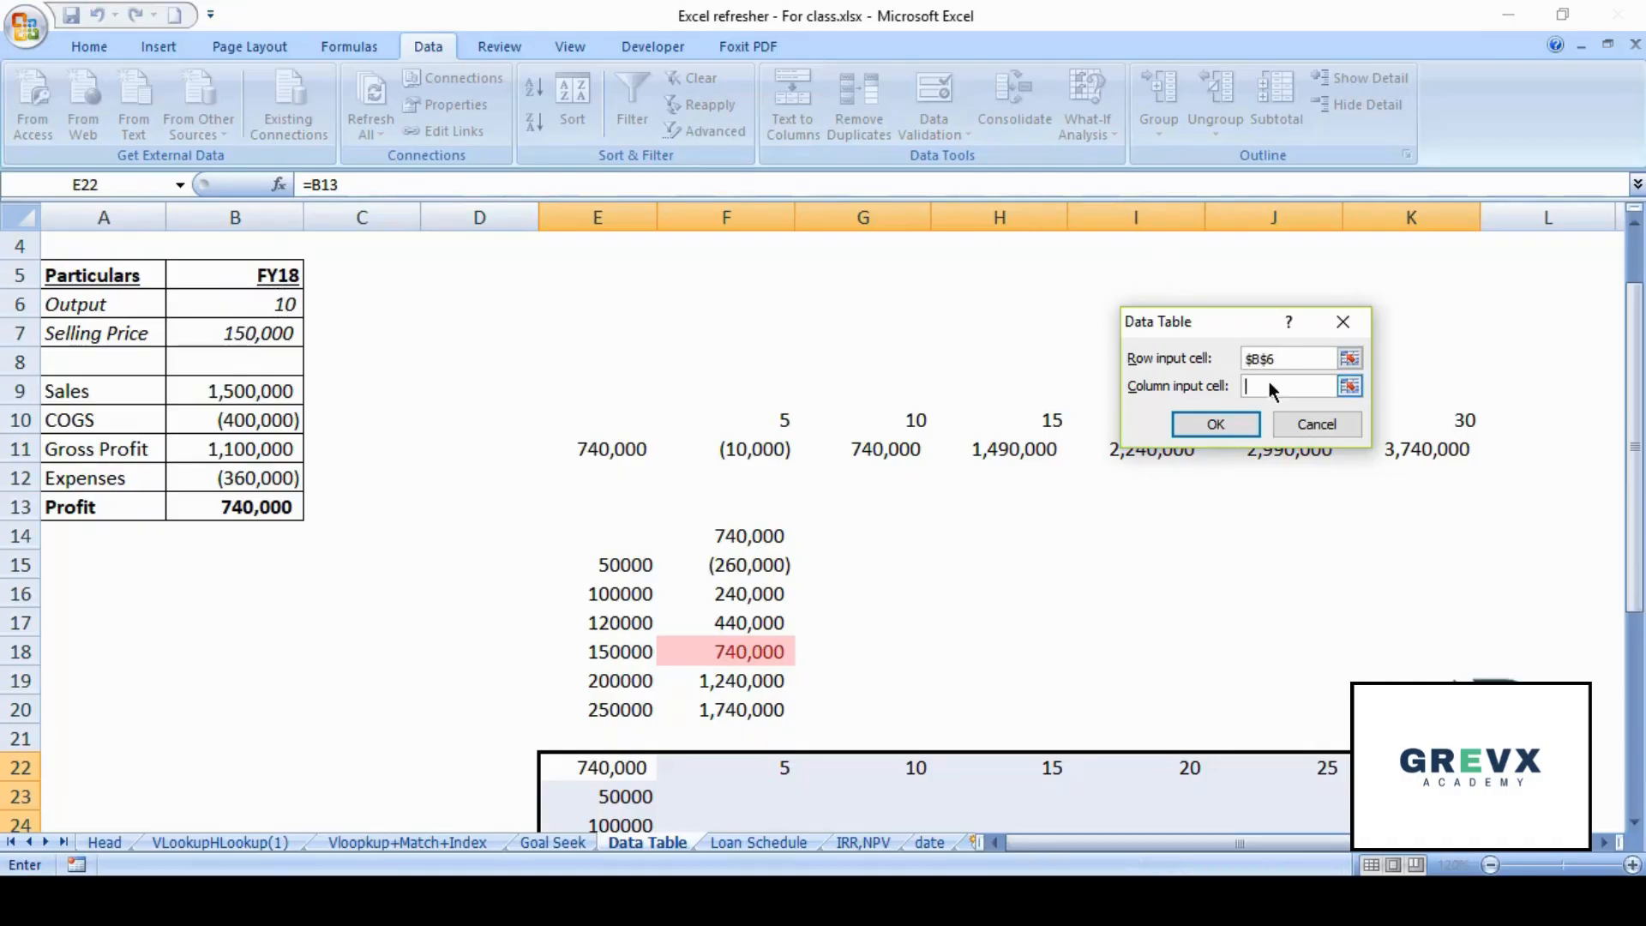
left_click(257, 336)
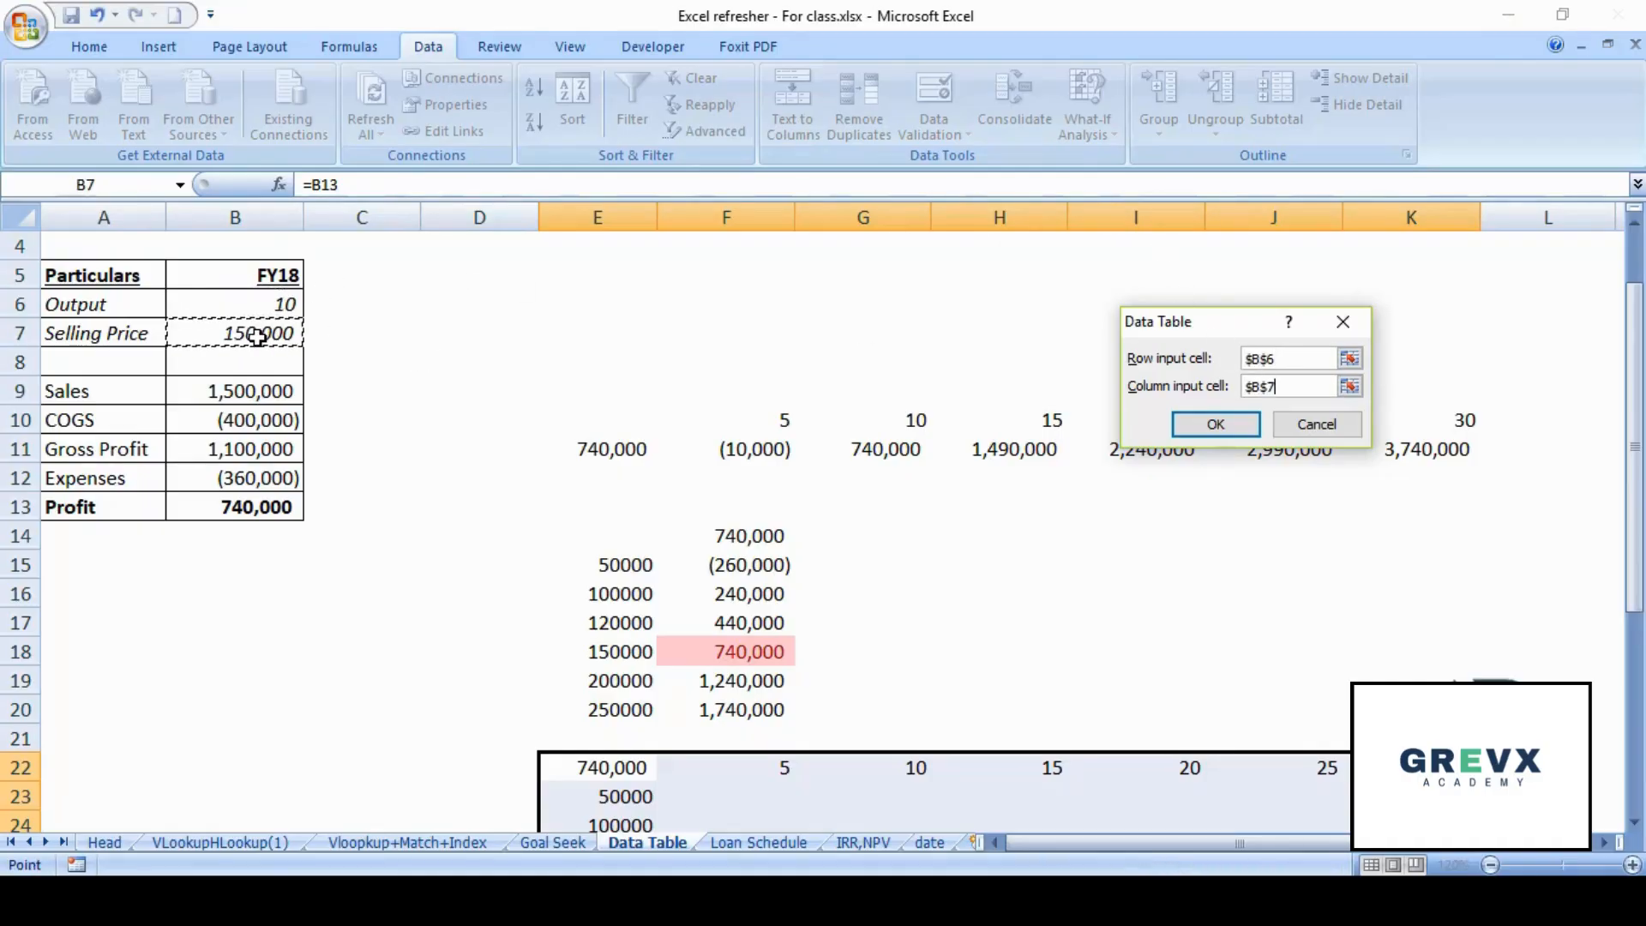
left_click(1196, 426)
scroll(908, 544, "down", 3)
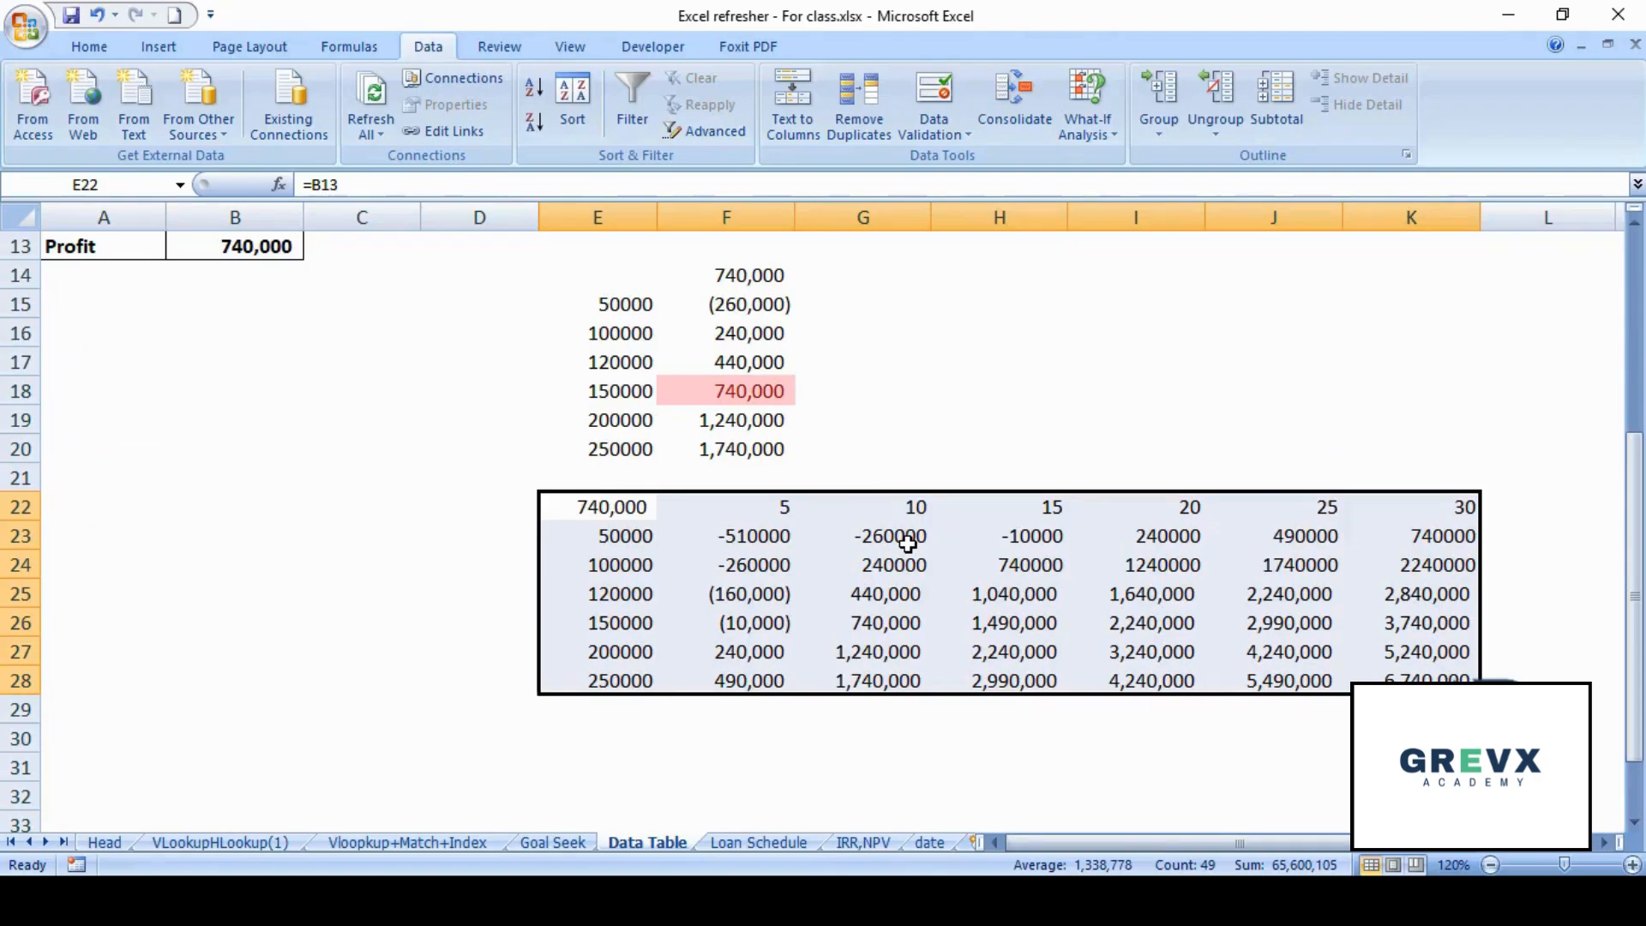
- Add an Equal To conditional formatting rule to F23:K28 that marks values matching =$B$13 with Light Red Fill with Dark Red Text
key("Right")
key("Down")
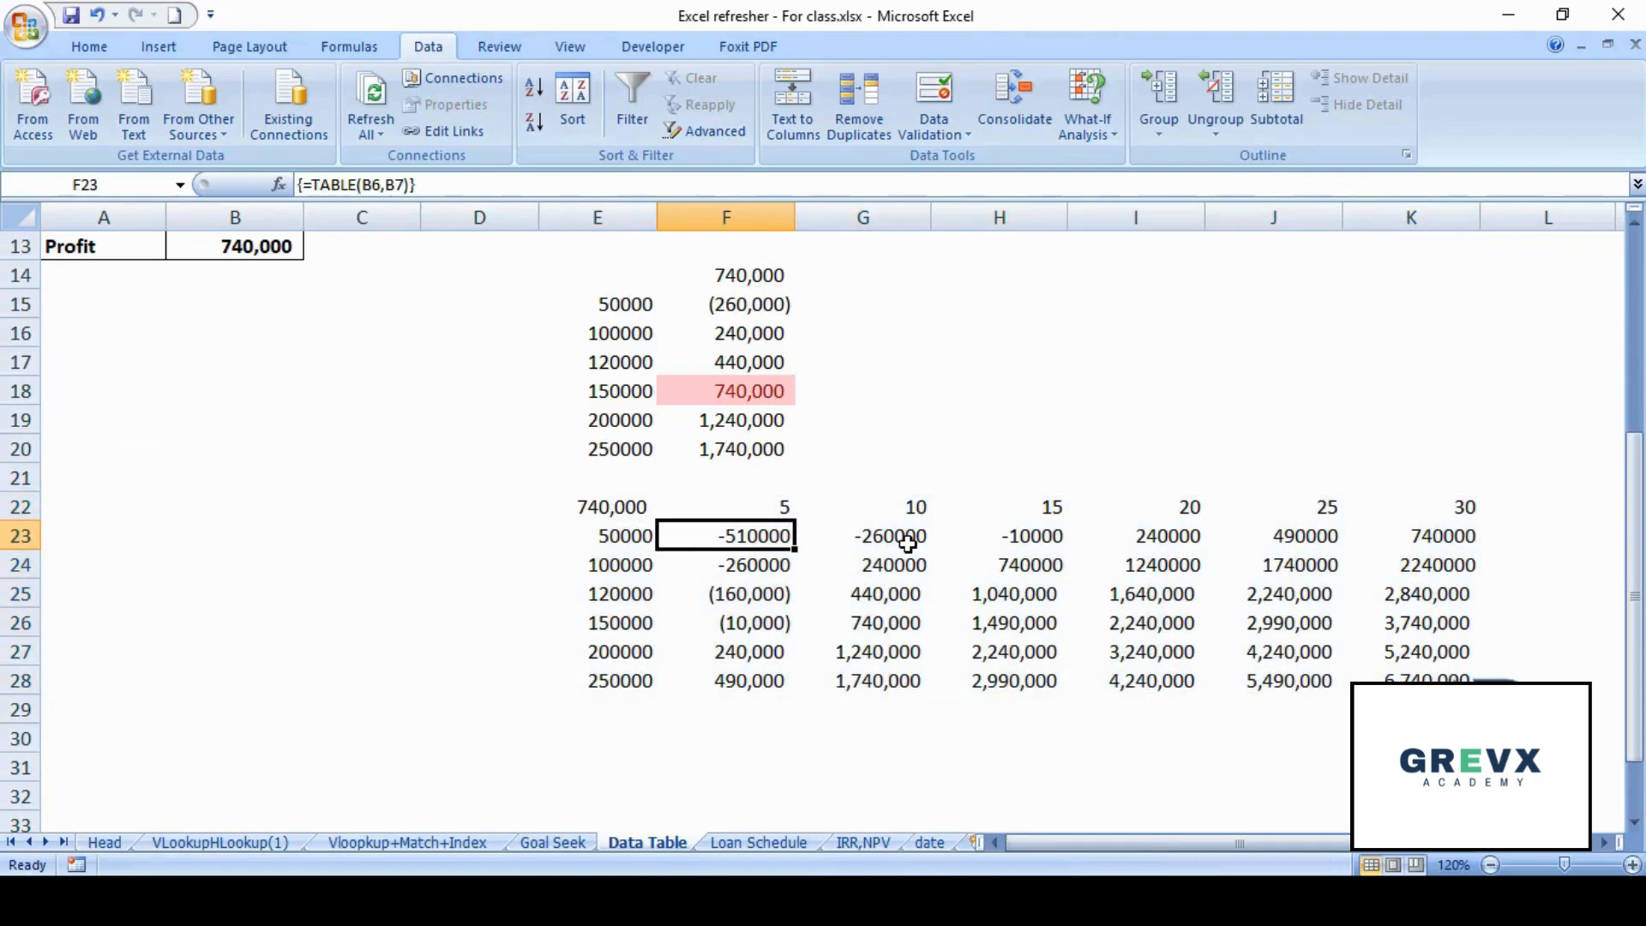
key("ctrl+shift+Right")
key("ctrl+shift+Down")
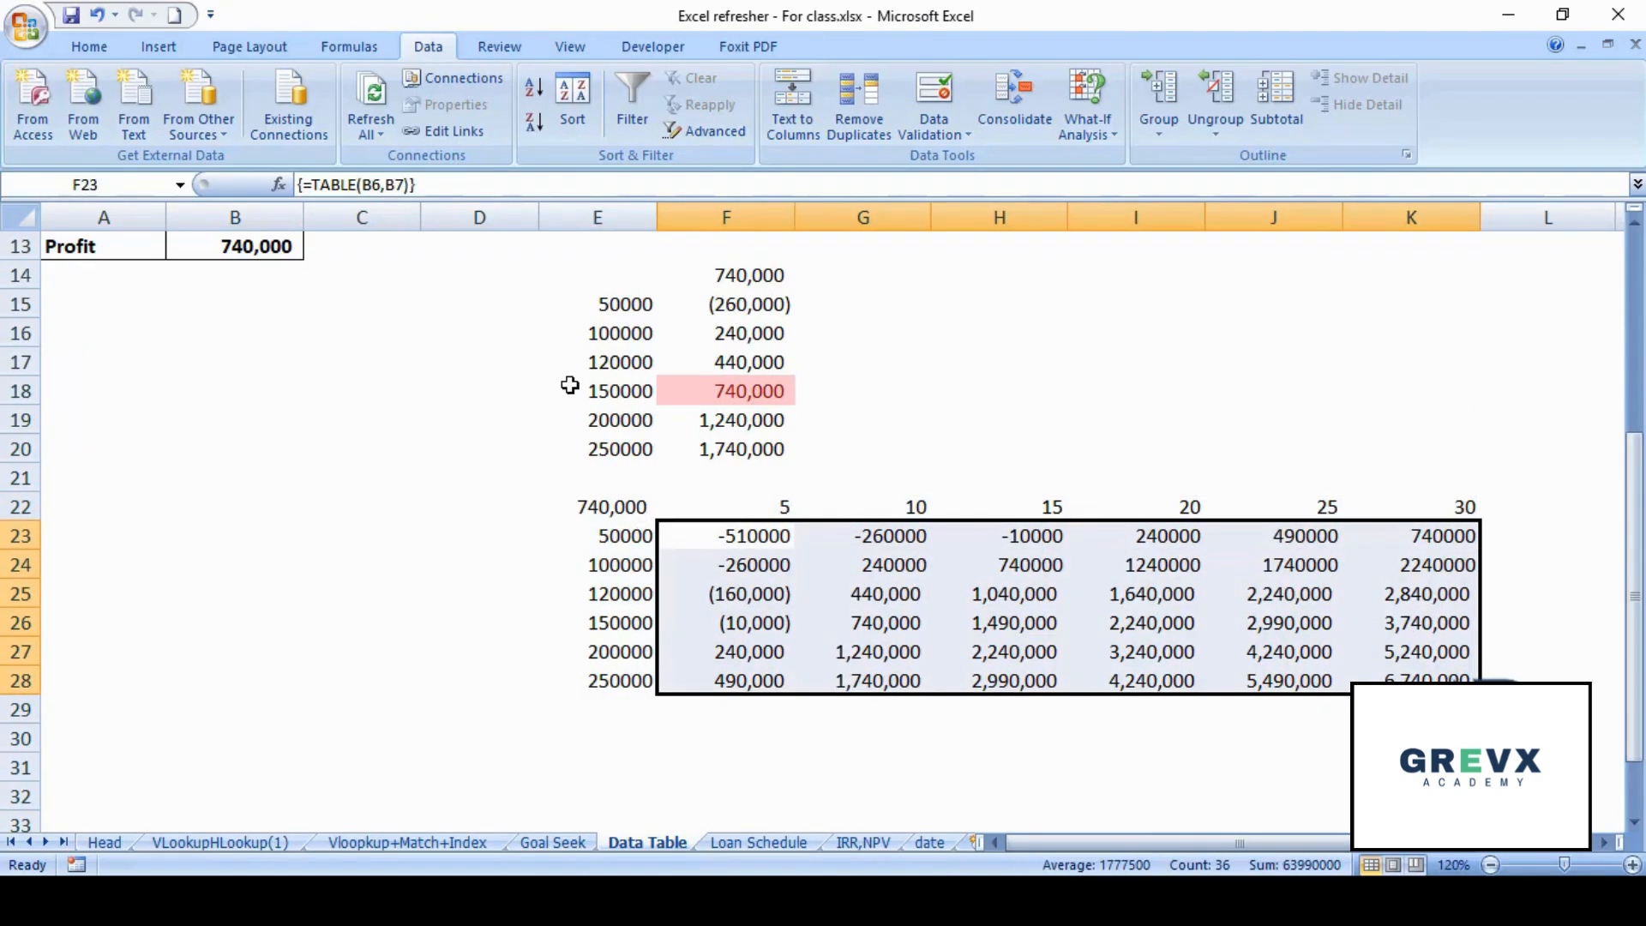
scroll(570, 385, "up", 3)
scroll(570, 385, "down", 3)
left_click(86, 47)
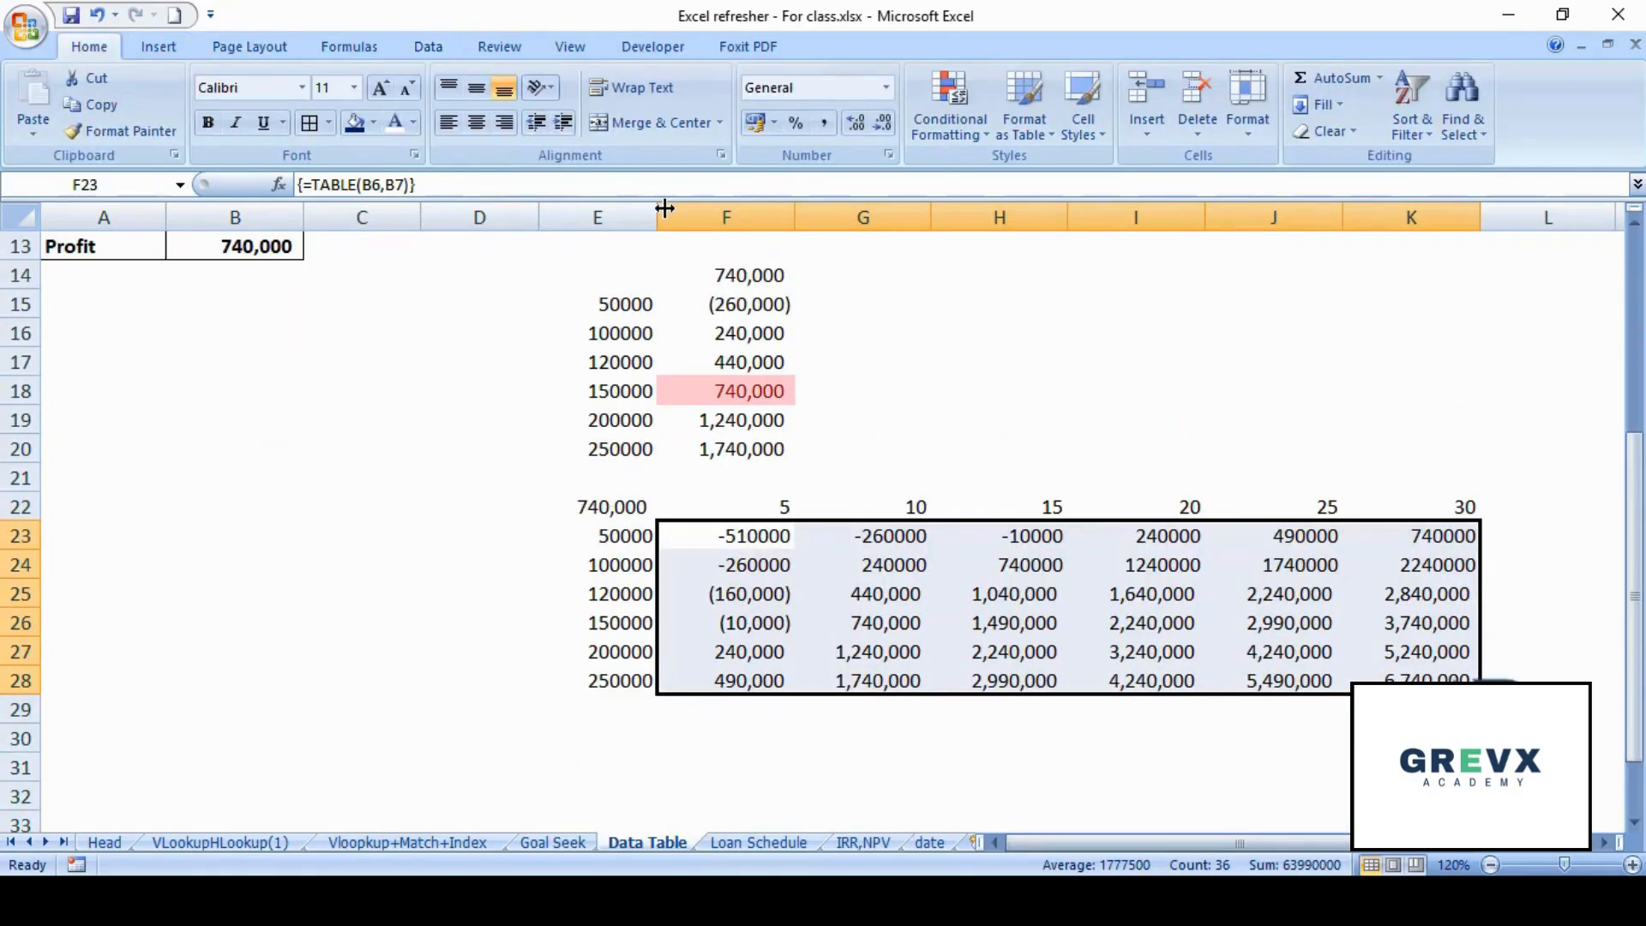
left_click(946, 130)
mouse_move(964, 171)
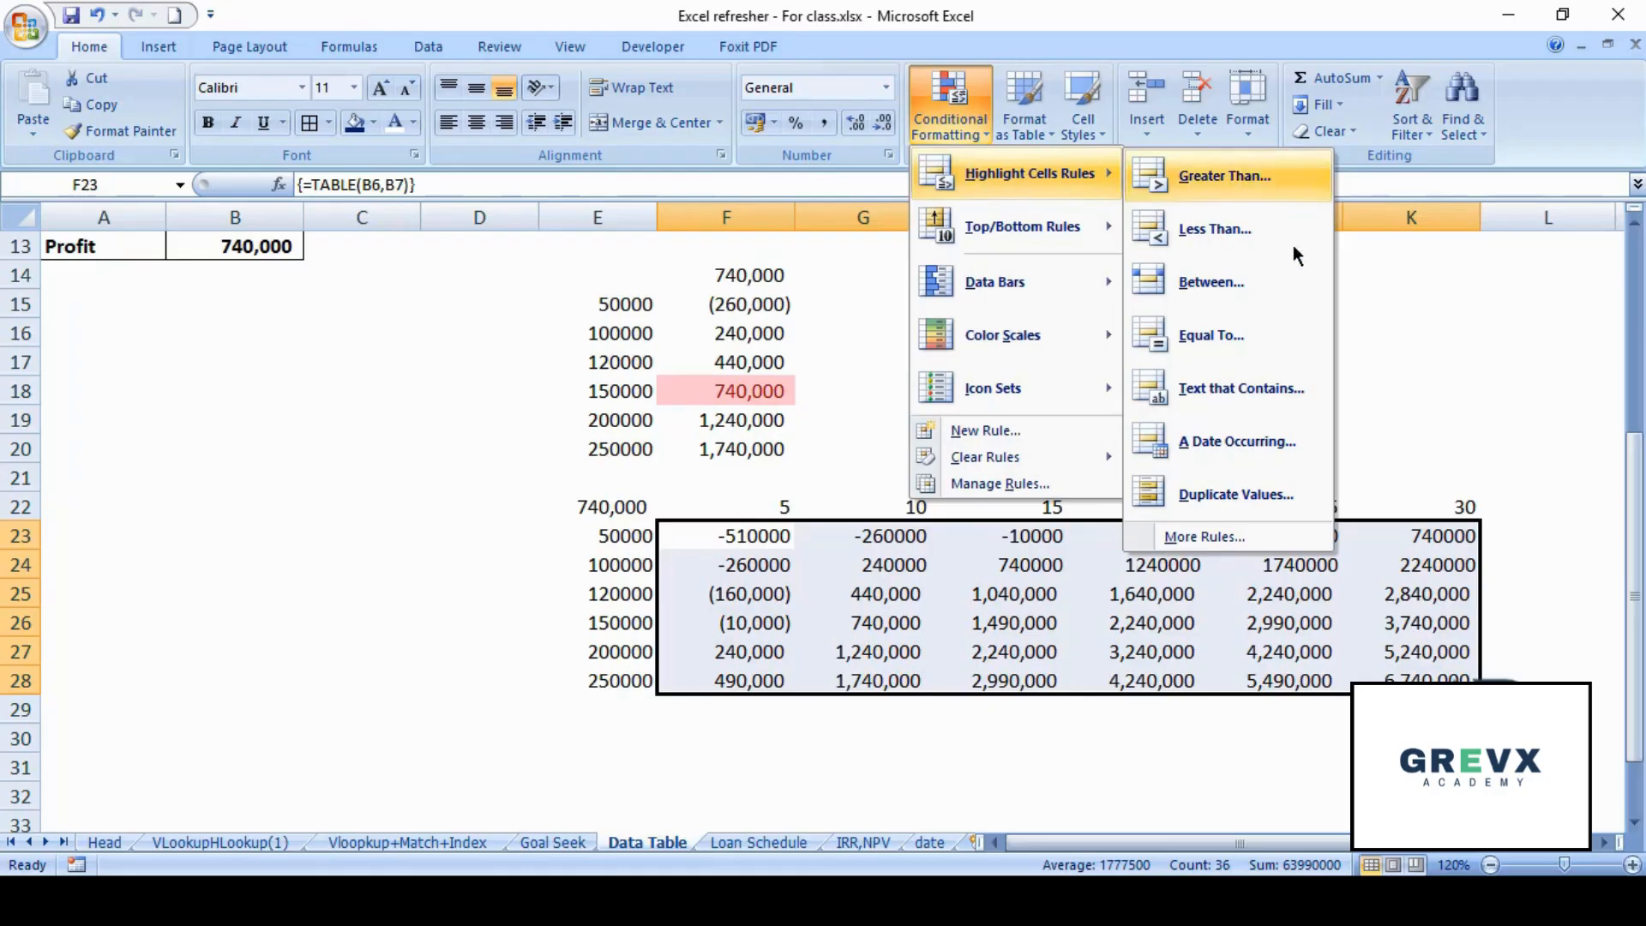
left_click(1254, 330)
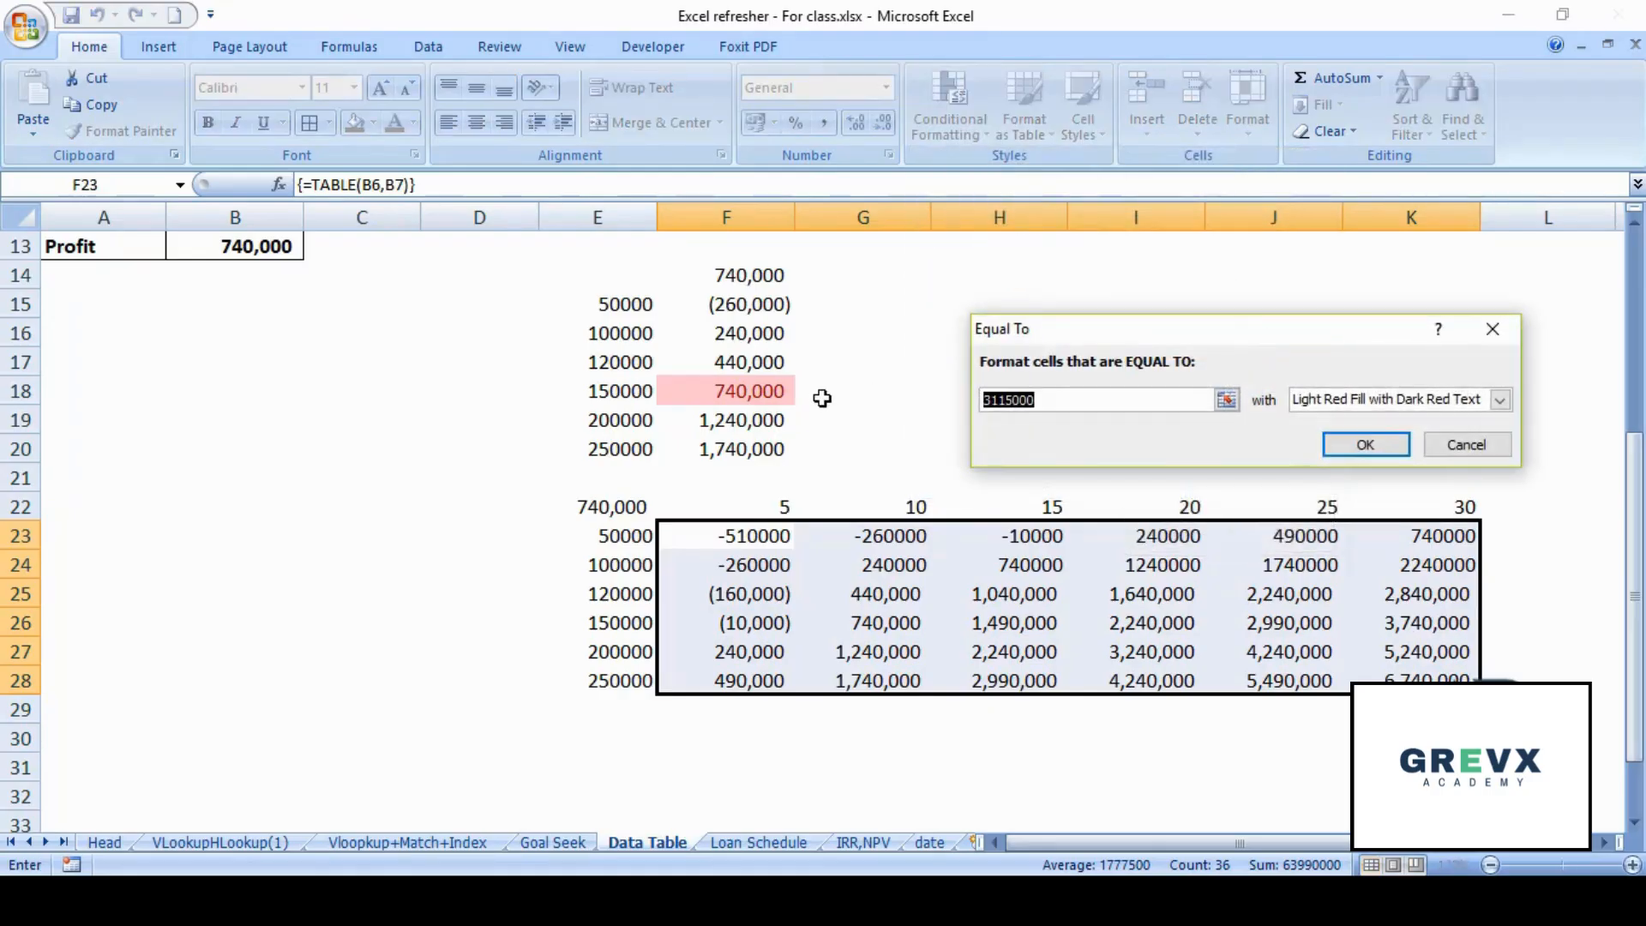
left_click(273, 249)
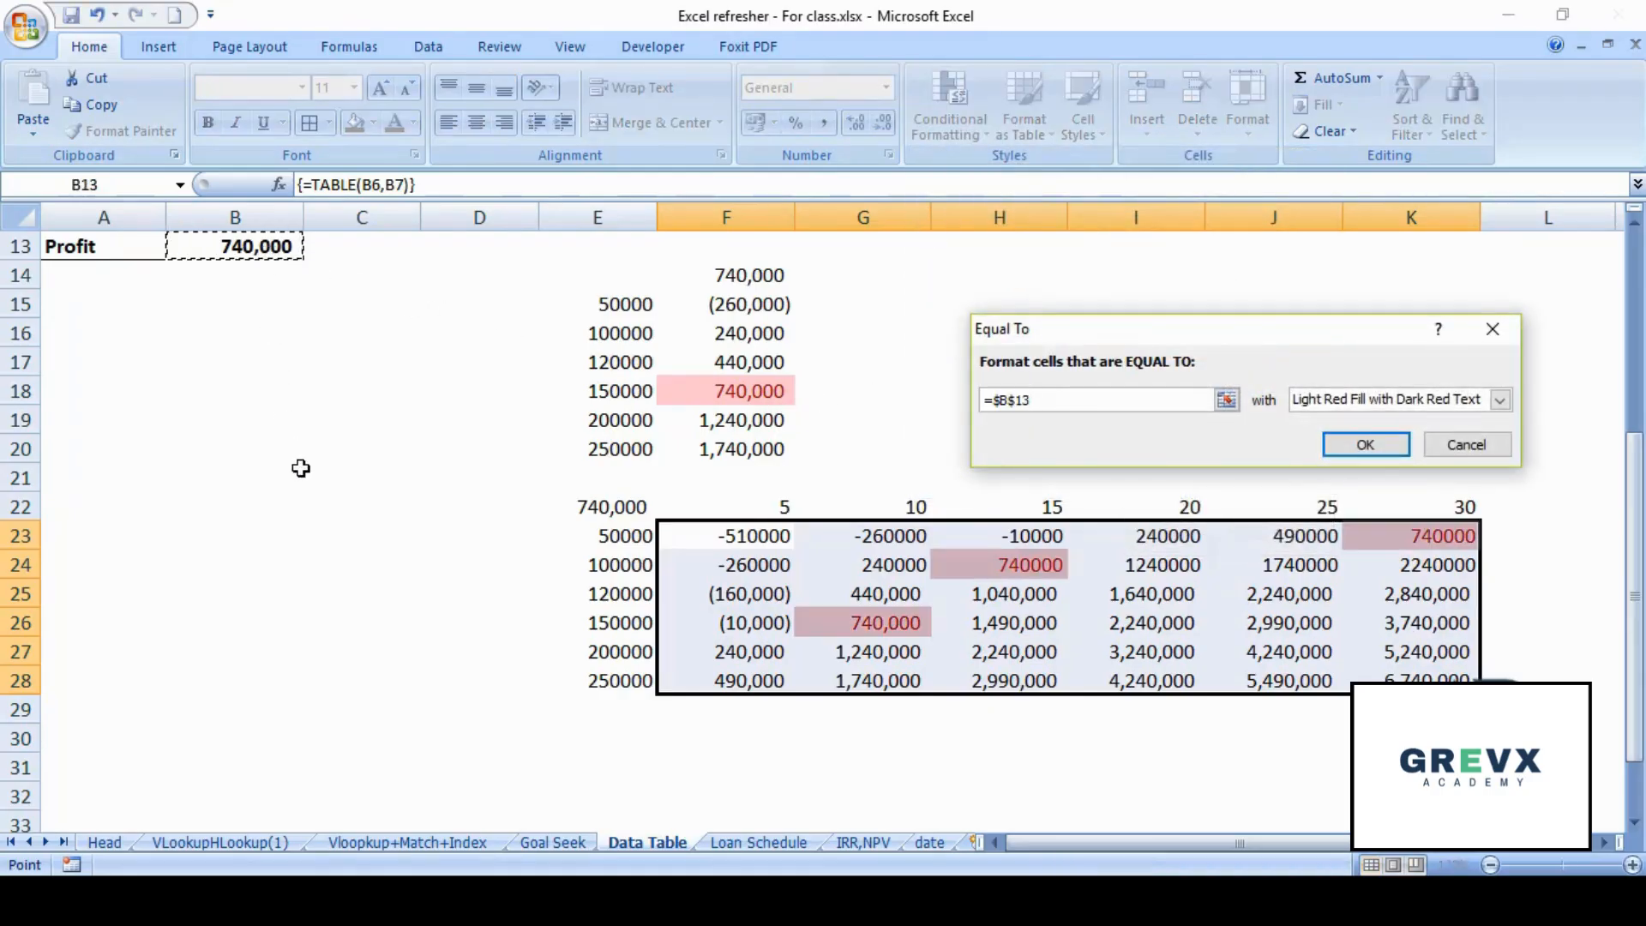
scroll(310, 461, "up", 2)
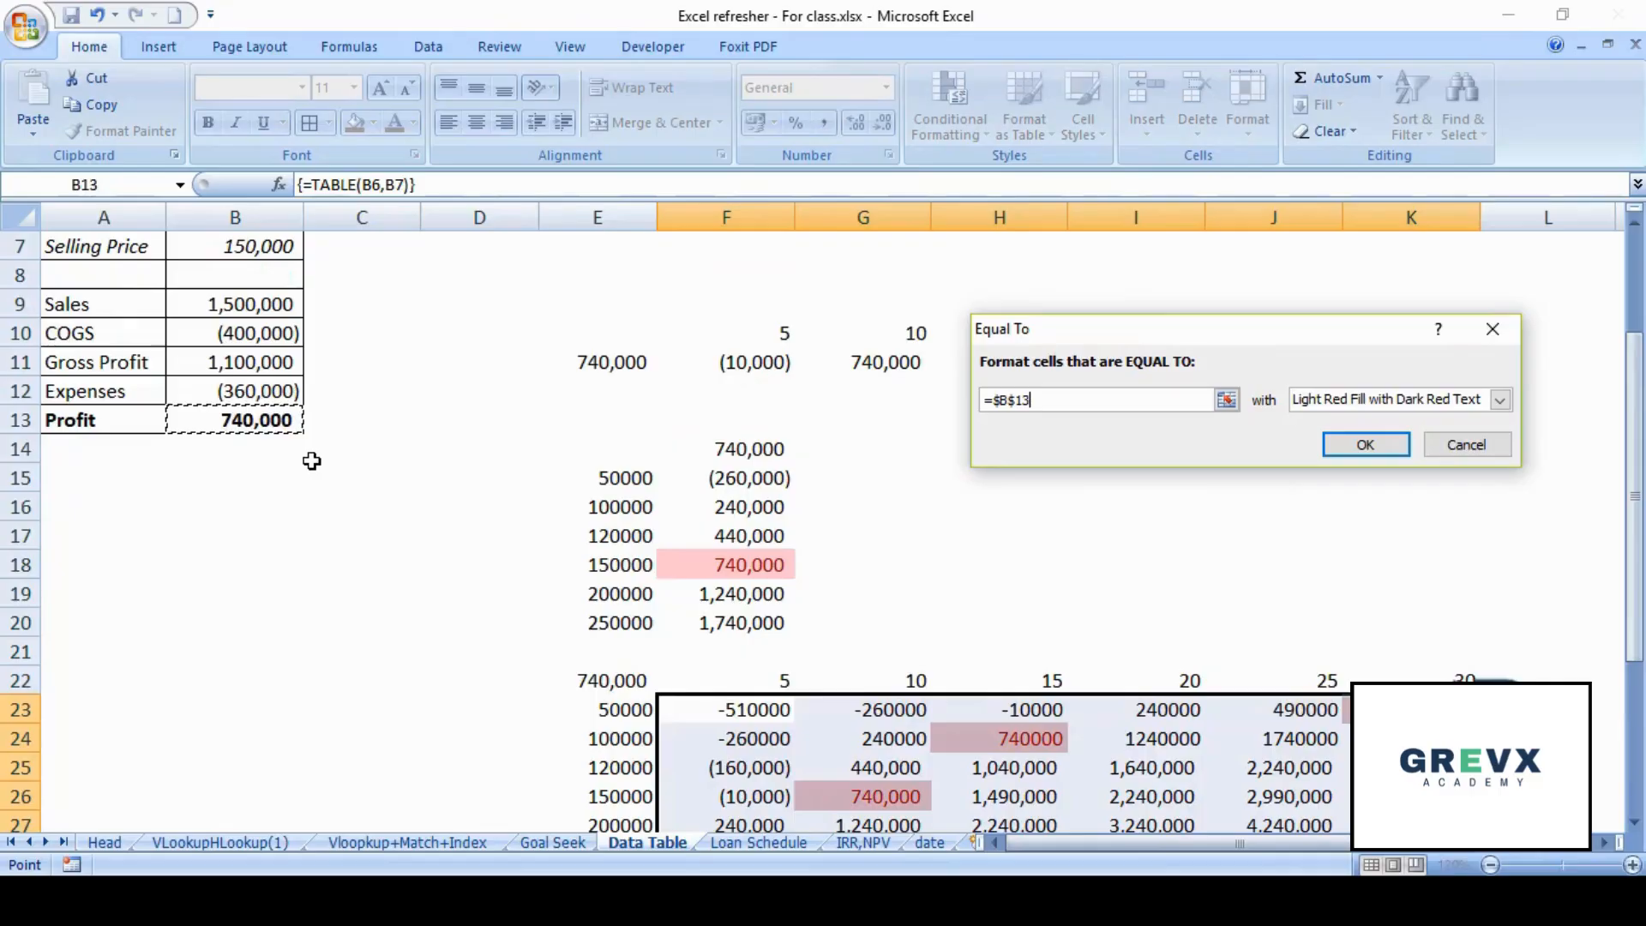
key("Return")
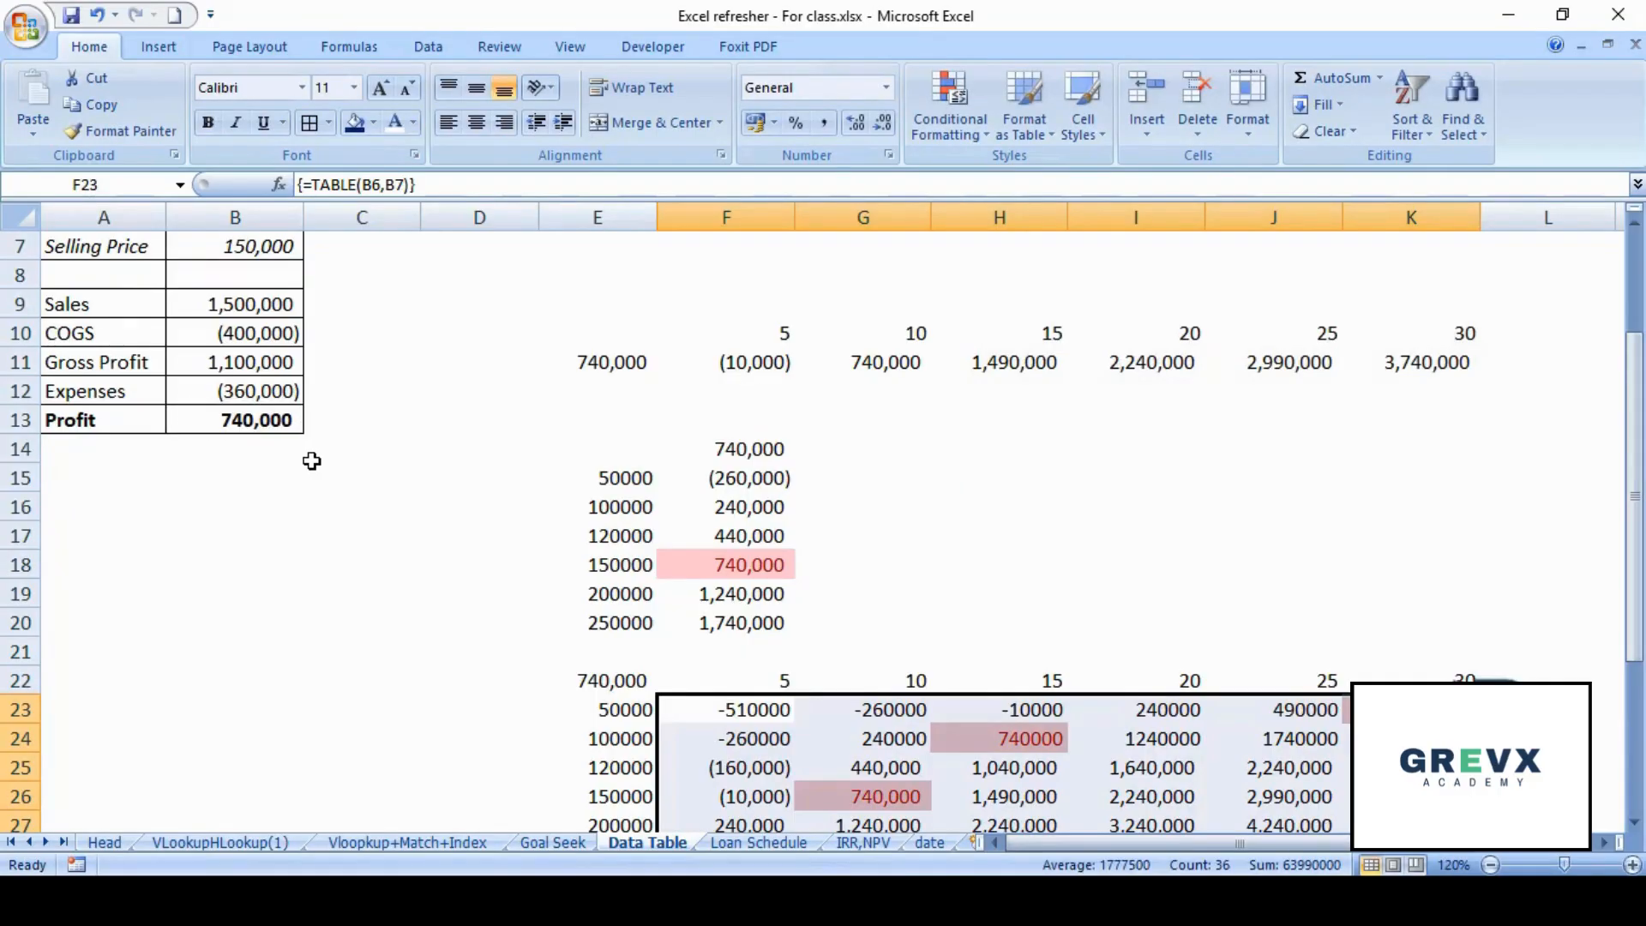
- Deselect the two-variable table and examine which output and selling price combinations are highlighted in F23:K28
key("Down")
key("Down")
key("Down")
key("Down")
key("Down")
key("Down")
key("Left")
key("Left")
key("Left")
key("Left")
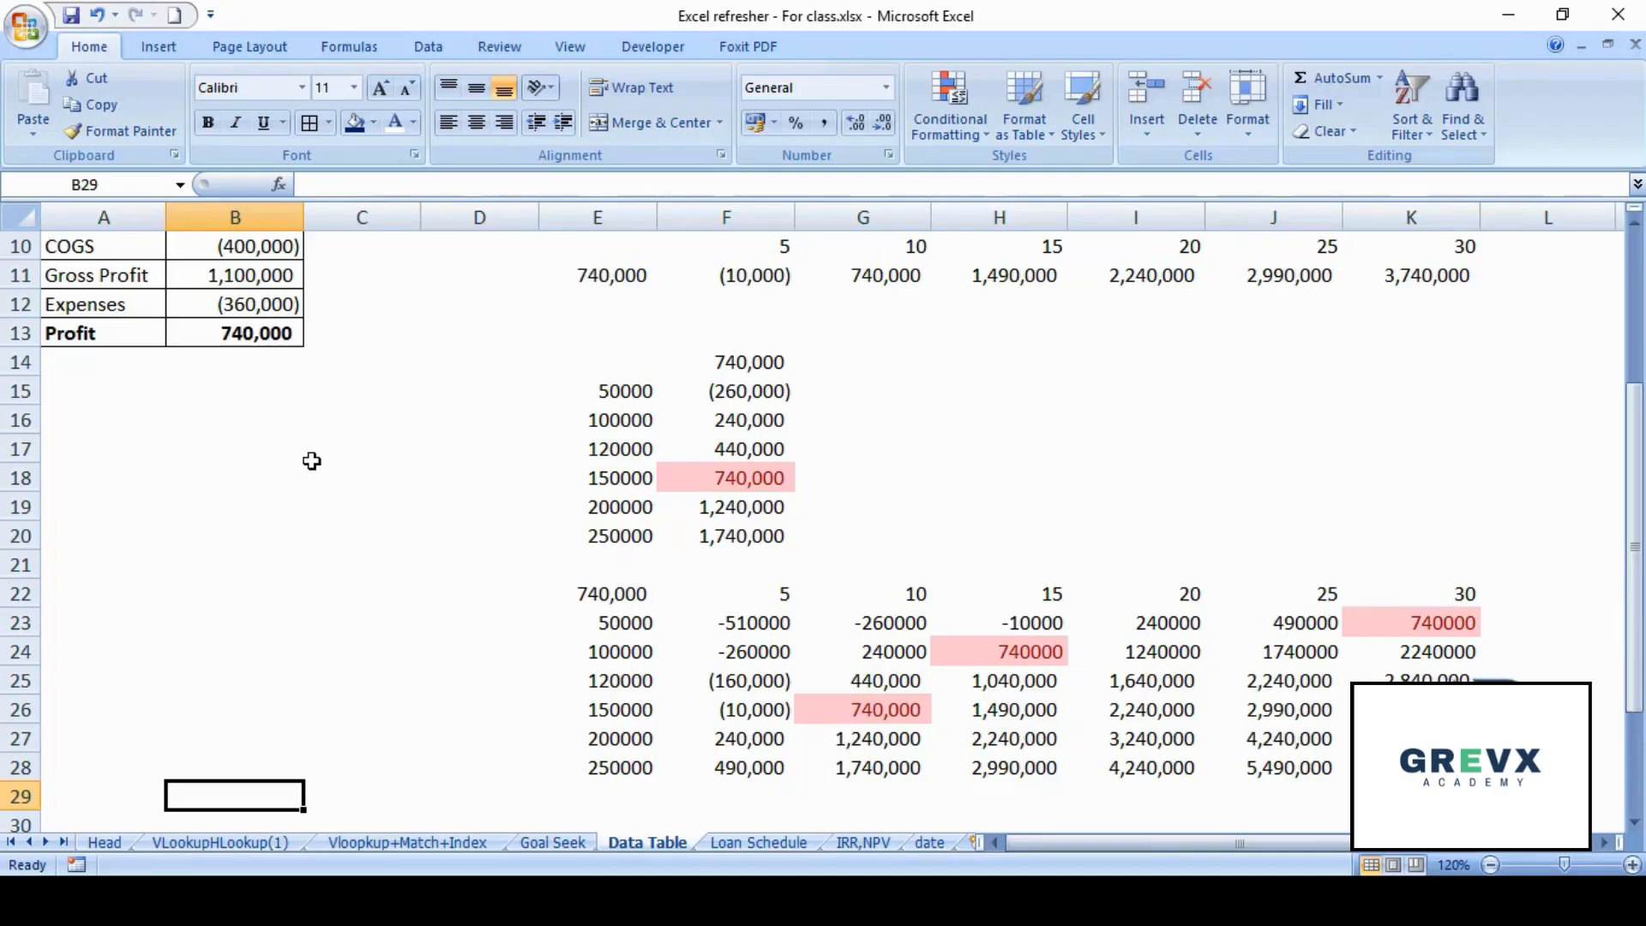
- Return to cell B1 at the start of the Data Table sheet and review the FY18 profitability statement
key("Up")
key("Up")
key("Up")
key("Up")
key("Up")
key("Up")
key("Up")
key("Up")
key("Up")
key("Up")
key("Up")
key("Up")
key("Up")
key("Up")
key("Up")
key("Up")
key("Up")
key("Up")
key("Up")
key("Up")
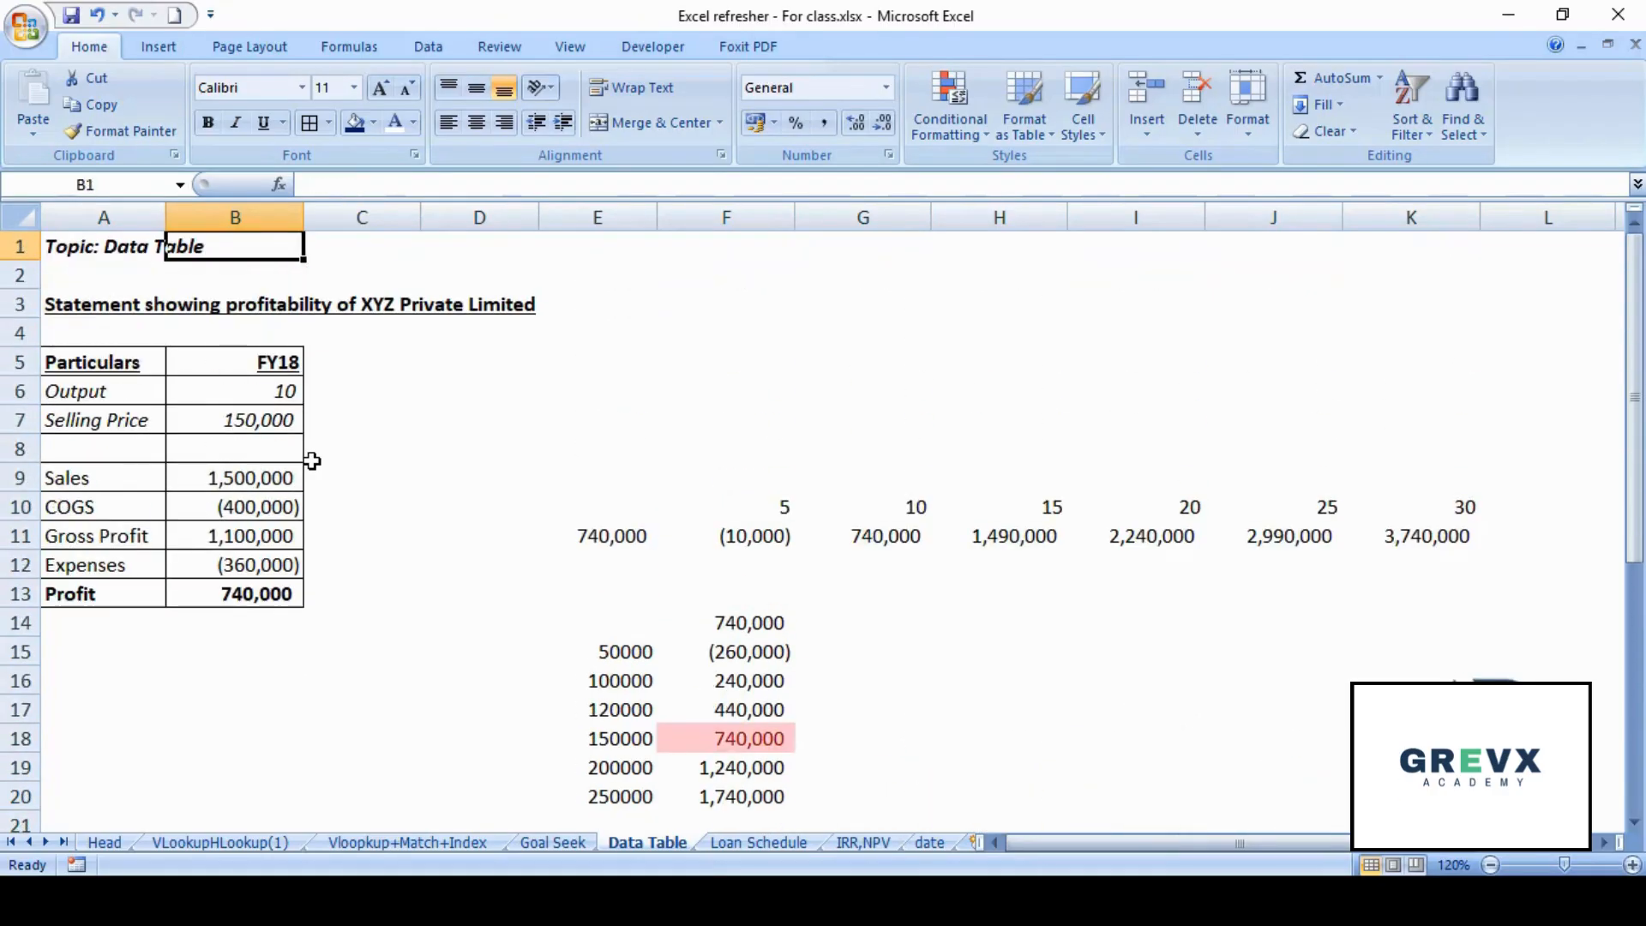